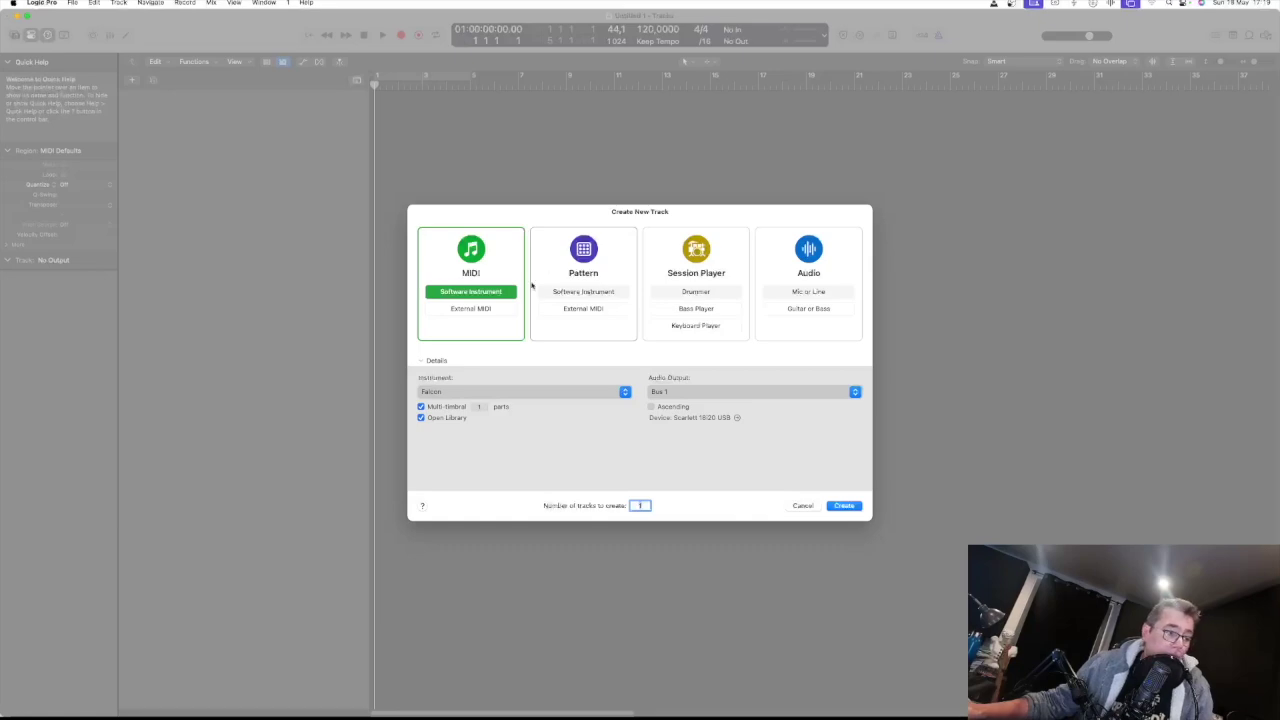
Browse the new track's instrument list to AU Instruments > East West > Opus
click(561, 393)
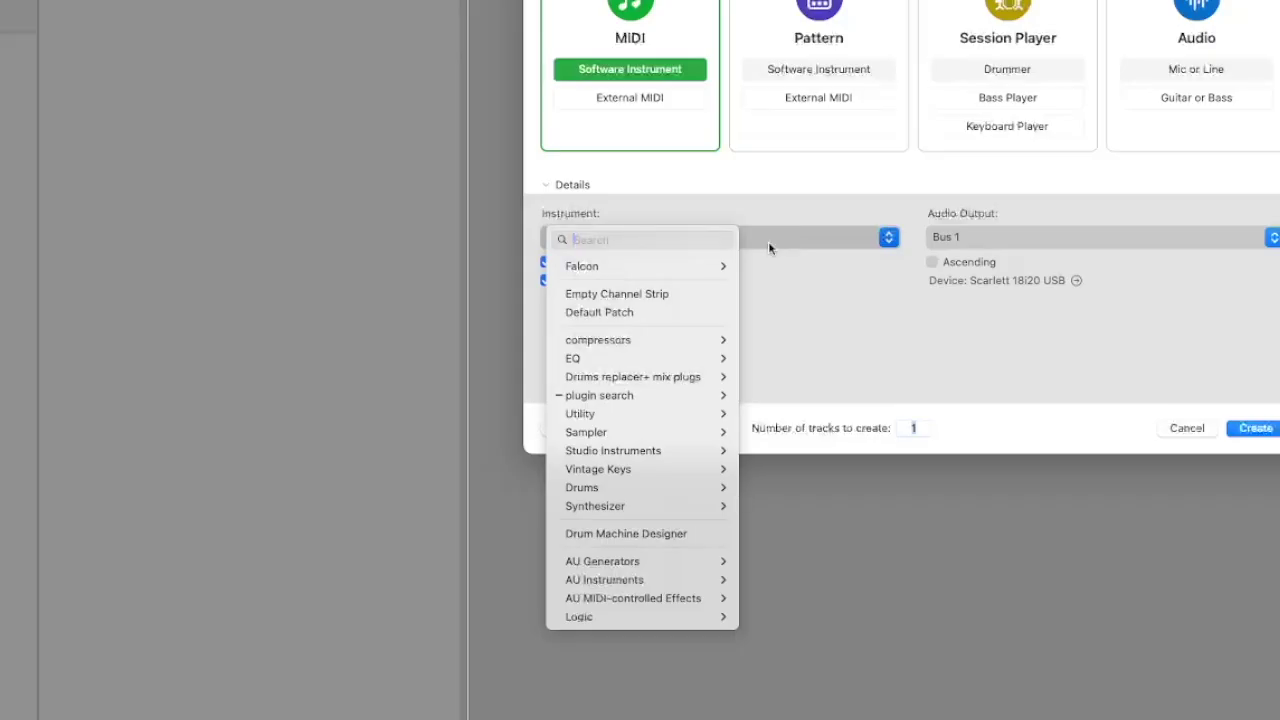
mouse_move(463, 595)
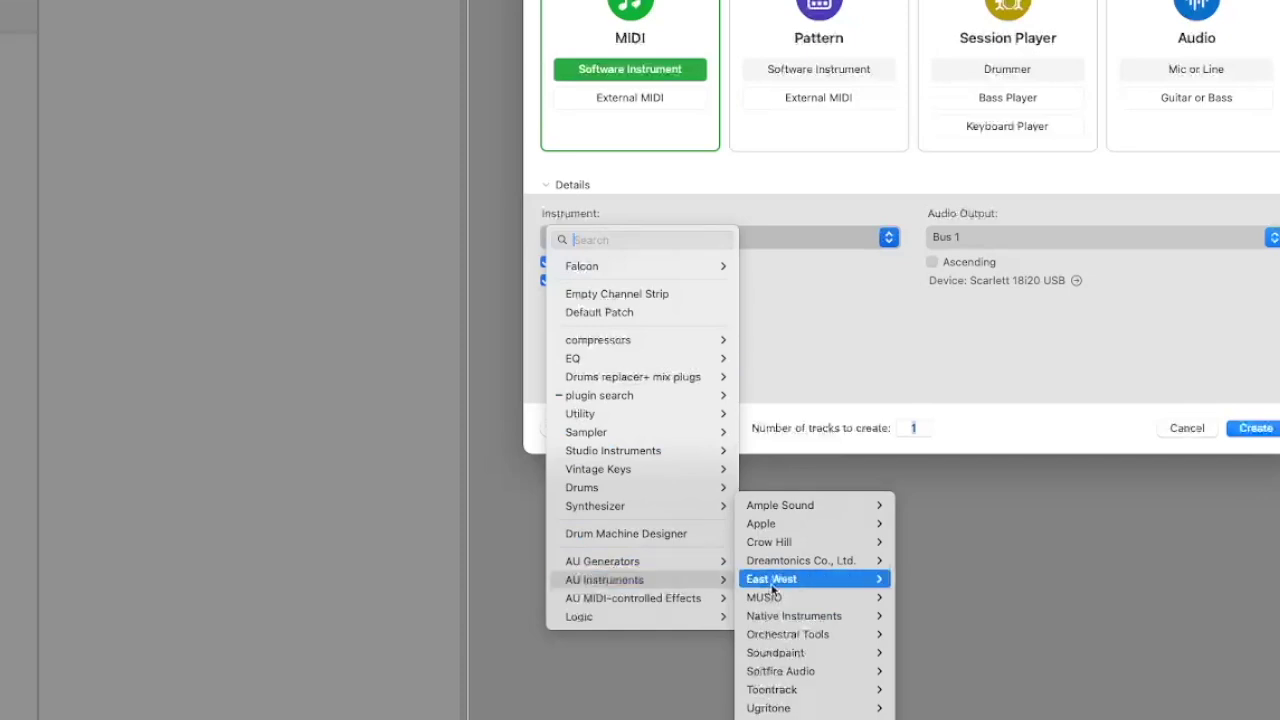
mouse_move(800, 586)
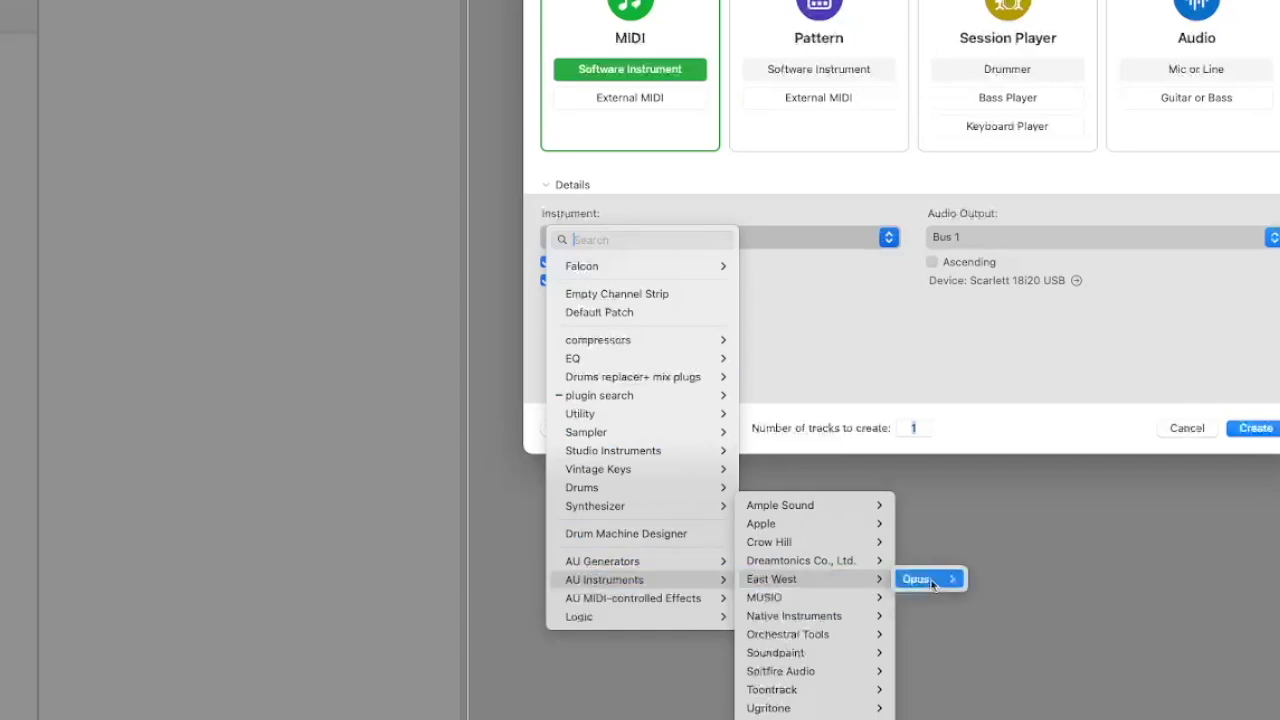
mouse_move(932, 584)
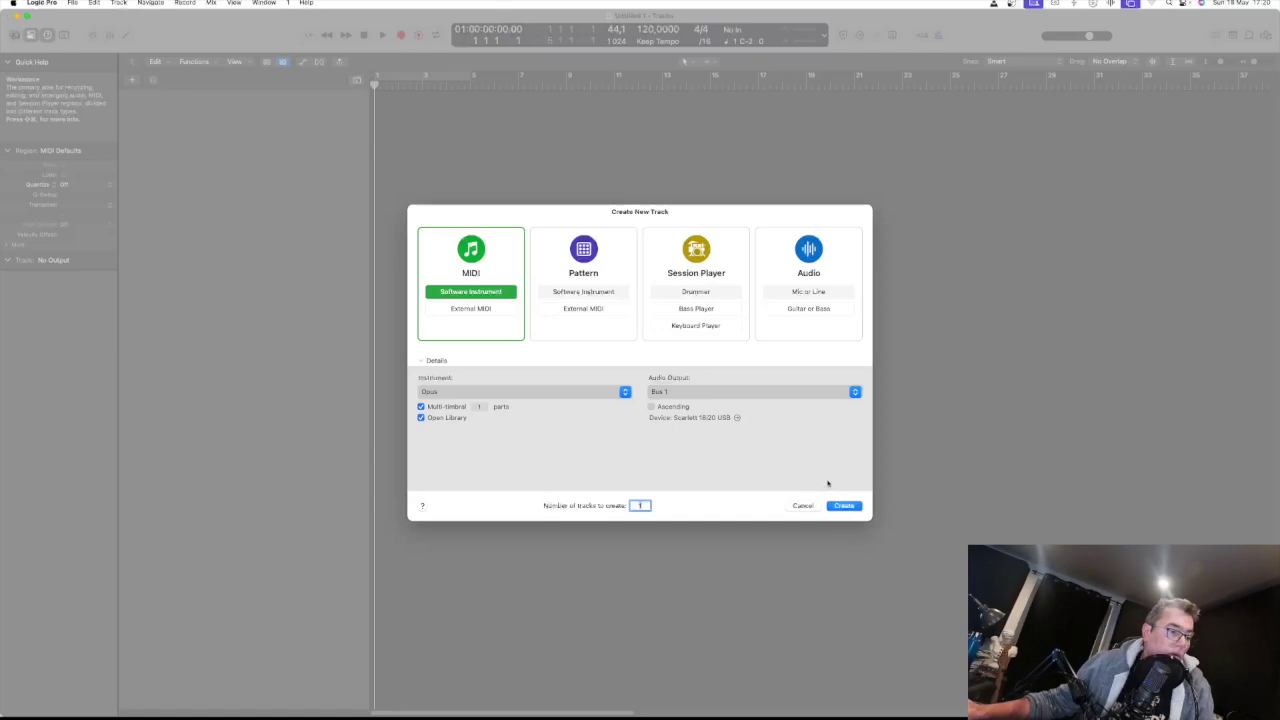
Create the Inst 1 track and load EW Hollywood Orchestrator into its Opus instance
click(845, 506)
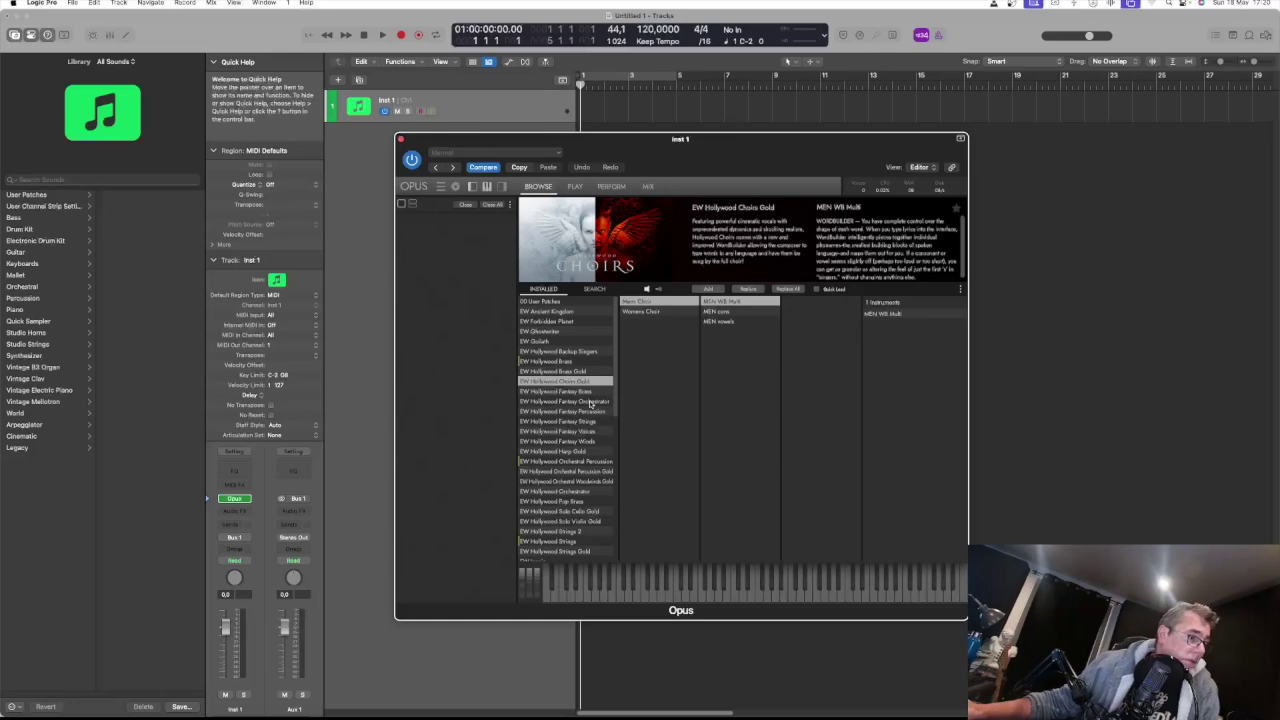
scroll(607, 421, down, 2)
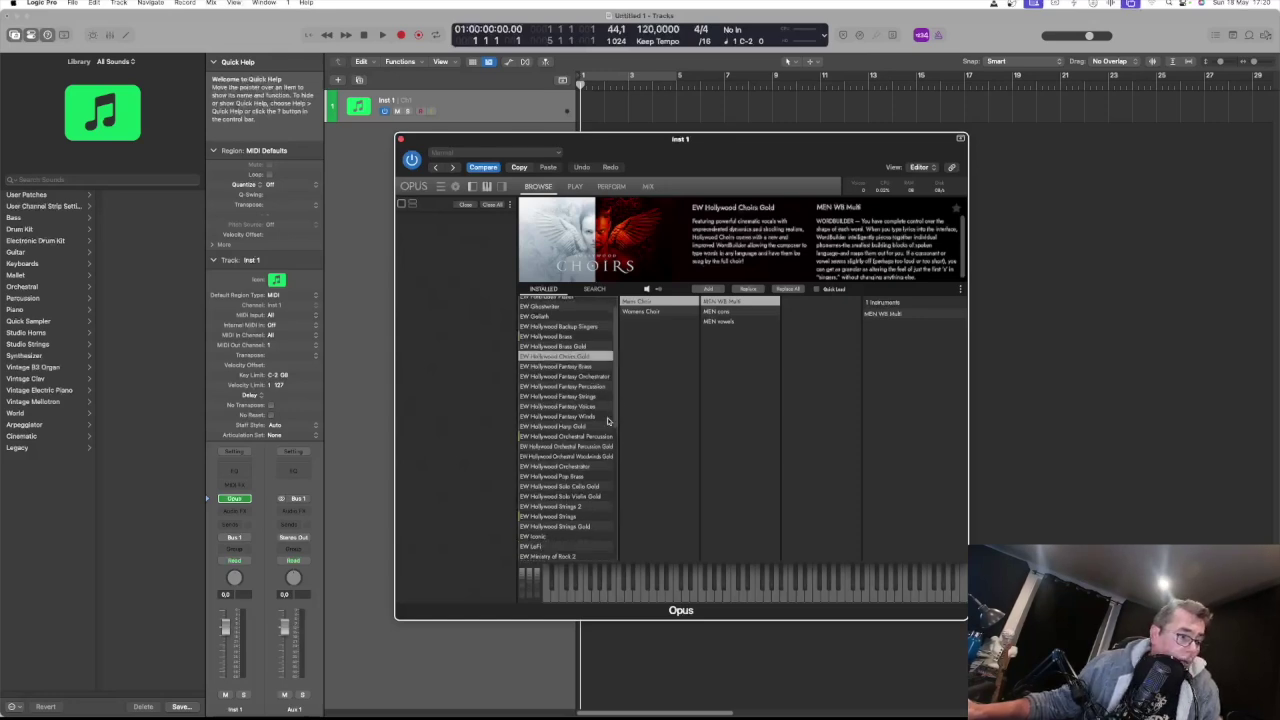
click(578, 467)
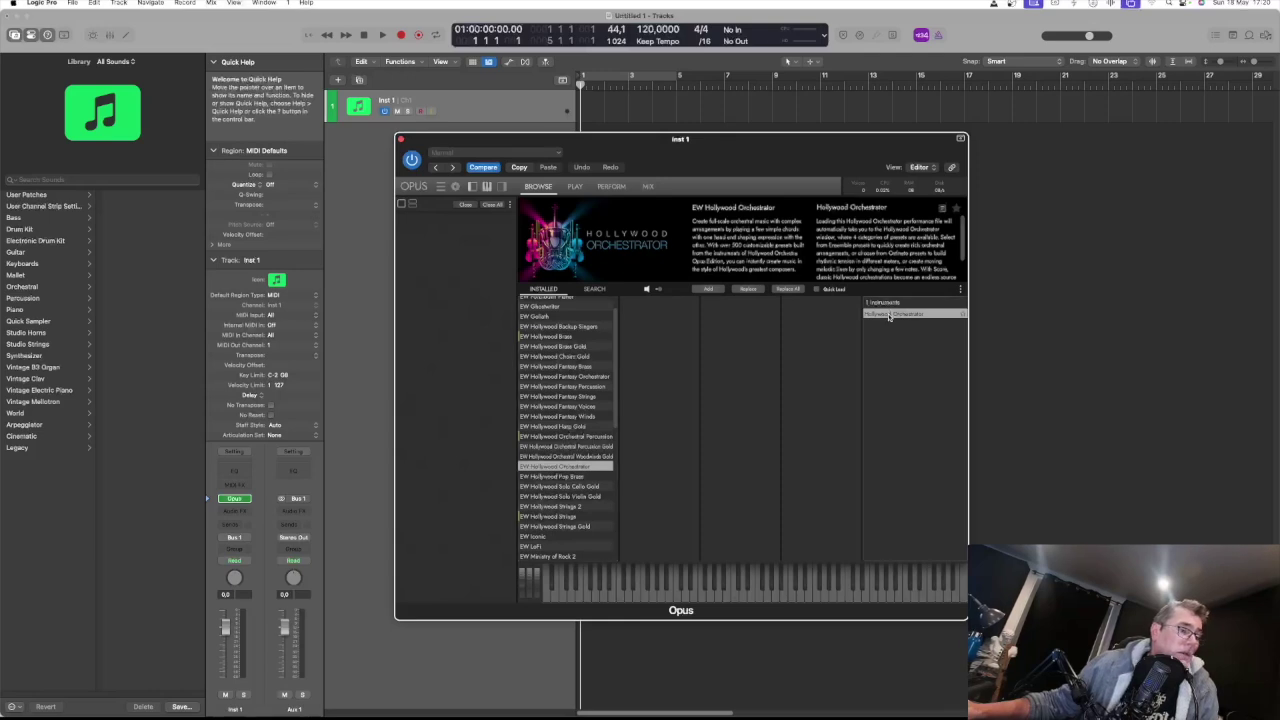
double_click(889, 315)
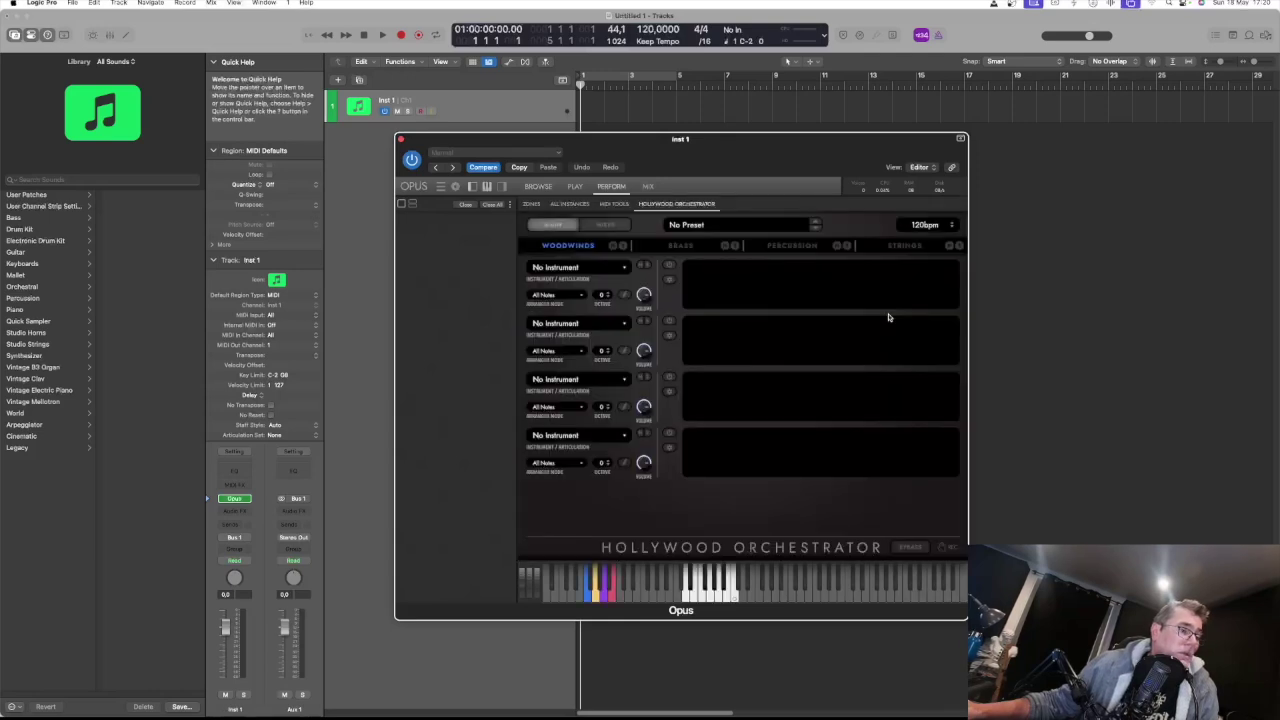
Load Hollywood Orchestrator's Ancient Battles 01 (6-8) preset from the Ancient Battles category
click(761, 226)
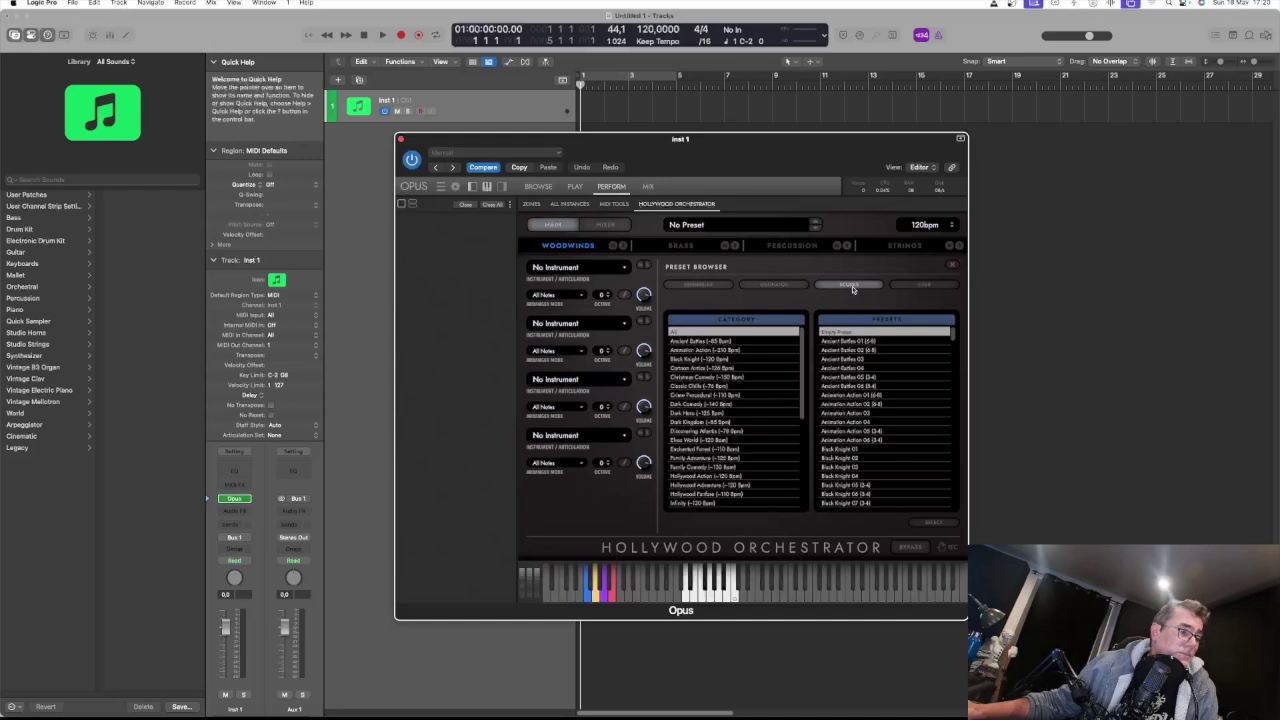
click(719, 341)
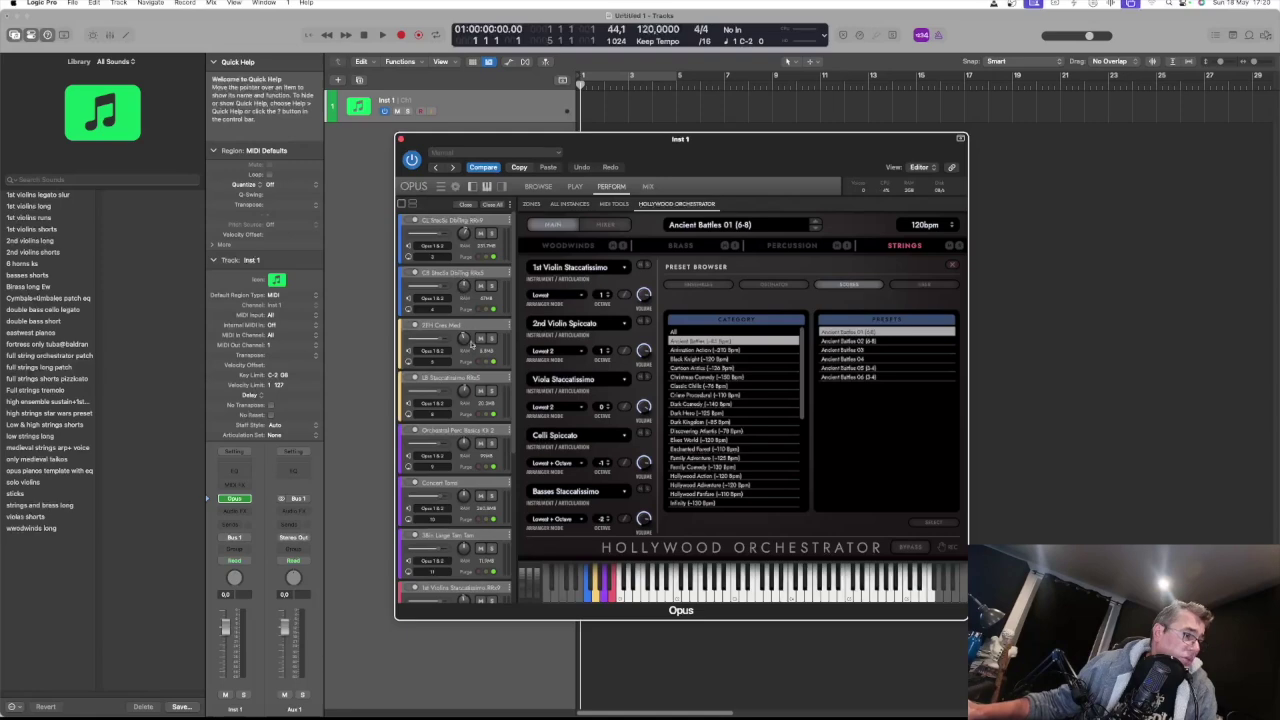
scroll(477, 527, down, 1)
scroll(477, 527, down, 6)
scroll(474, 521, down, 7)
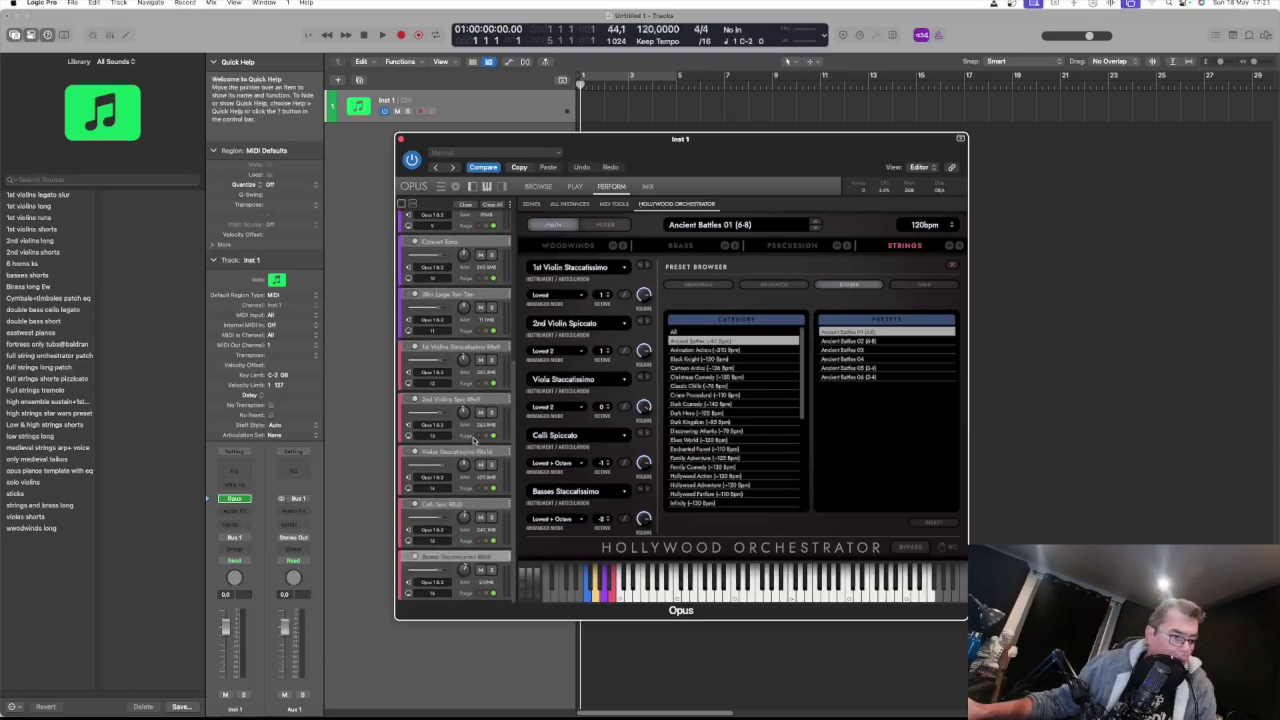
scroll(476, 360, up, 7)
scroll(476, 352, up, 3)
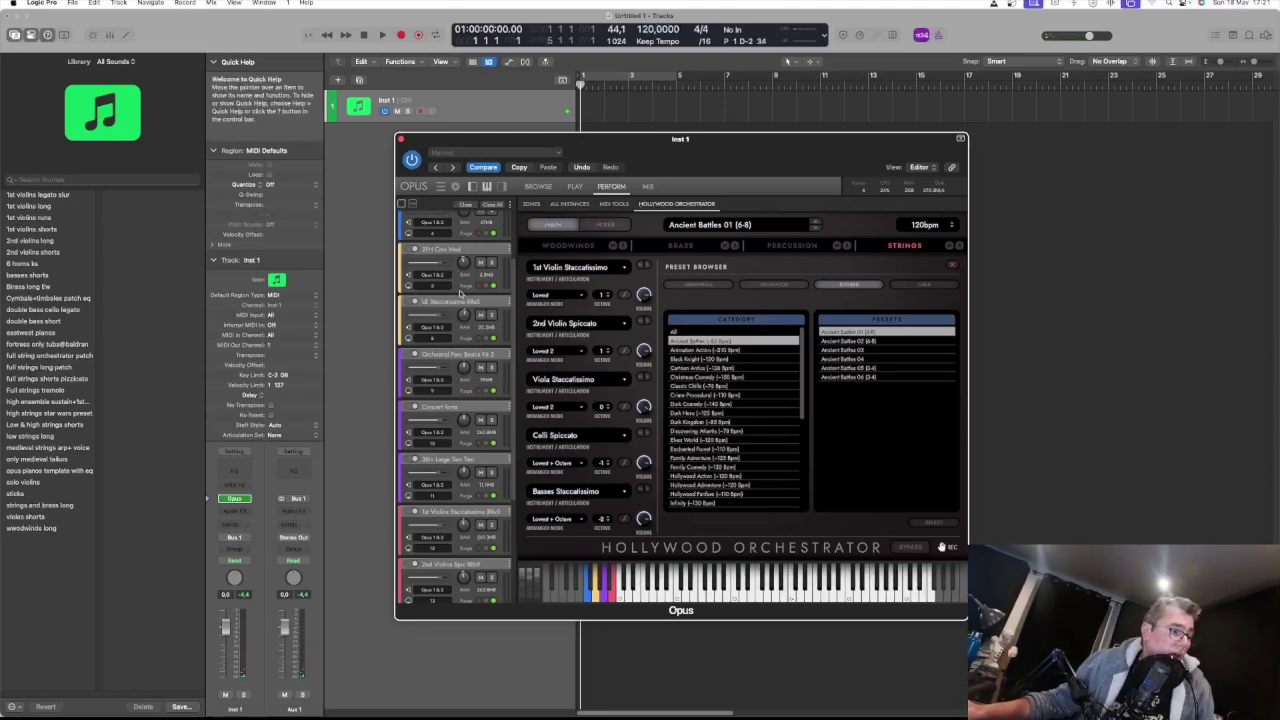
scroll(464, 398, down, 2)
scroll(464, 396, down, 1)
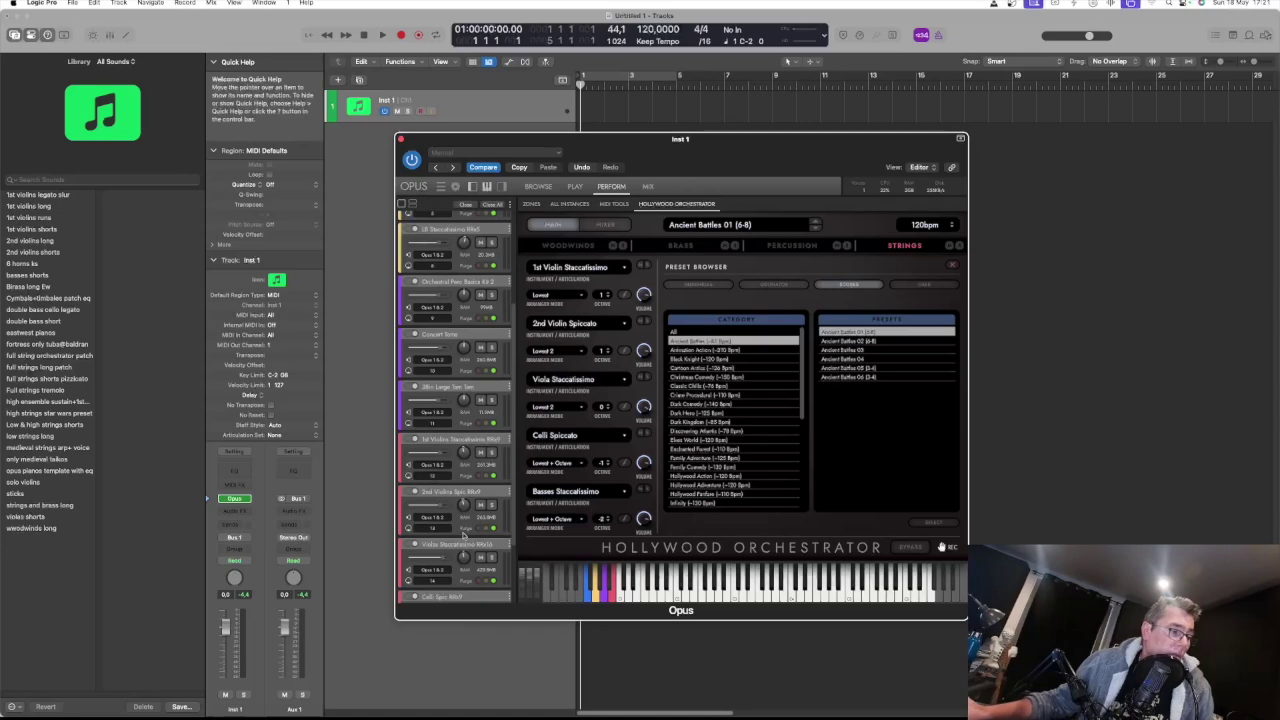
Drag the Opus window right and slightly up, clear of the tracks
drag(700, 139, 912, 139)
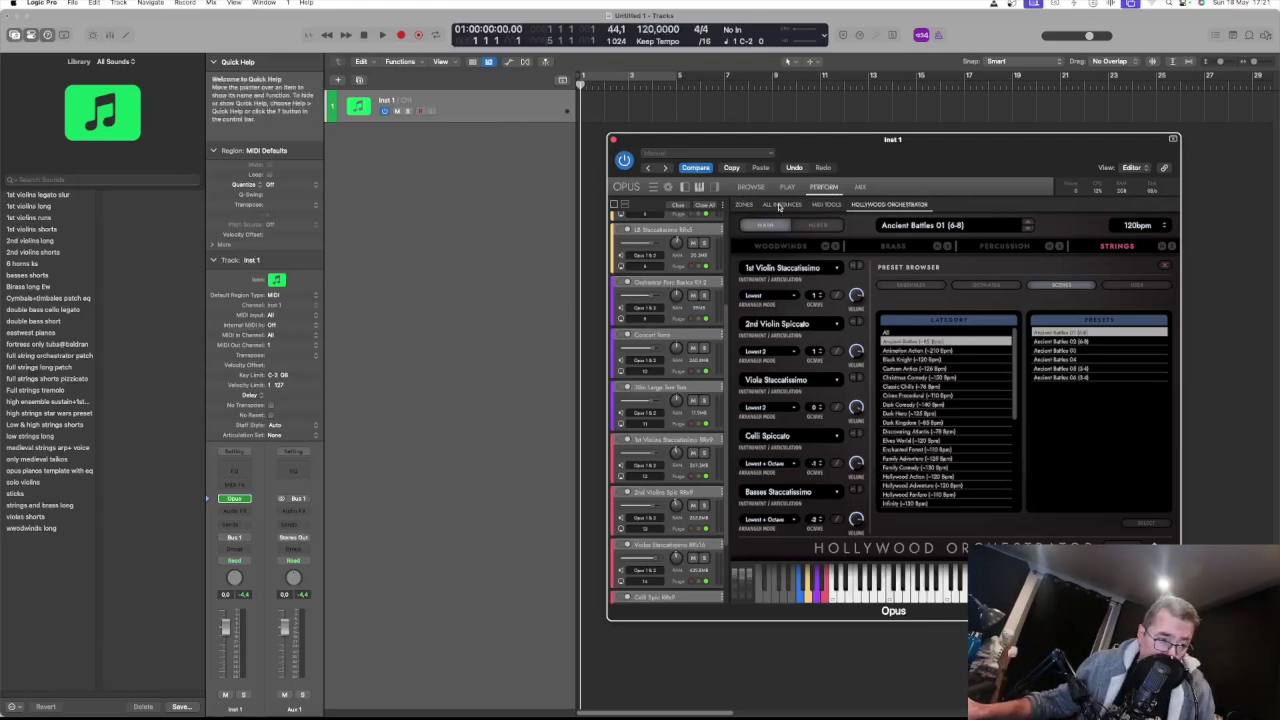
drag(839, 148, 833, 119)
scroll(675, 250, up, 3)
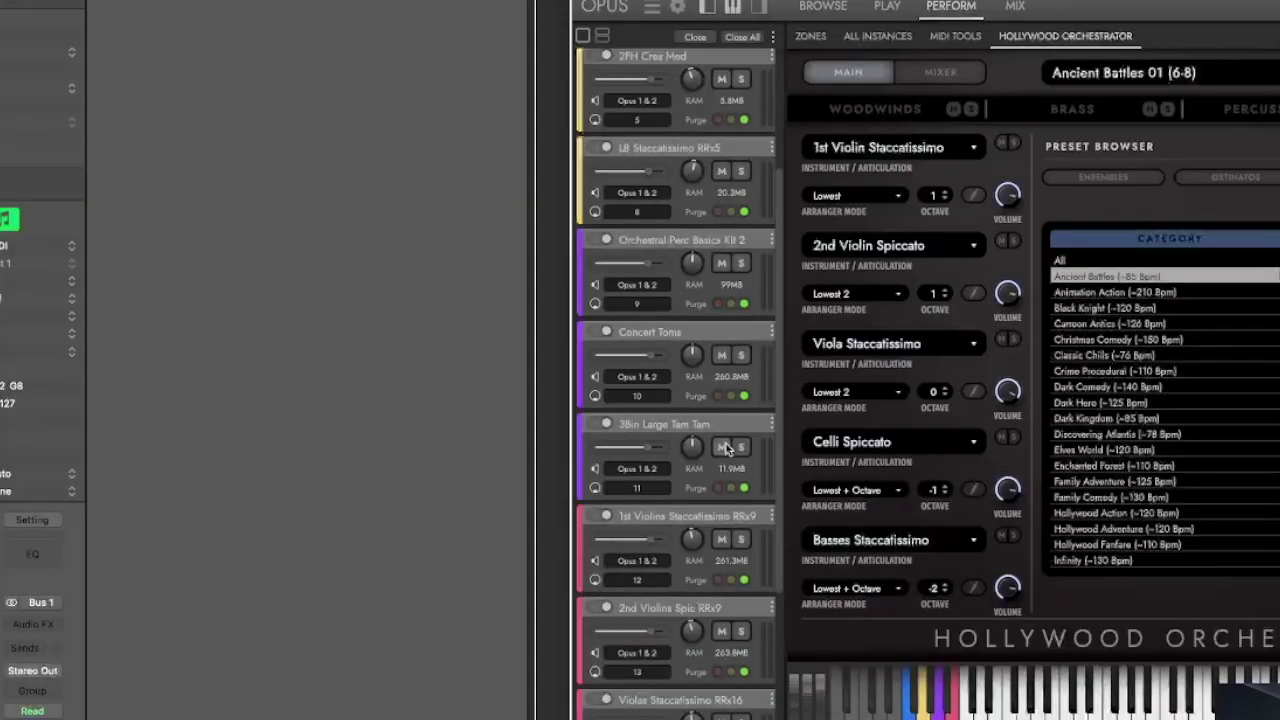
scroll(725, 447, down, 5)
scroll(714, 410, up, 9)
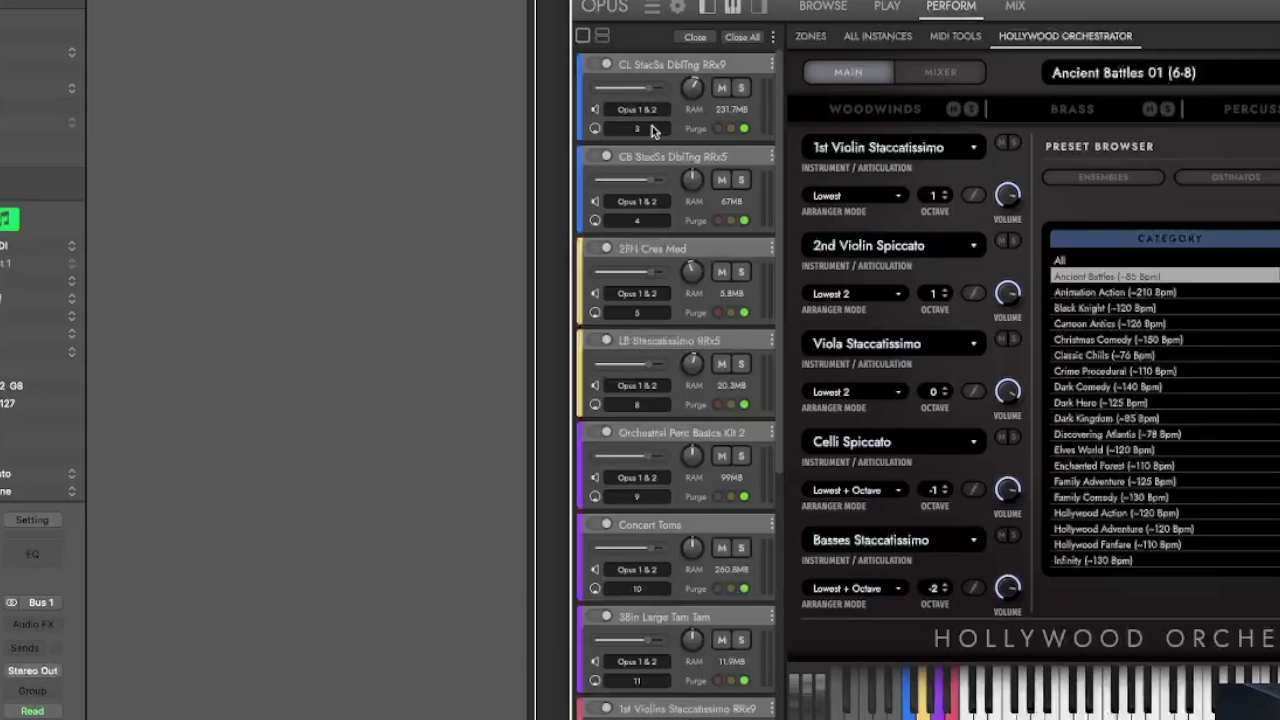
Route the second, third and fourth instruments to Opus 3 & 4, 5 & 6 and 7 & 8
click(652, 207)
click(657, 242)
click(637, 300)
click(655, 351)
click(643, 387)
click(652, 462)
Route Orchestral Perc, Concert Toms and the 38in Large Tam Tam to Opus 9 & 10, 11 & 12, 13 & 14
scroll(640, 450, down, 1)
click(637, 447)
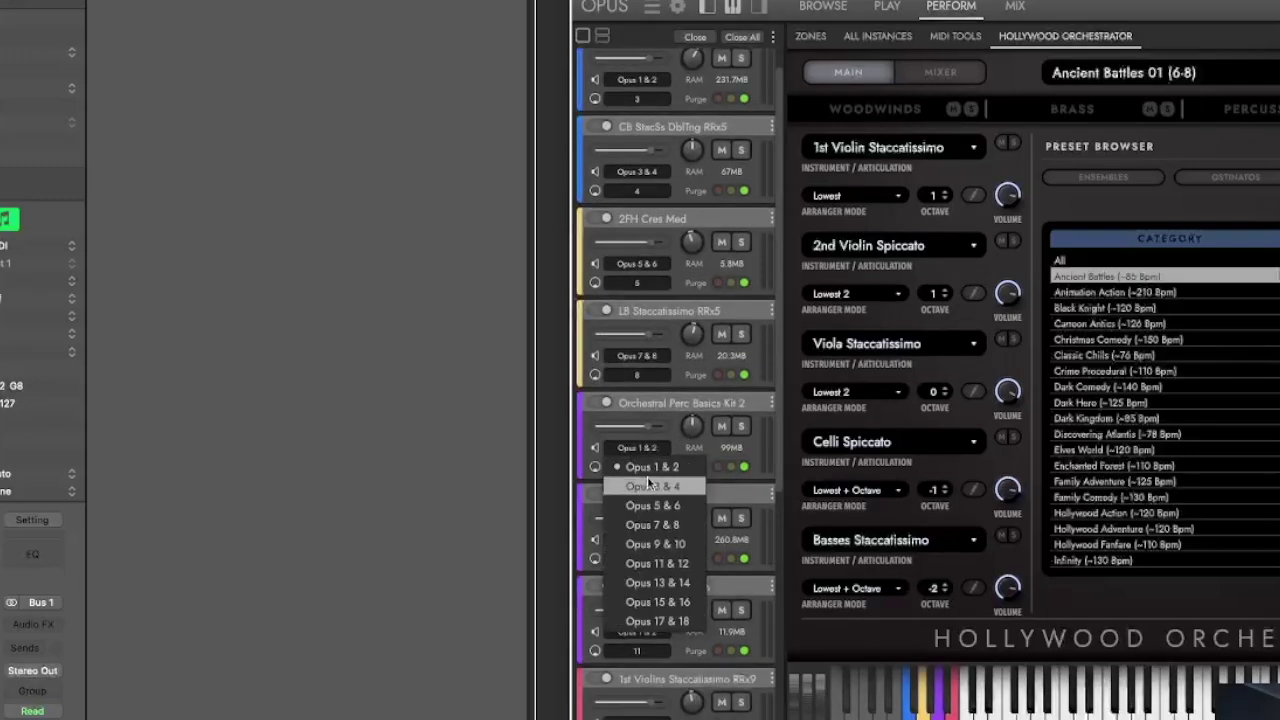
click(665, 545)
scroll(714, 494, down, 2)
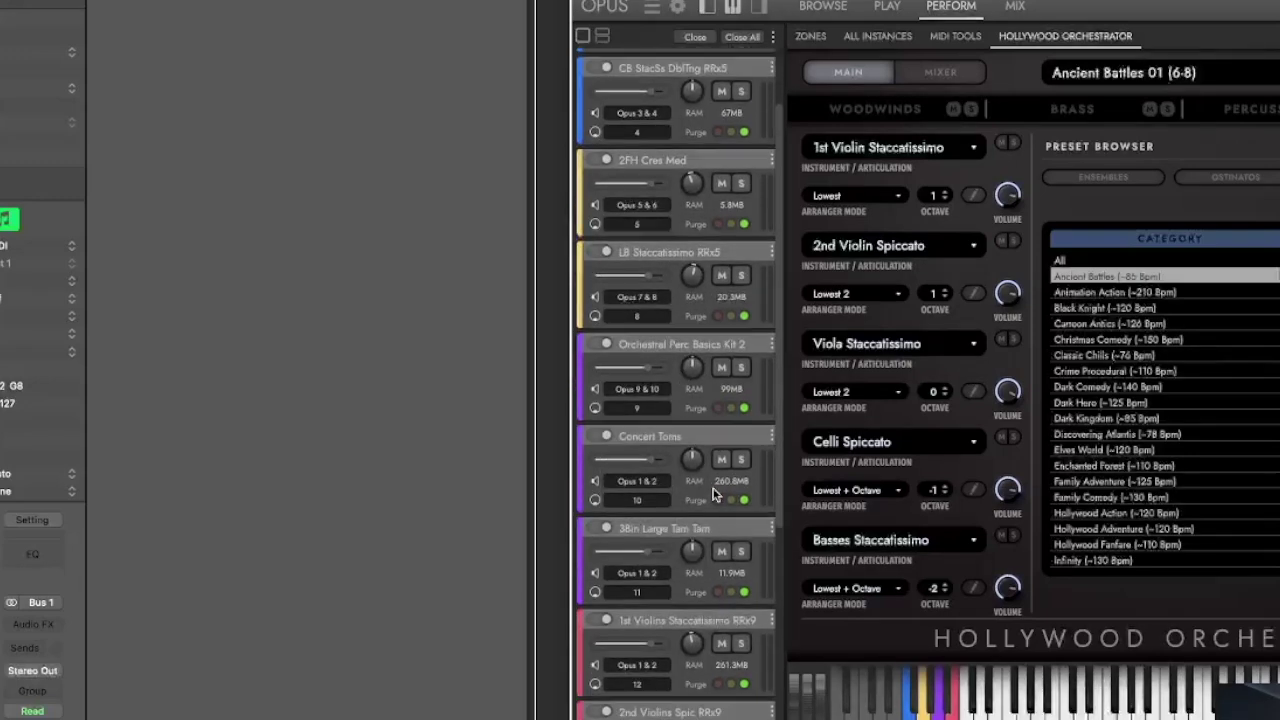
click(643, 492)
click(655, 598)
scroll(706, 561, down, 2)
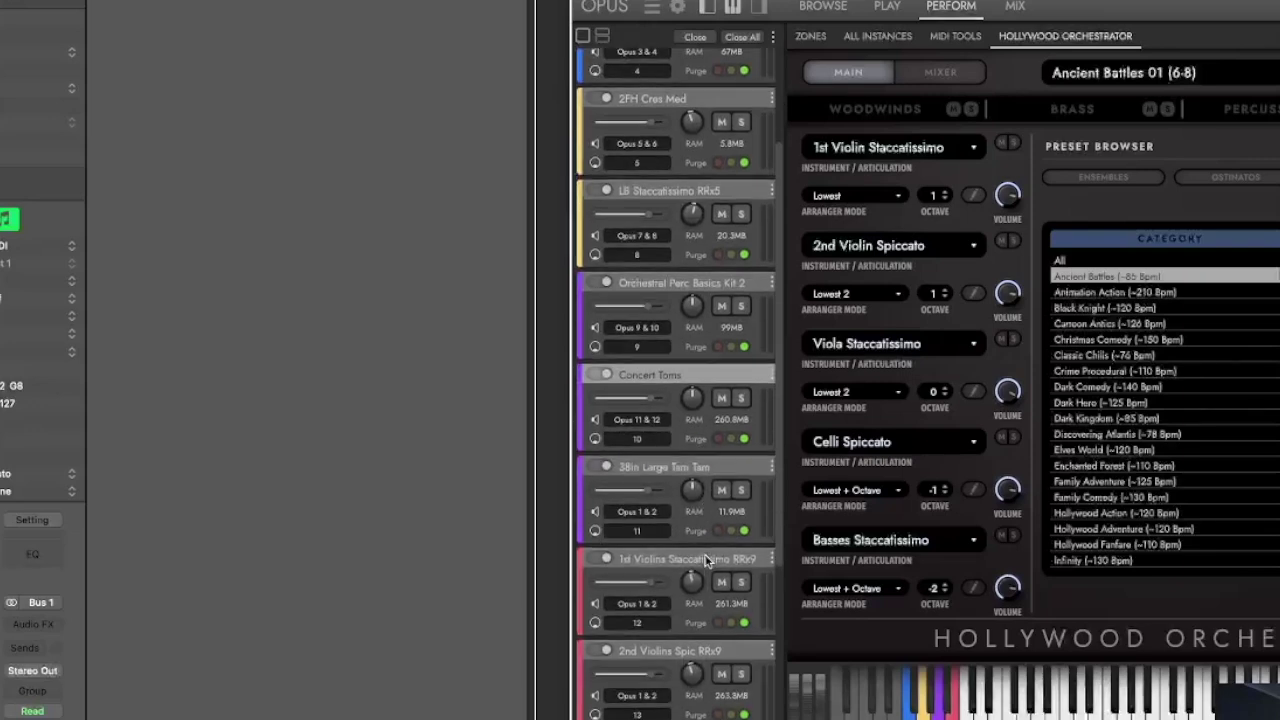
click(637, 511)
click(660, 644)
Route 1st Violins to Opus 15 & 16 and 2nd Violins to Opus 17 & 18, leaving Violas unchanged
scroll(716, 576, down, 2)
scroll(716, 576, down, 2)
click(637, 500)
click(655, 652)
scroll(758, 570, down, 3)
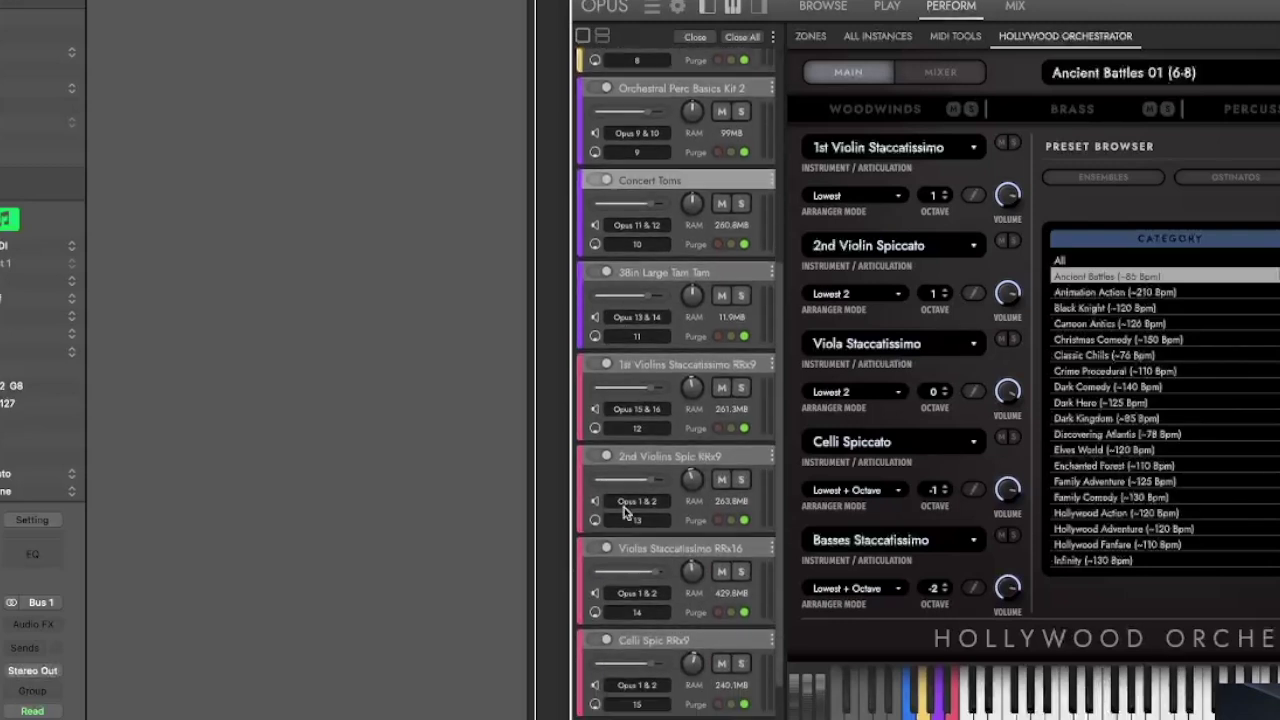
click(637, 500)
click(655, 666)
scroll(729, 598, down, 3)
click(644, 516)
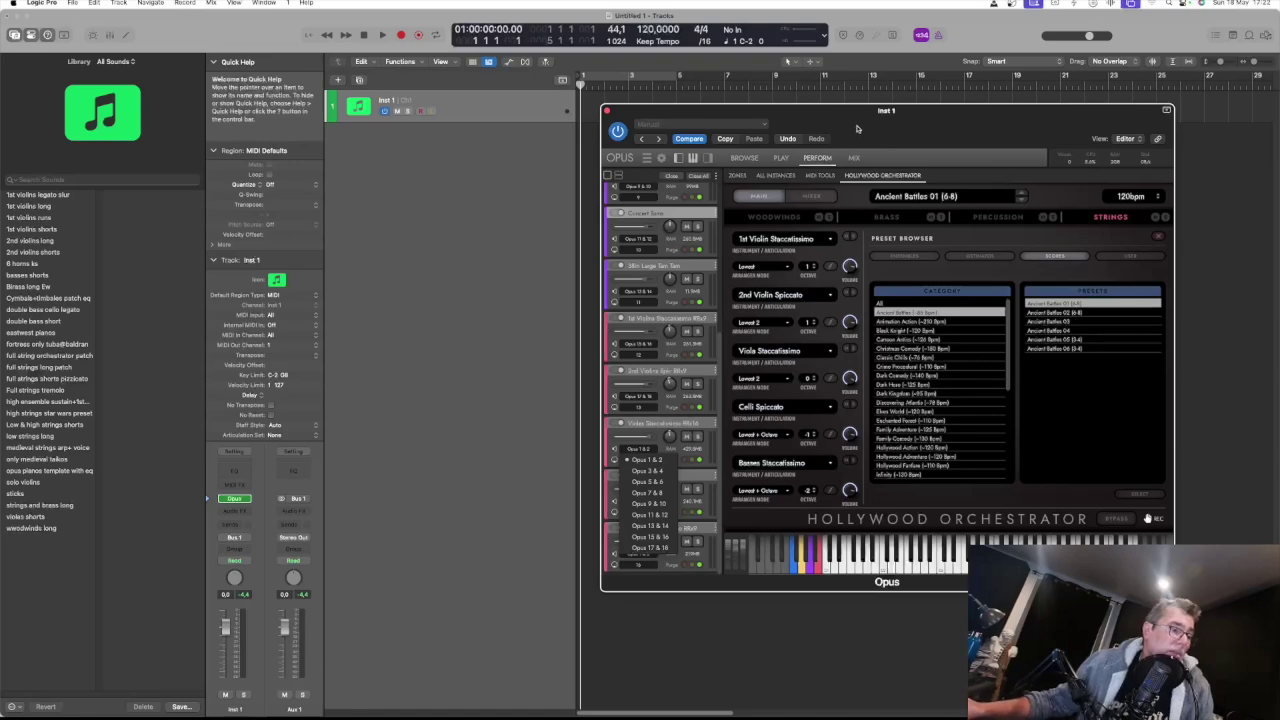
click(673, 427)
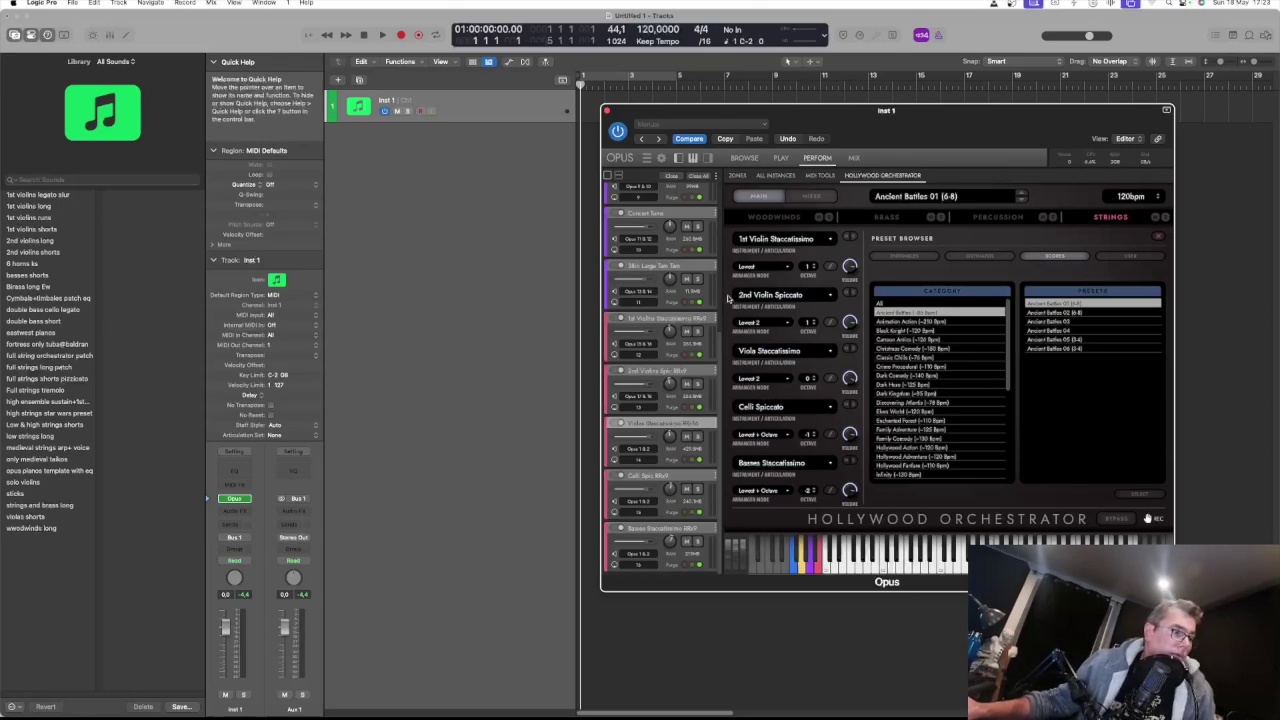
scroll(714, 290, up, 5)
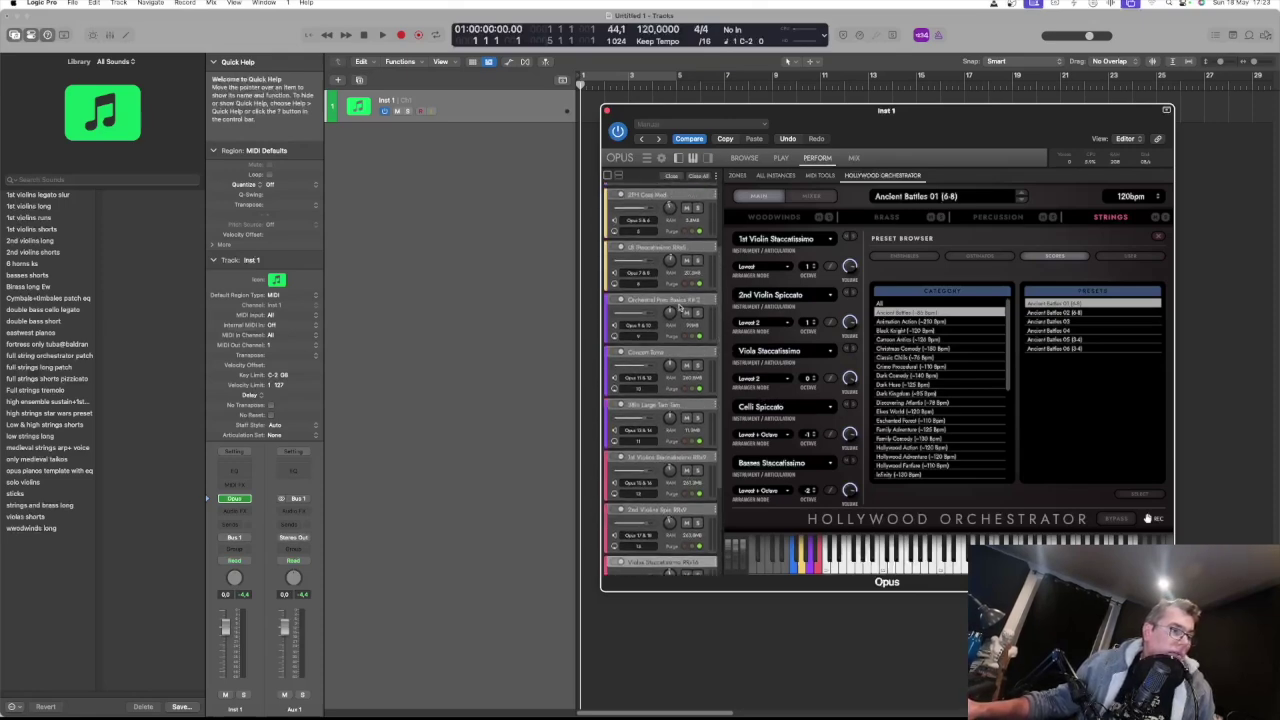
scroll(679, 309, up, 3)
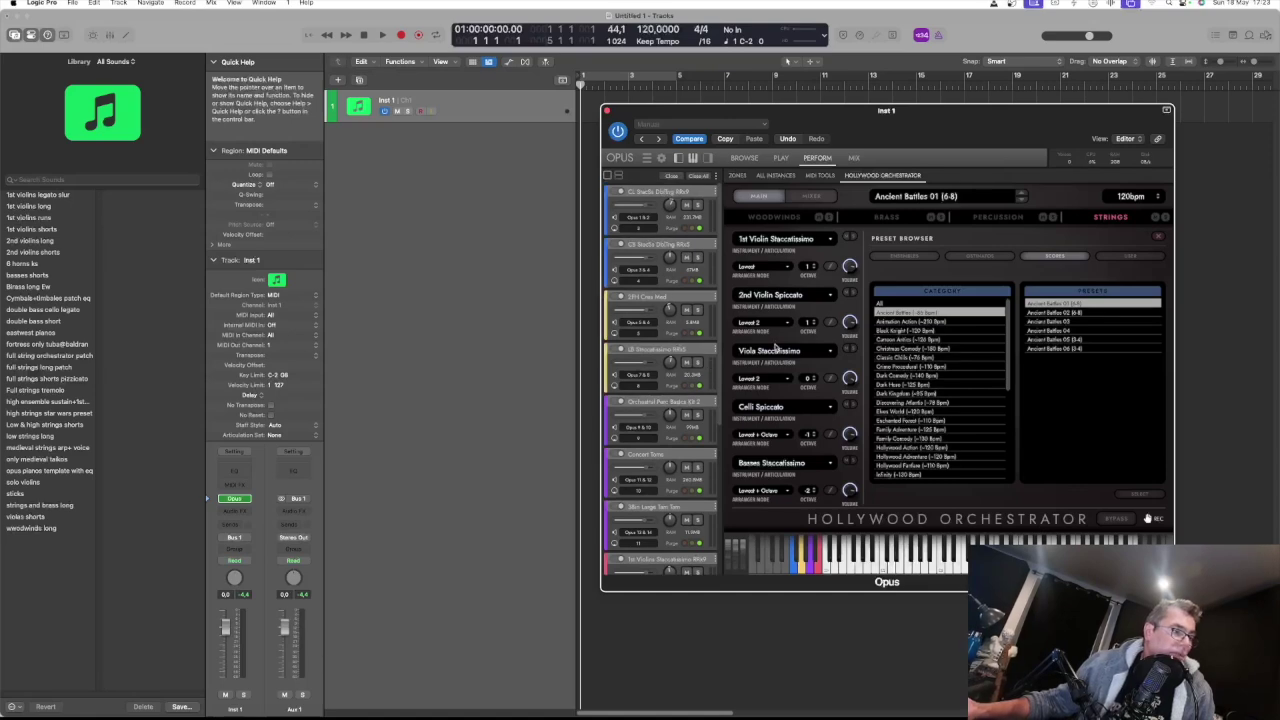
With the playhead at bar 3 and Cycle off, record an eight-bar MIDI region on Inst 1
drag(886, 110, 923, 65)
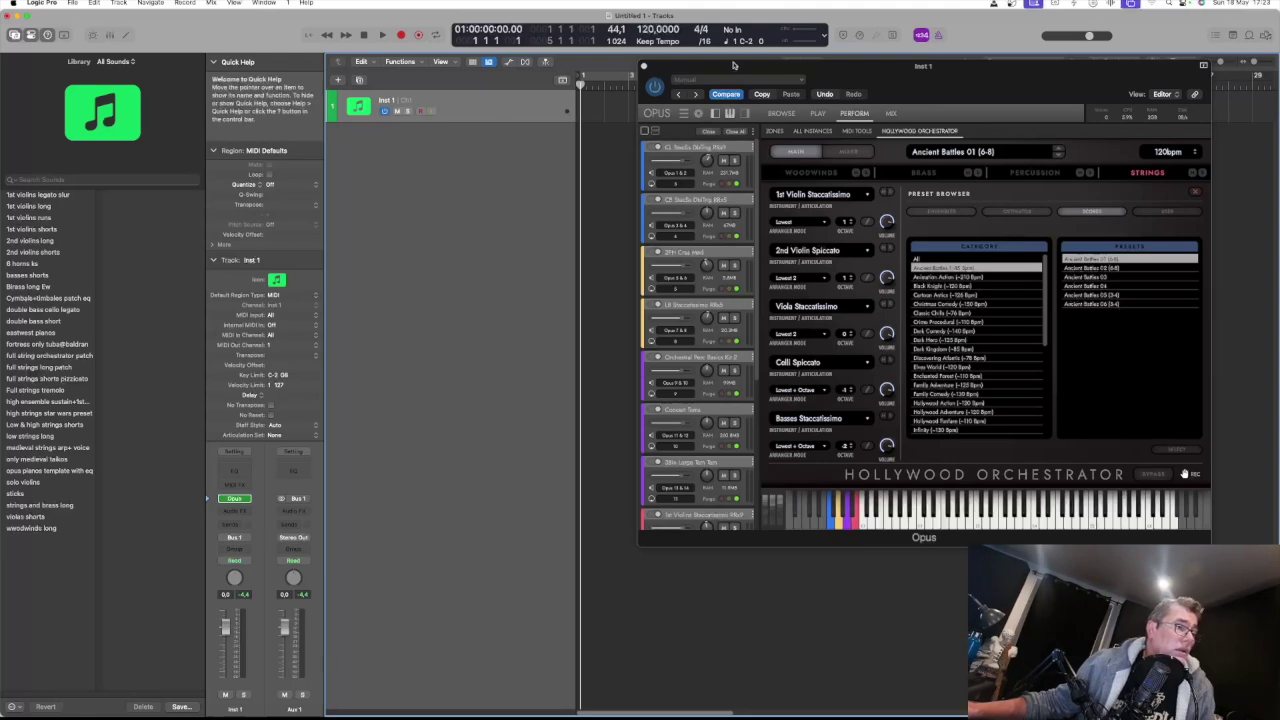
drag(734, 64, 700, 205)
click(629, 86)
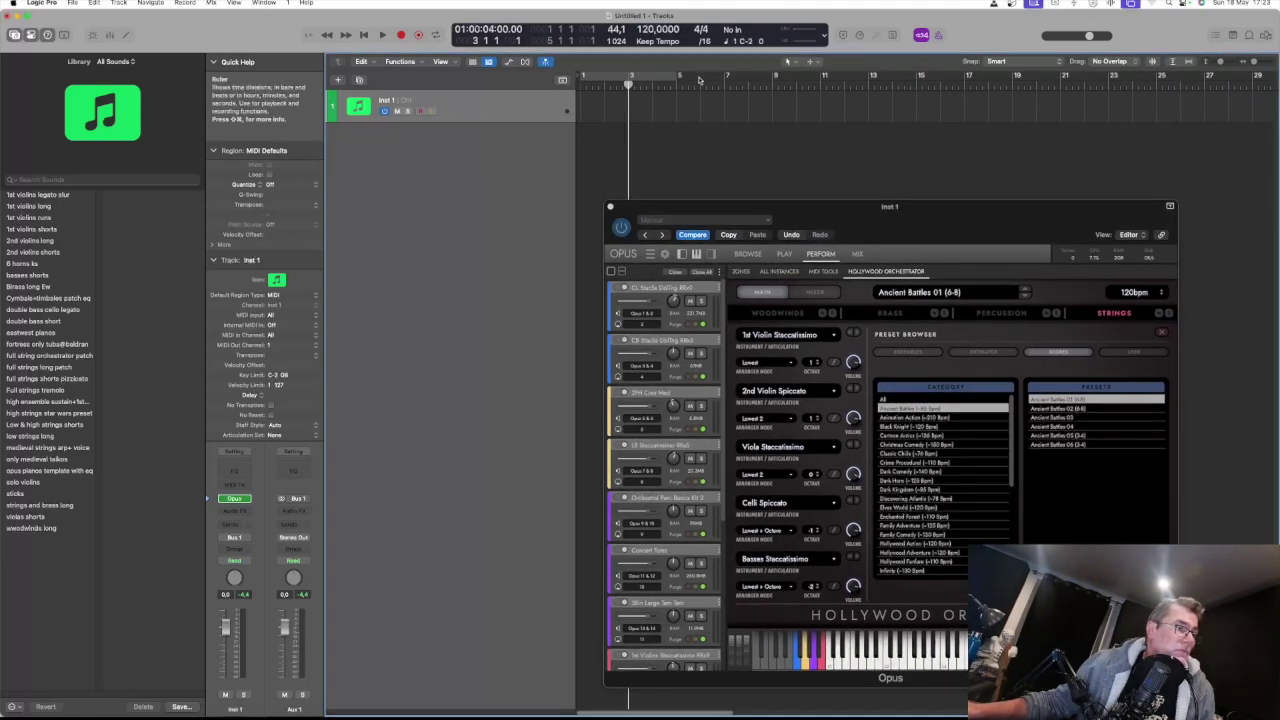
click(629, 78)
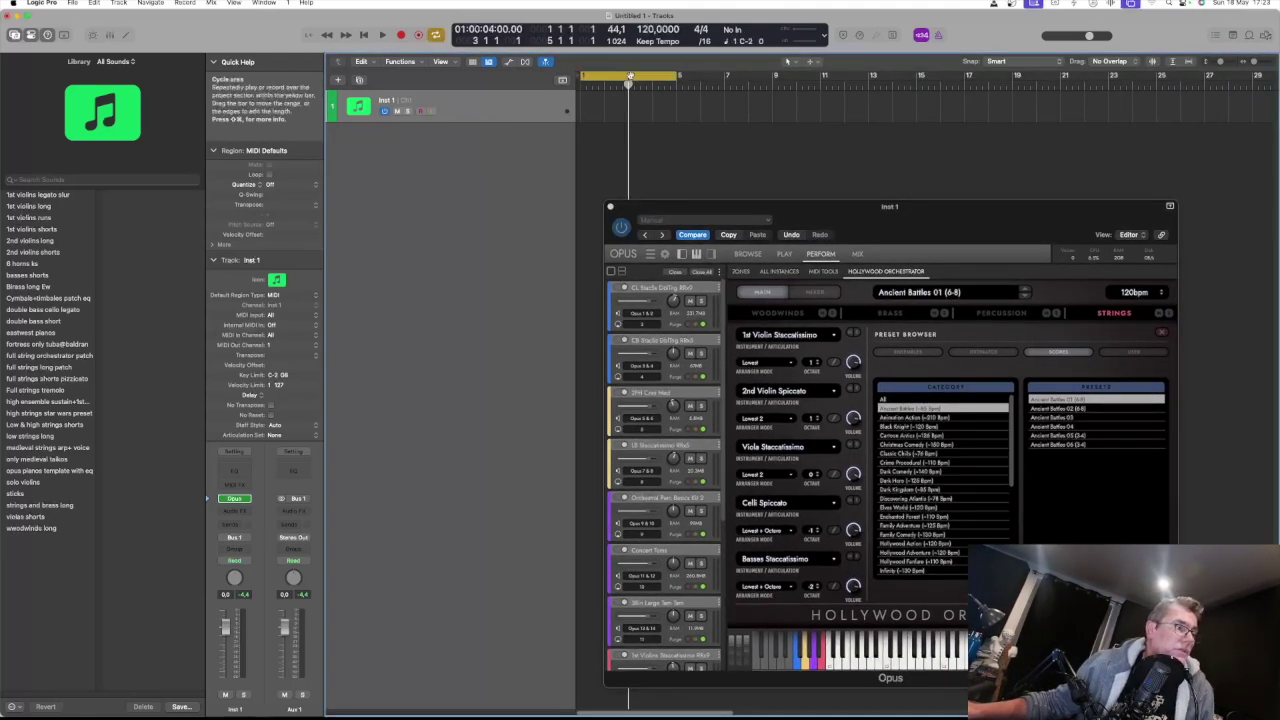
click(629, 78)
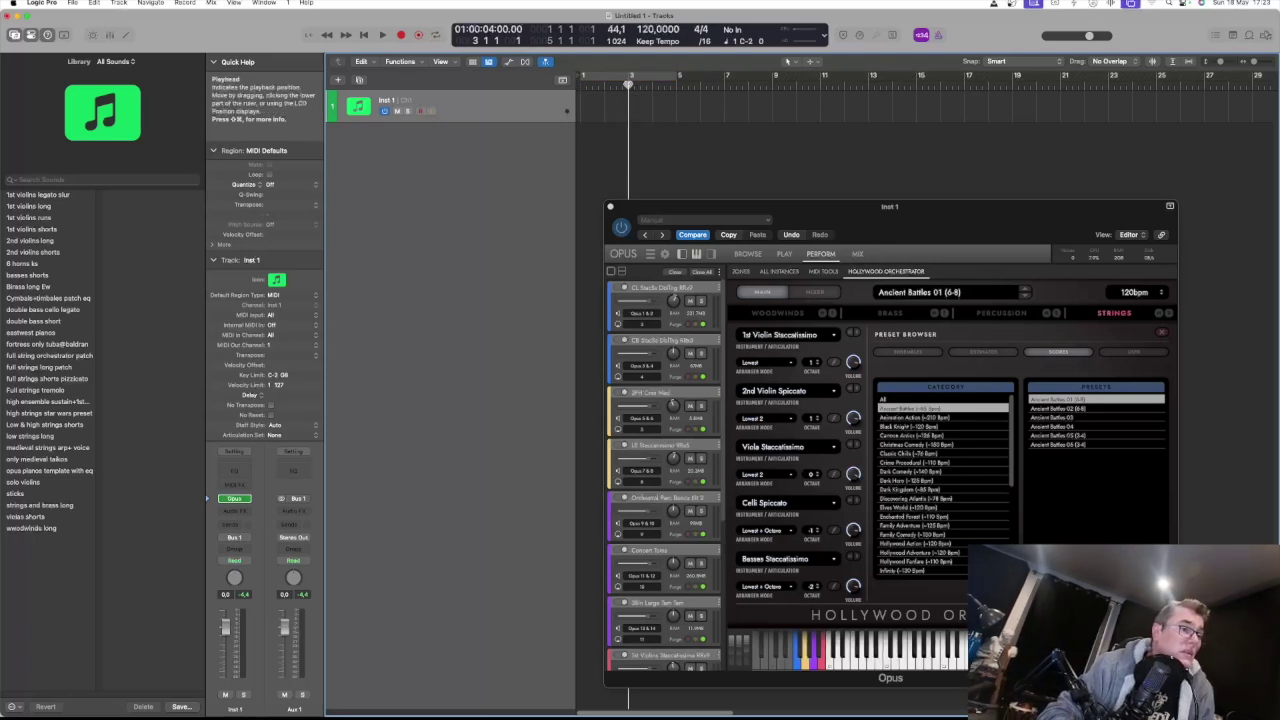
key(r)
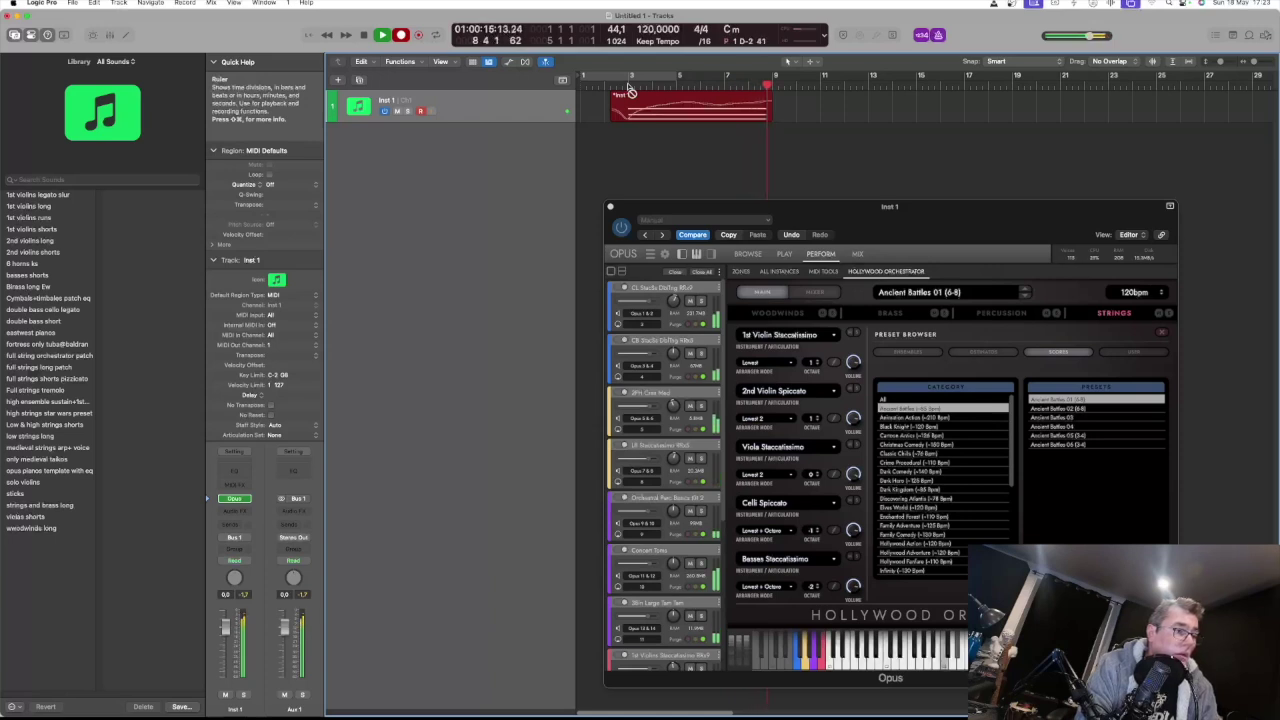
key(space)
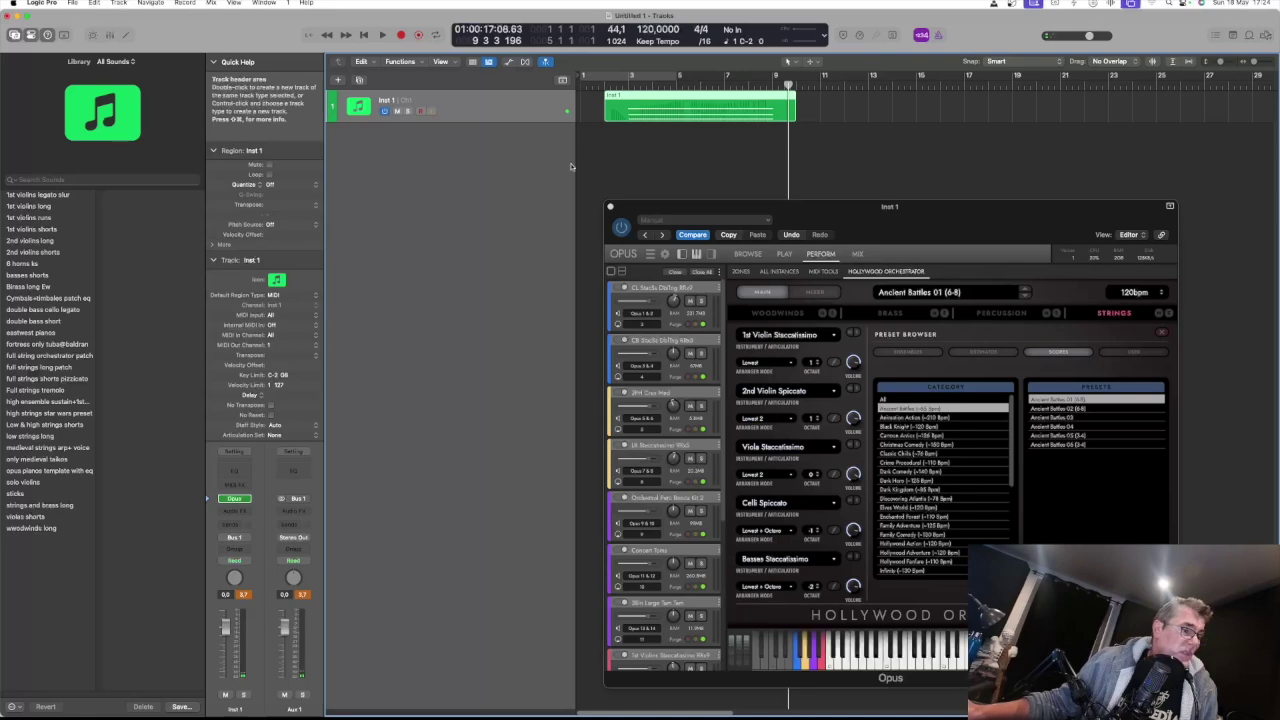
Open the Mixer with X and set a cycle range from bar 2 to just before bar 11
drag(925, 220, 953, 119)
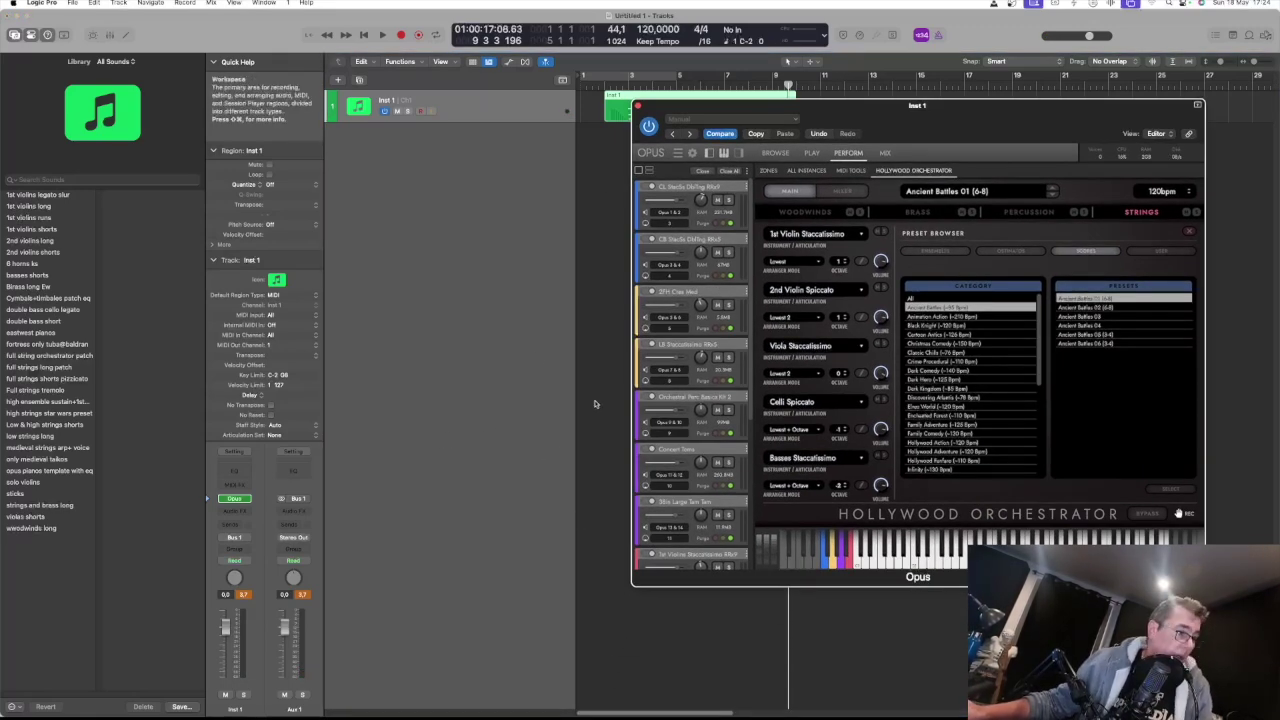
key(x)
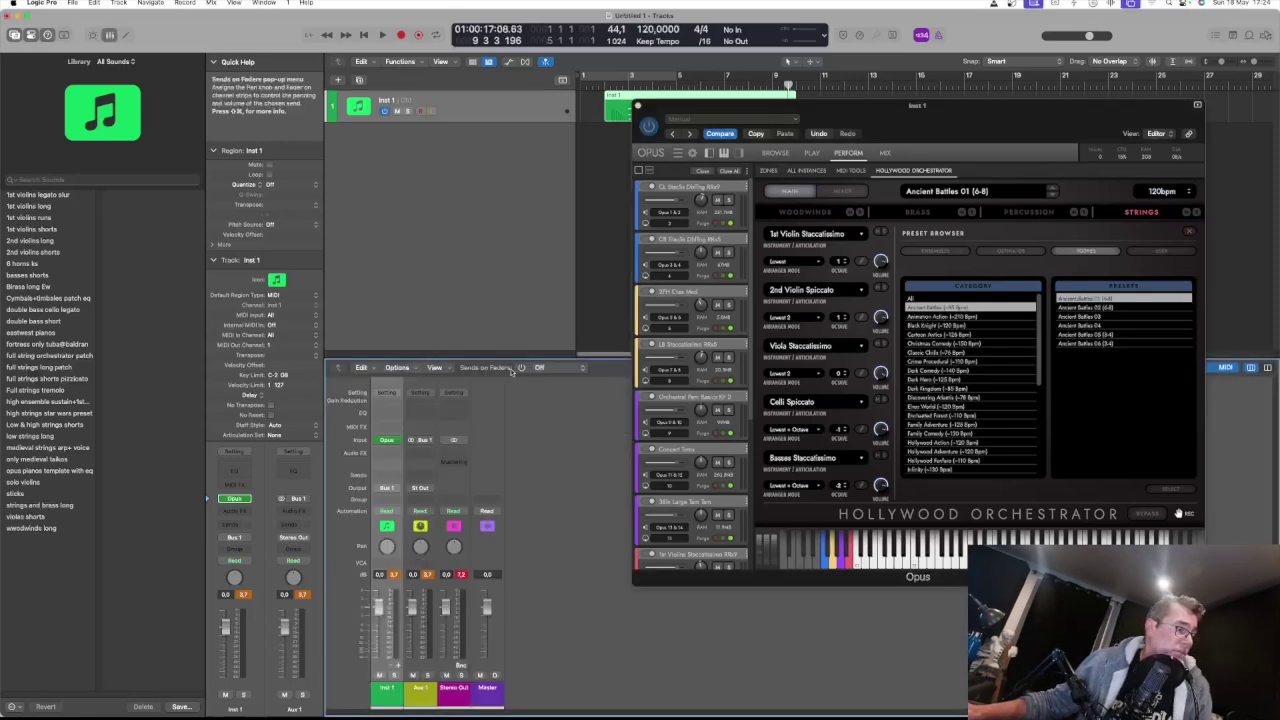
drag(605, 77, 643, 80)
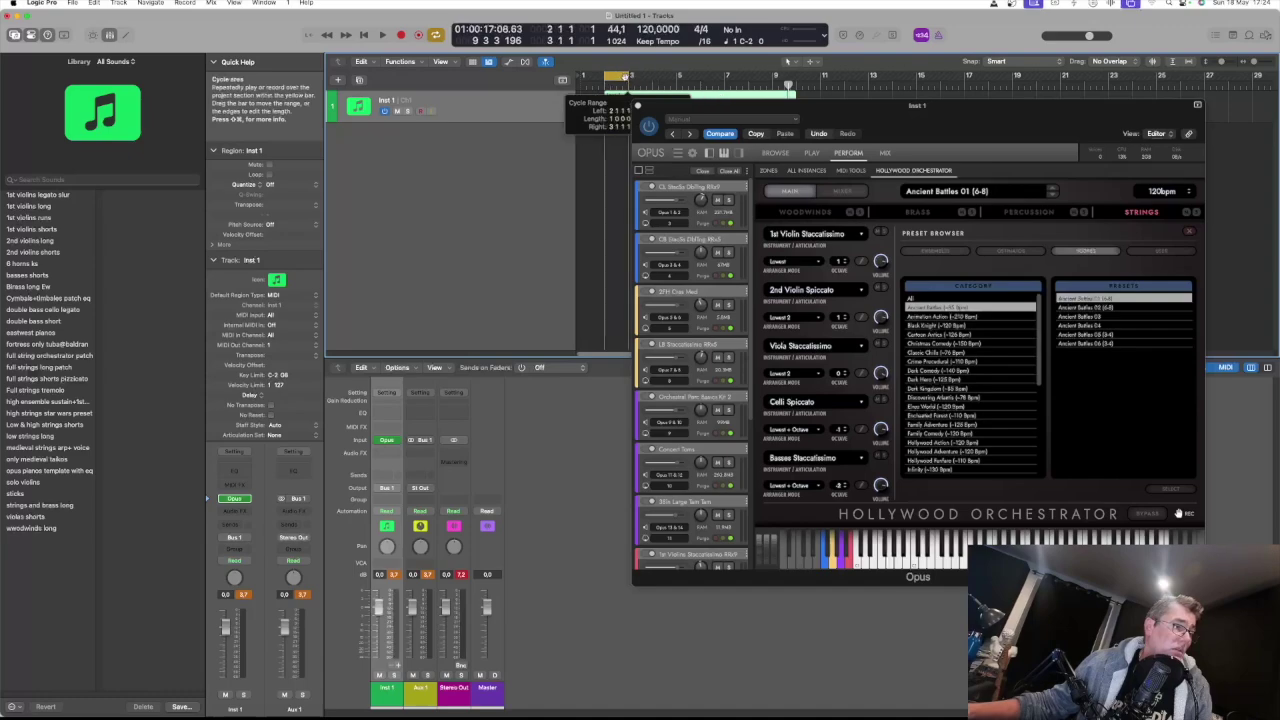
drag(628, 76, 819, 77)
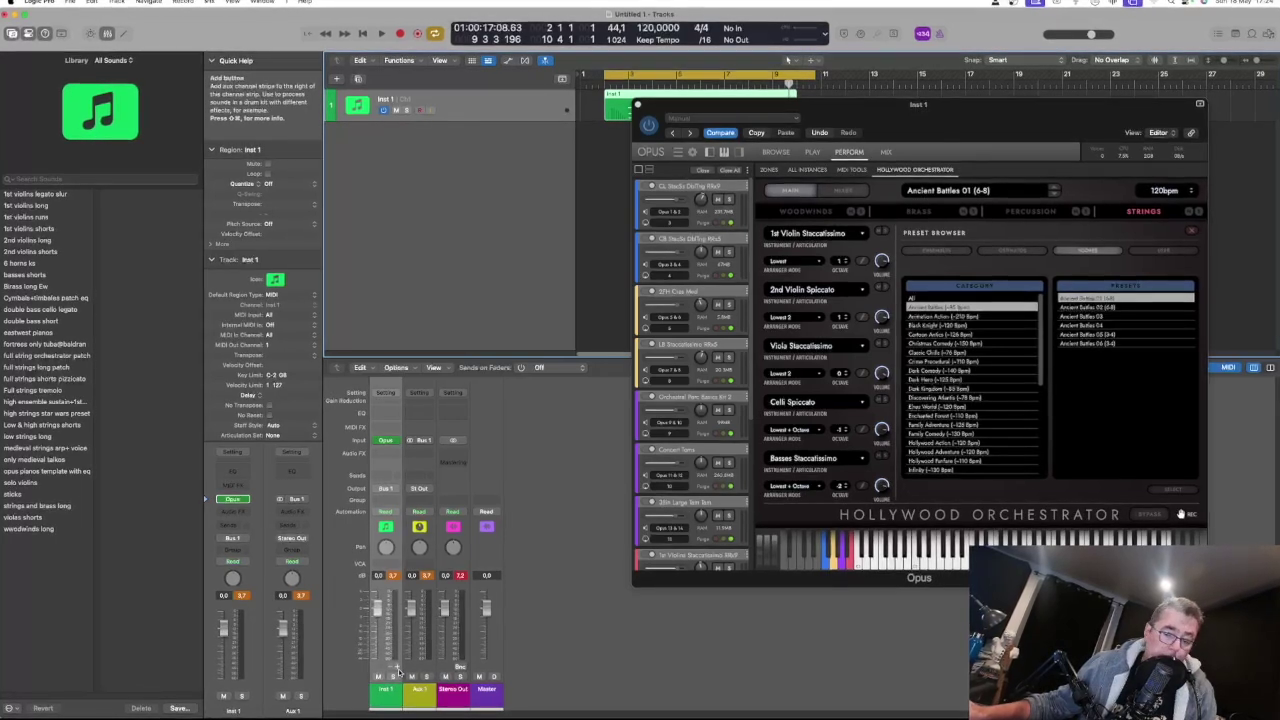
Add aux strips Aux 2–9 from the Inst 1 strip, fed by Opus outputs 3-4 through 17-18
click(397, 669)
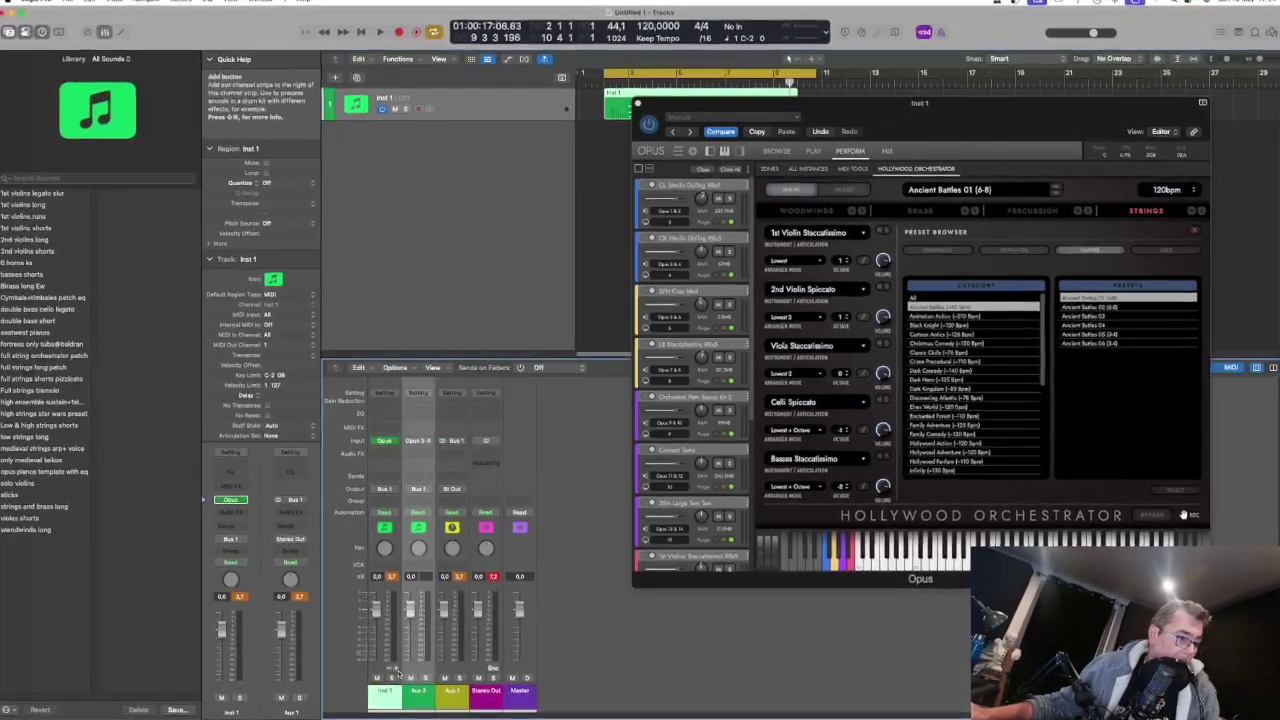
click(397, 670)
click(397, 670)
click(397, 670)
click(396, 670)
click(396, 670)
click(396, 670)
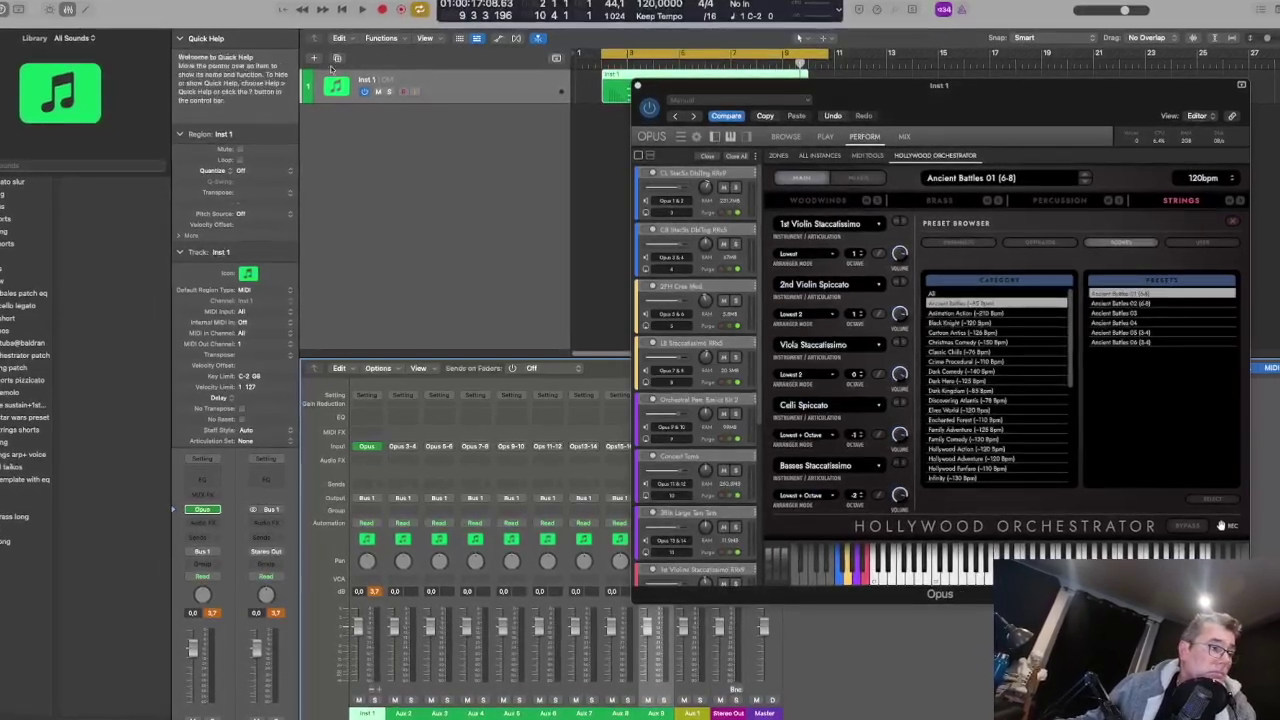
Play the looped section, move the Opus window aside, and solo Aux 2
key(space)
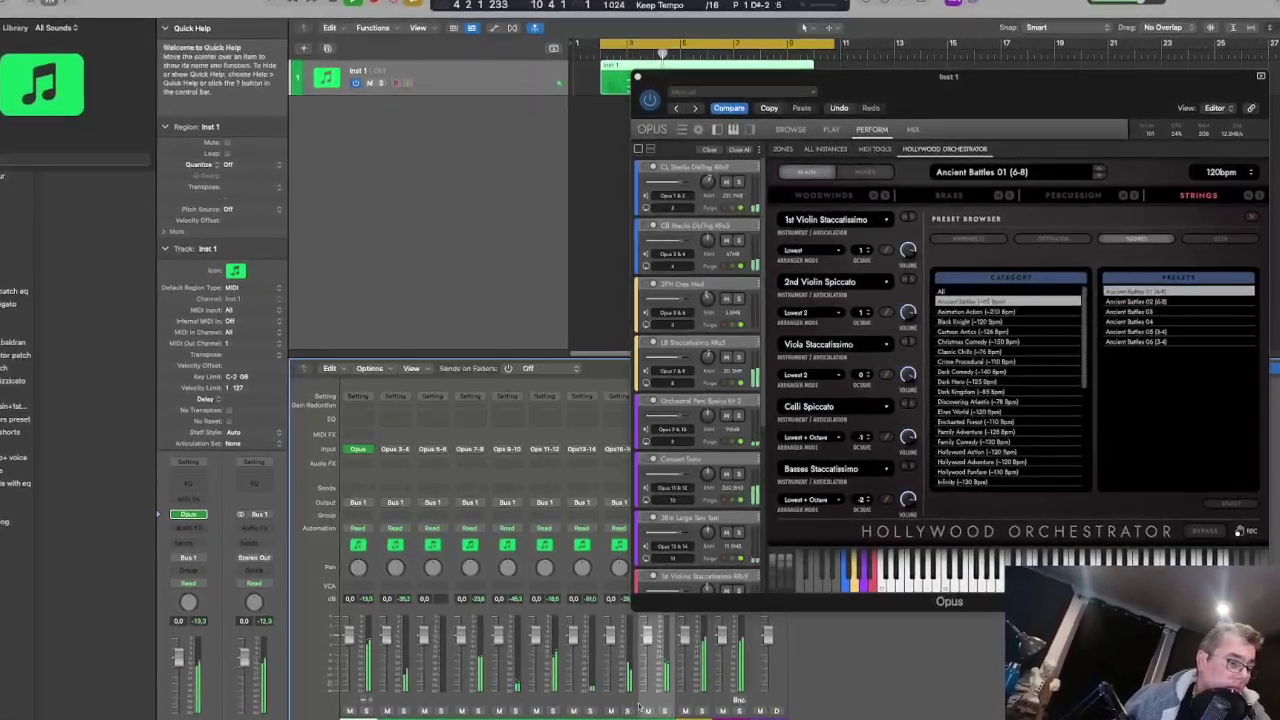
drag(944, 80, 1047, 28)
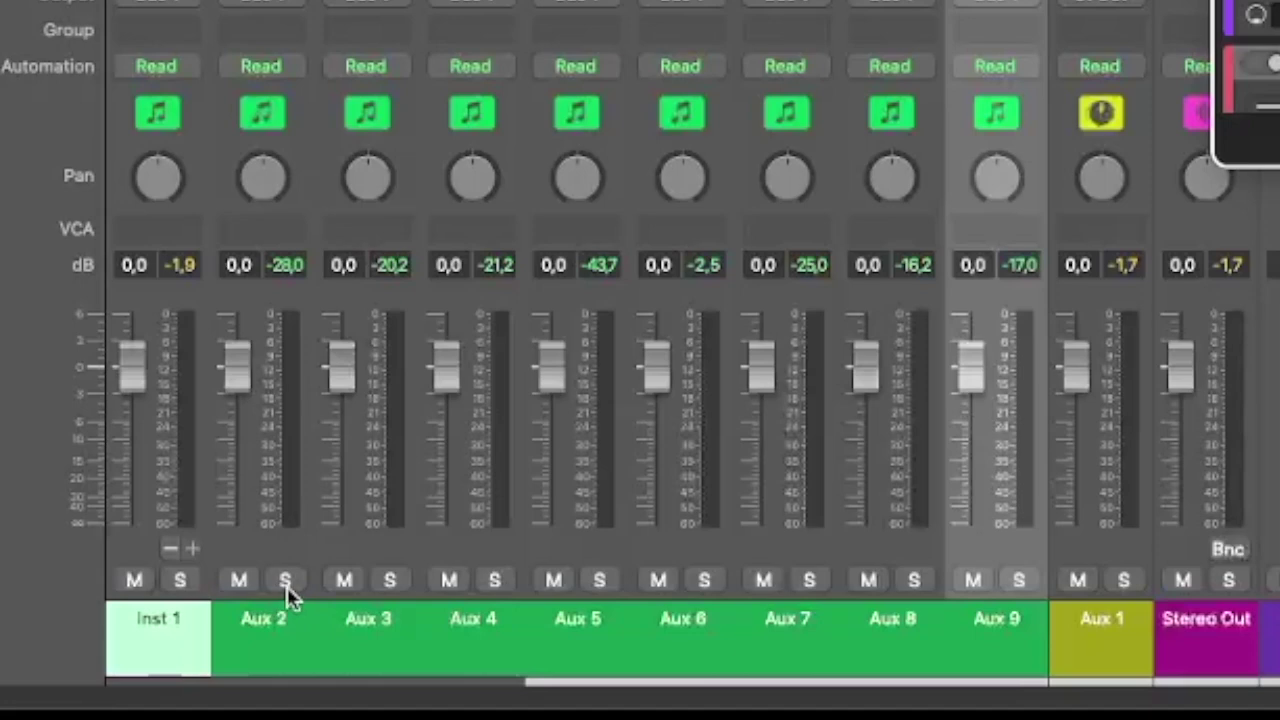
click(285, 580)
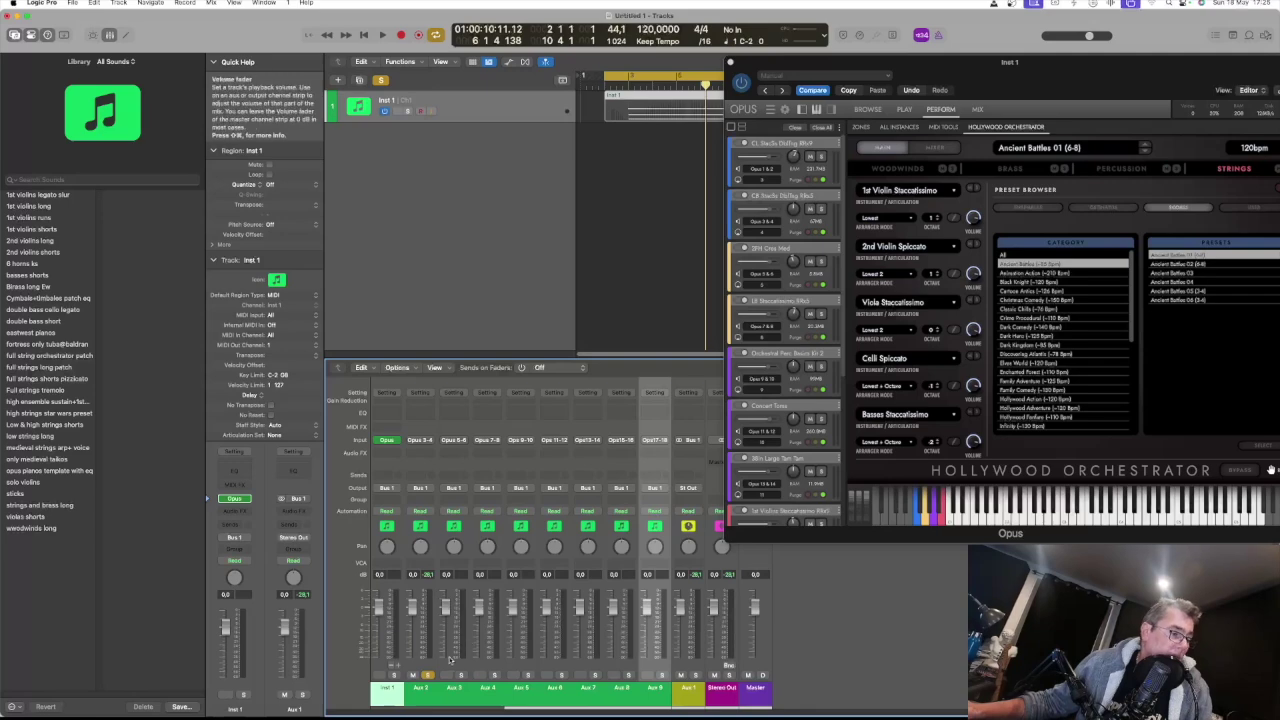
Audition Aux 2–4 soloed in turn, naming Aux 2 and Aux 3 (Long Brass)
double_click(420, 688)
text(Short)
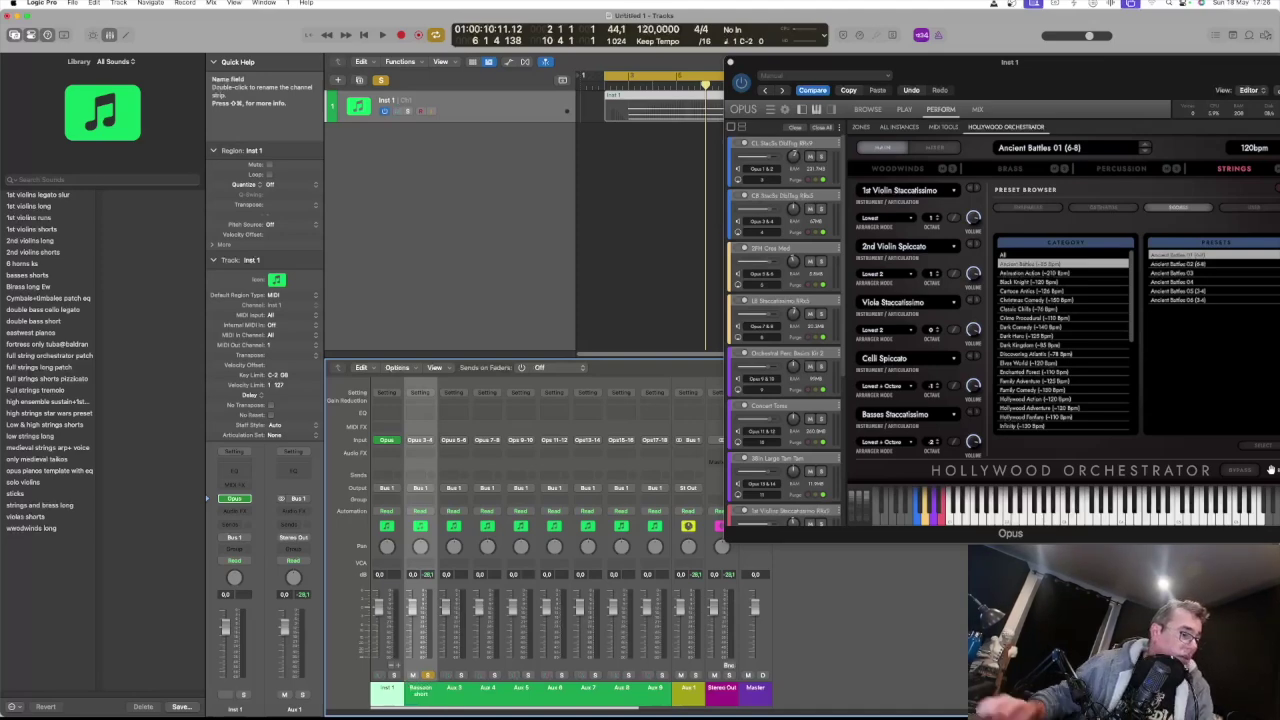
click(427, 676)
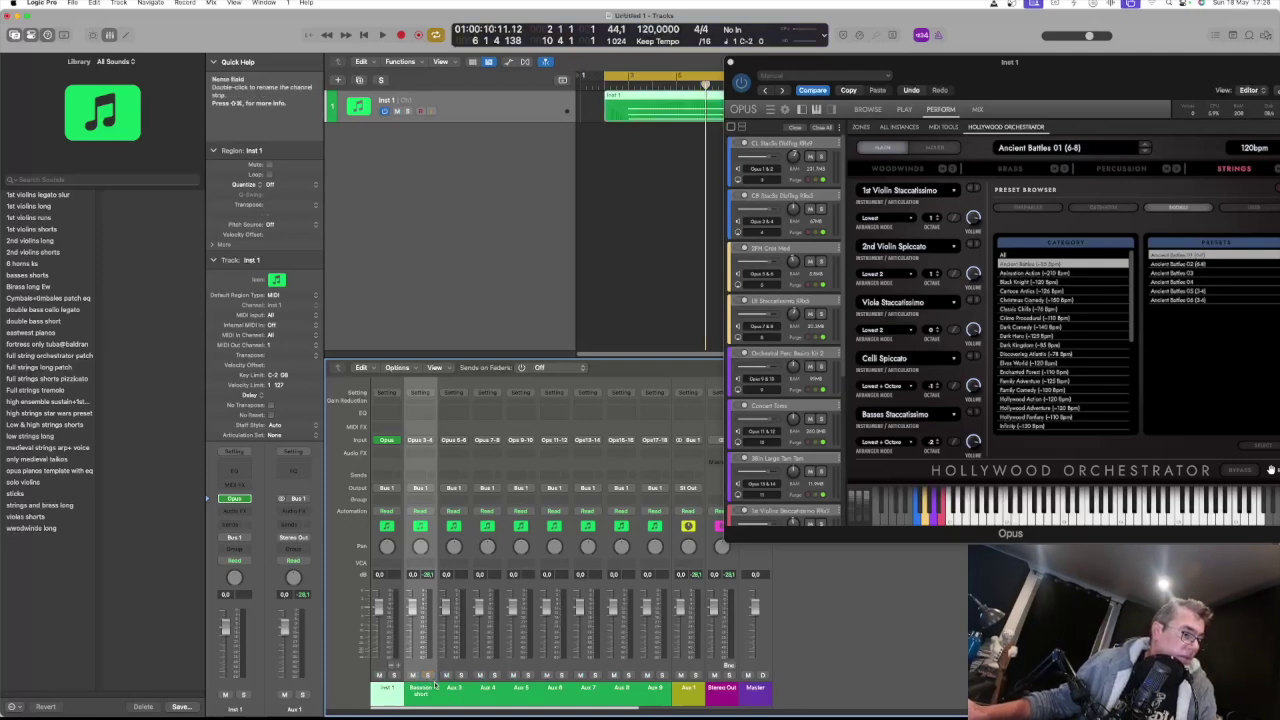
click(461, 676)
key(space)
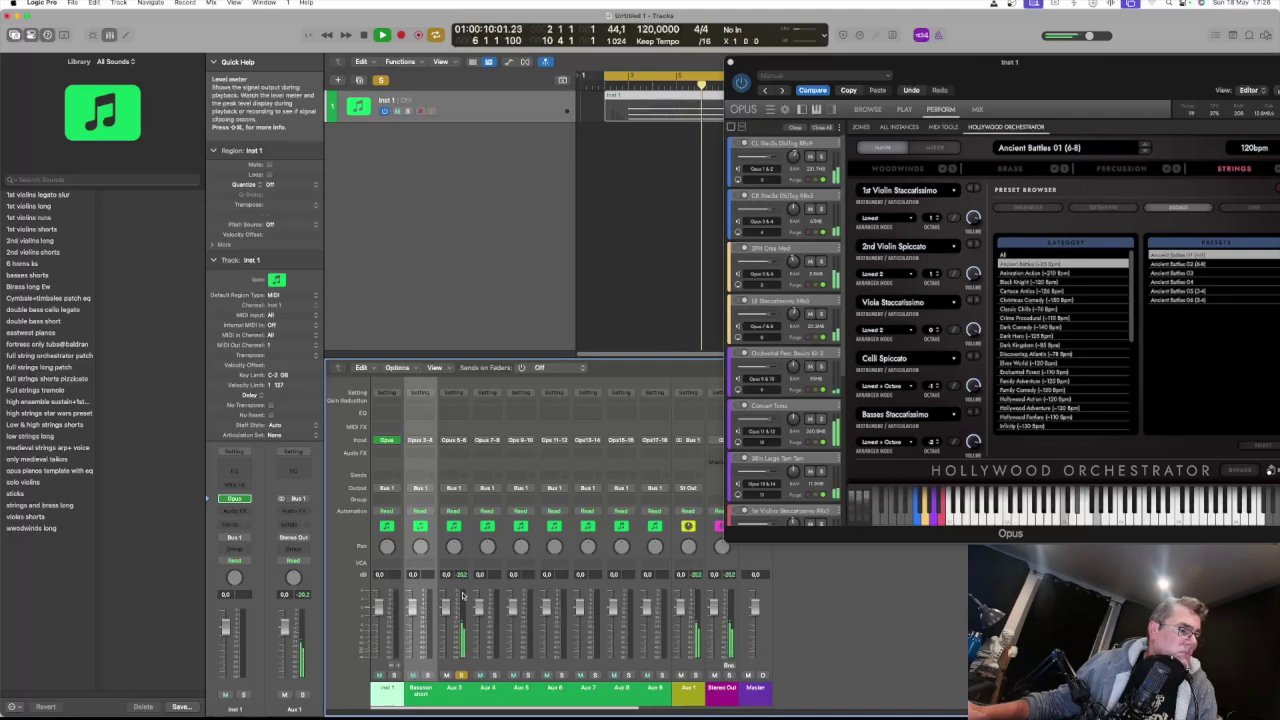
key(space)
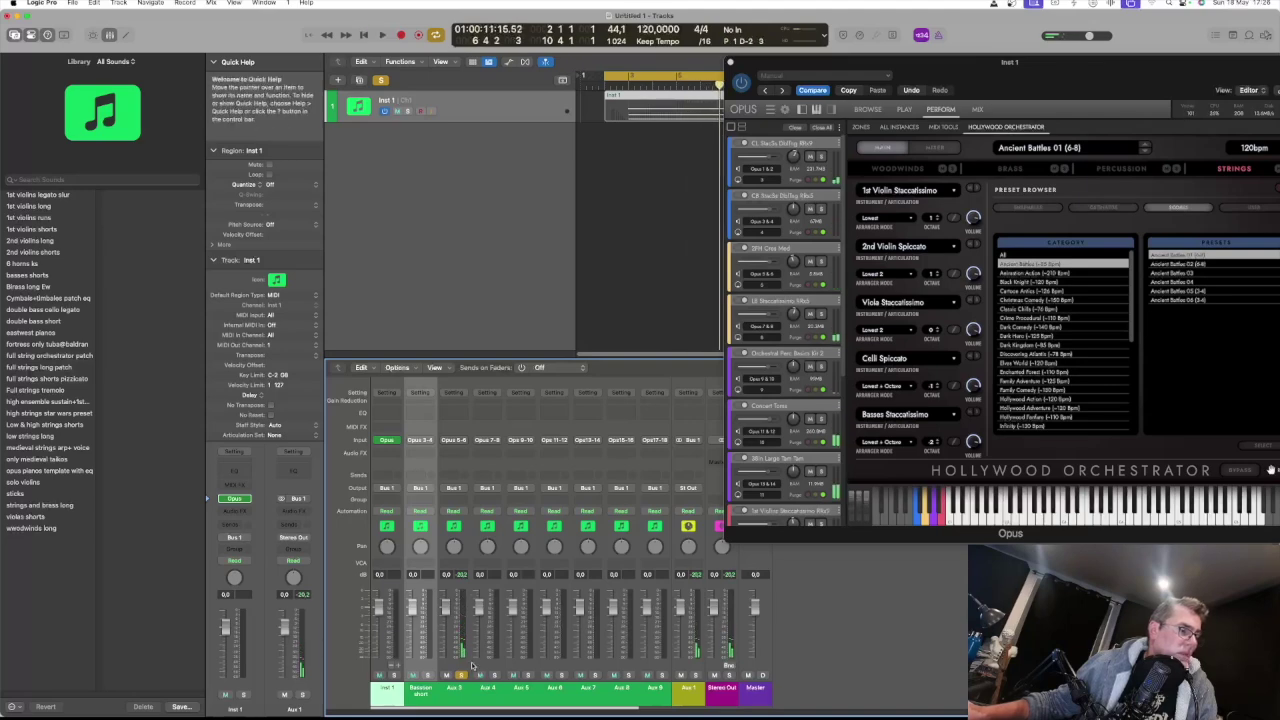
double_click(461, 690)
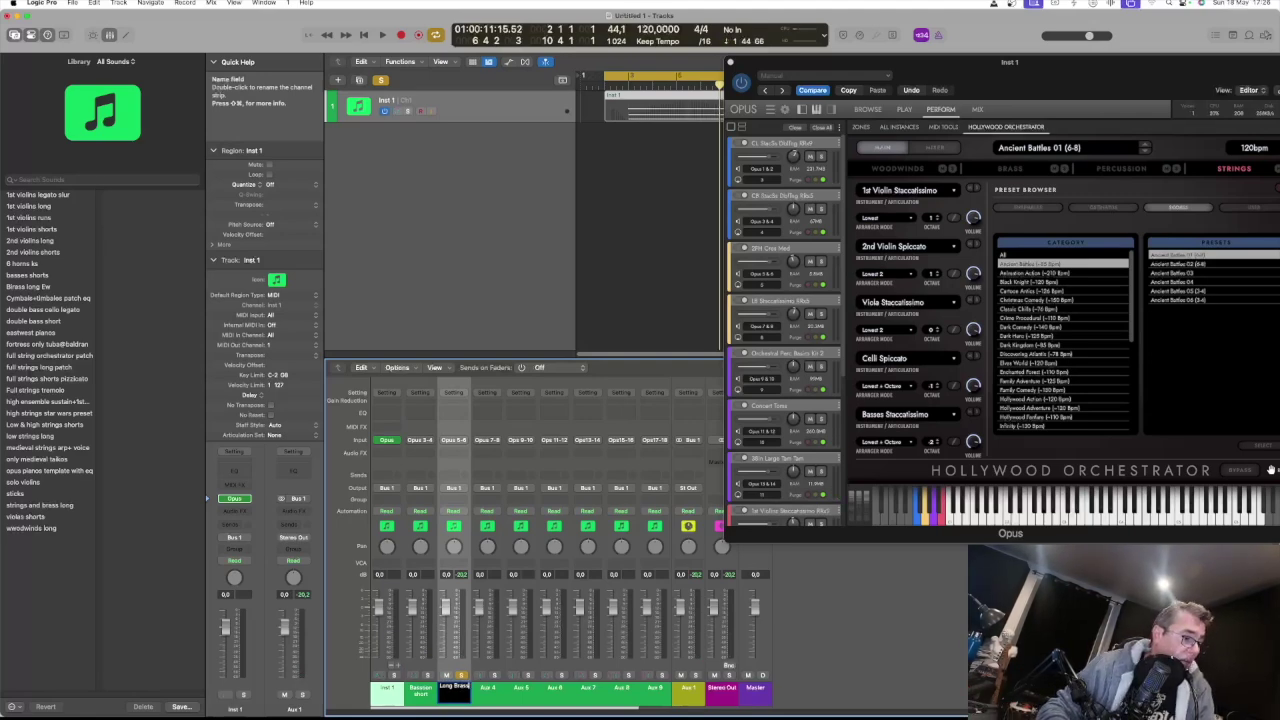
click(461, 676)
click(494, 676)
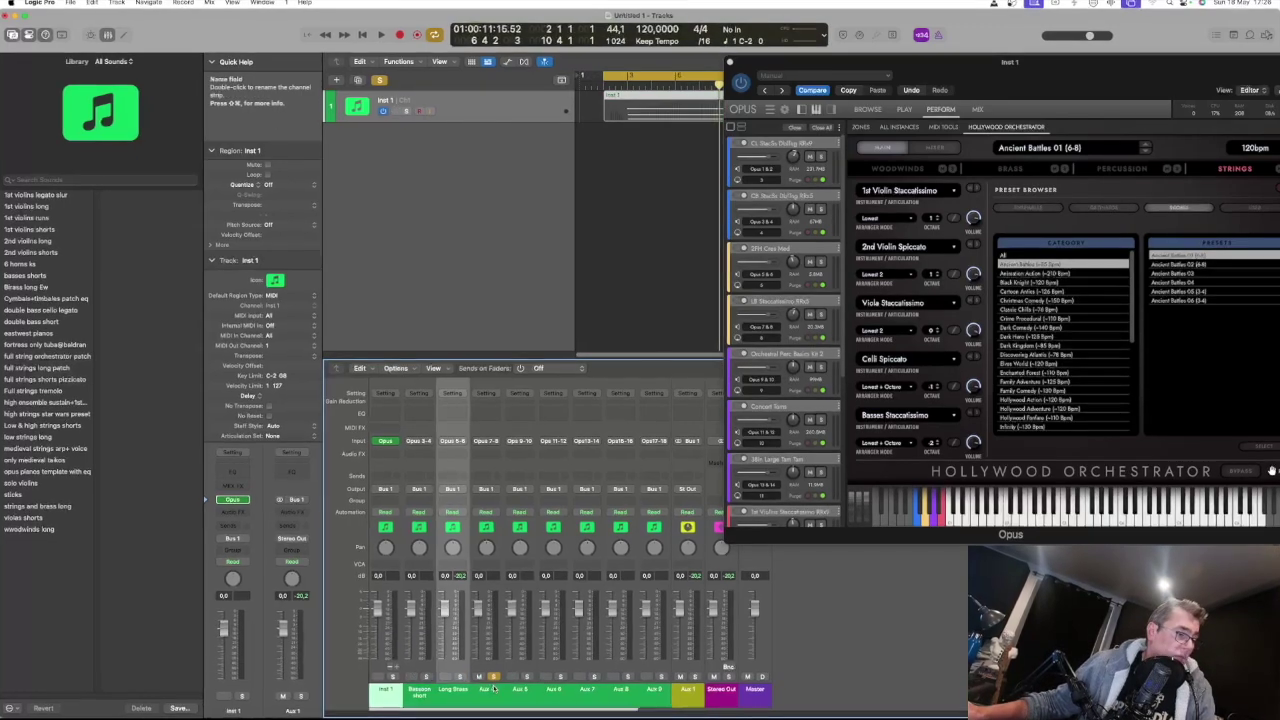
key(space)
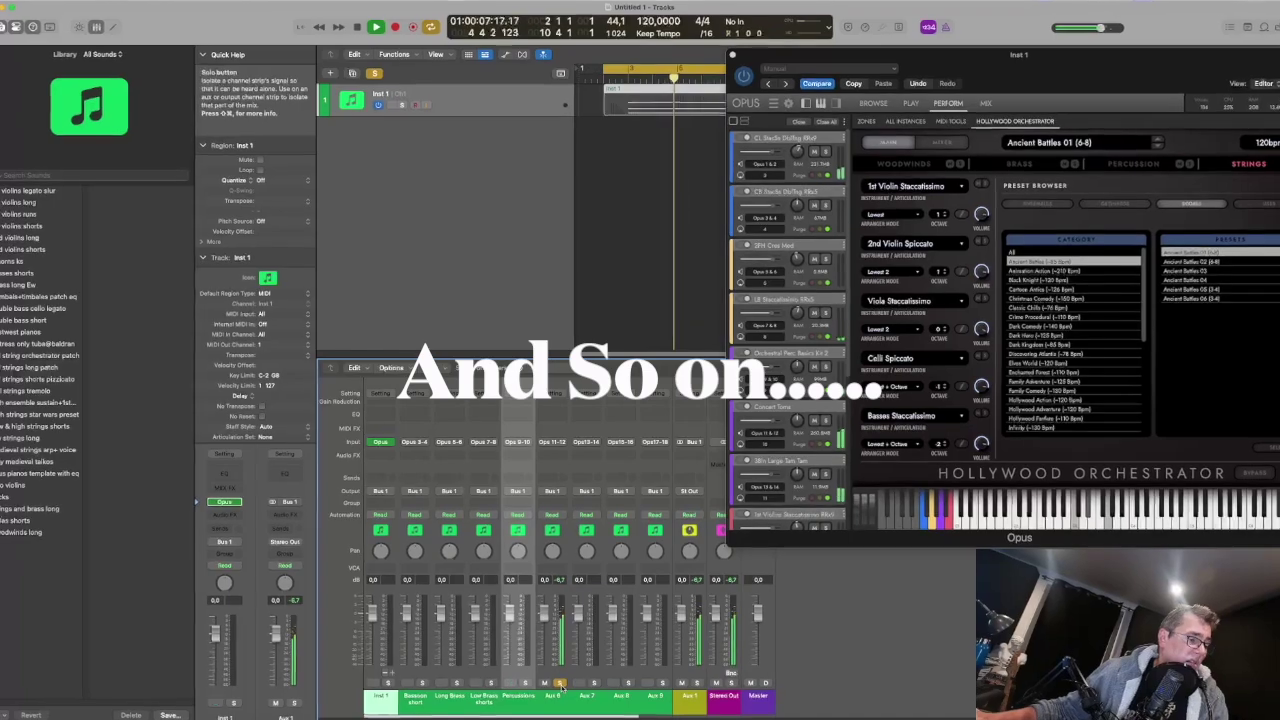
Name Aux 6 'Timpani' and Aux 7 'Cymbal', then start renaming Aux 8
double_click(554, 694)
text(Timpani)
key(Return)
key(space)
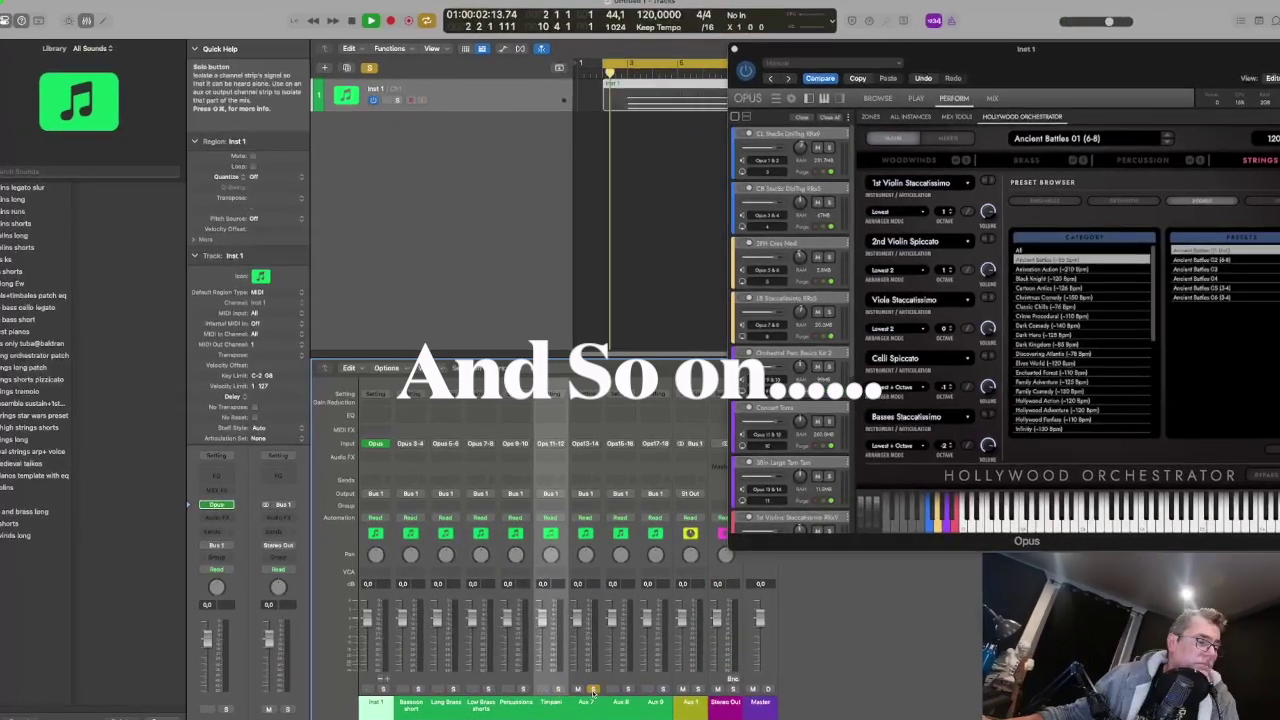
double_click(589, 705)
text(Cymbal)
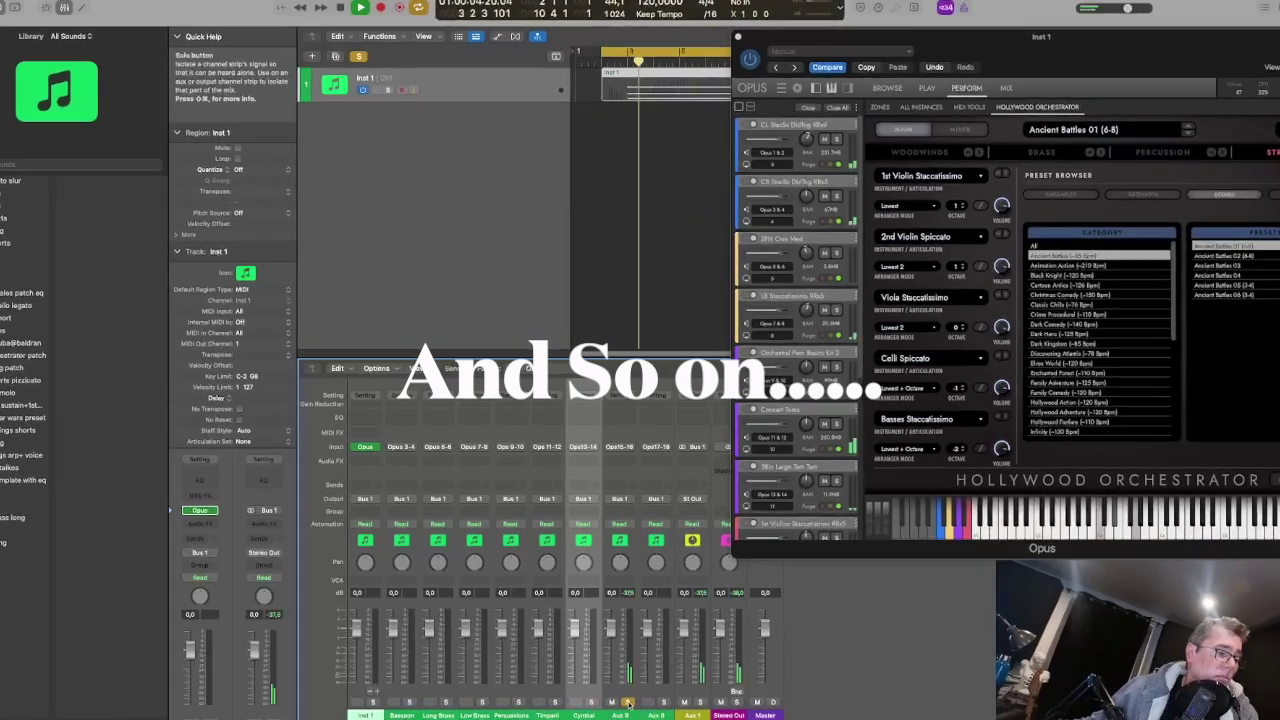
double_click(620, 711)
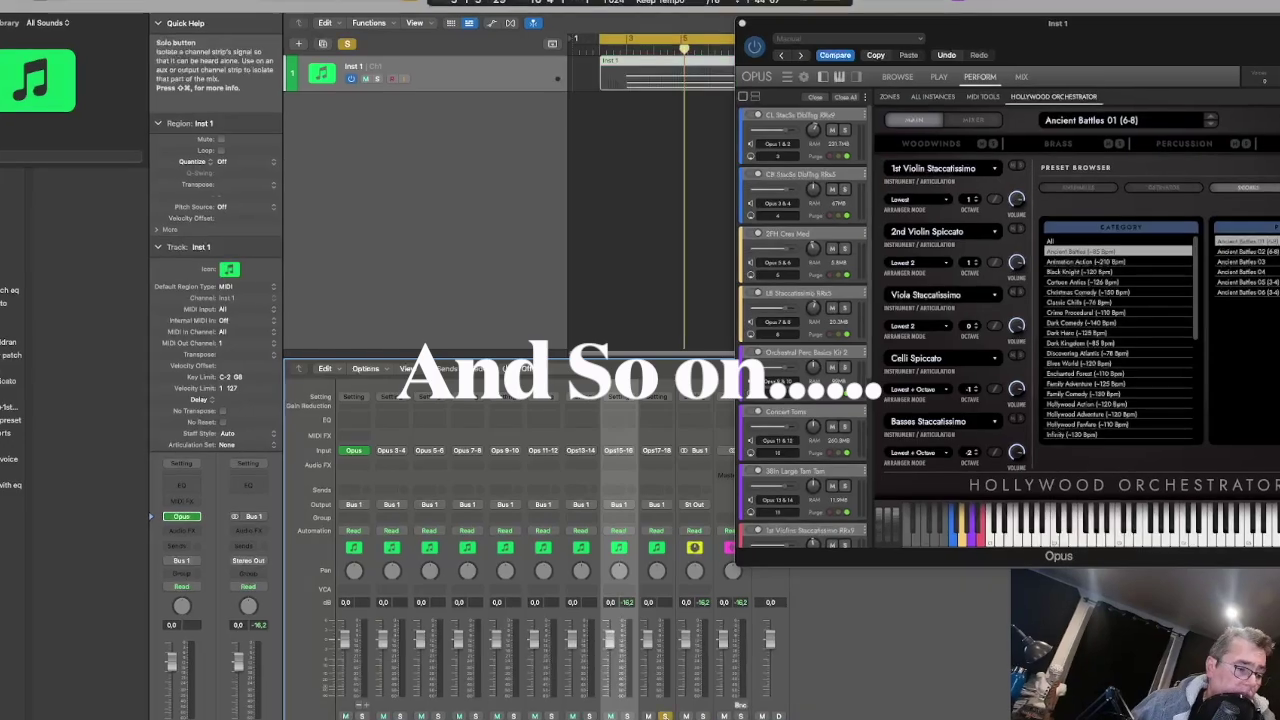
scroll(812, 472, down, 2)
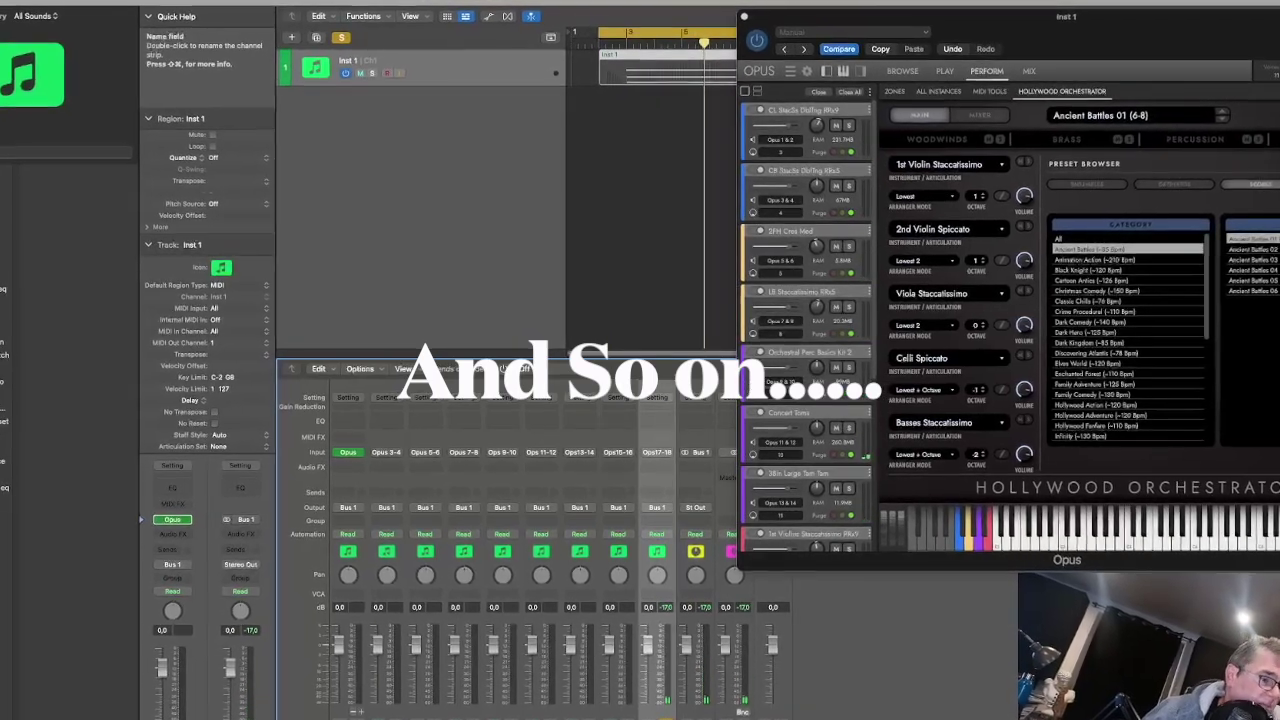
Check the Opus instrument output pairs, such as Concert Toms on 11 & 12, and shift the window left
scroll(815, 494, down, 4)
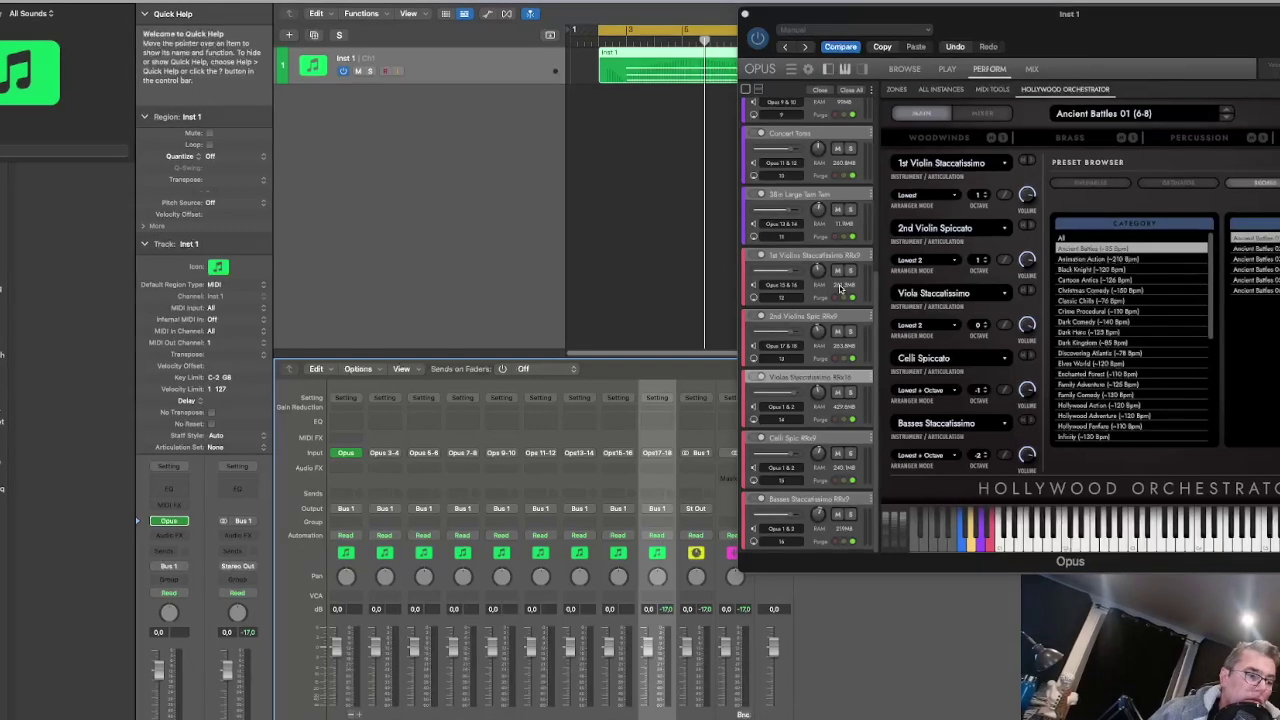
scroll(840, 287, up, 3)
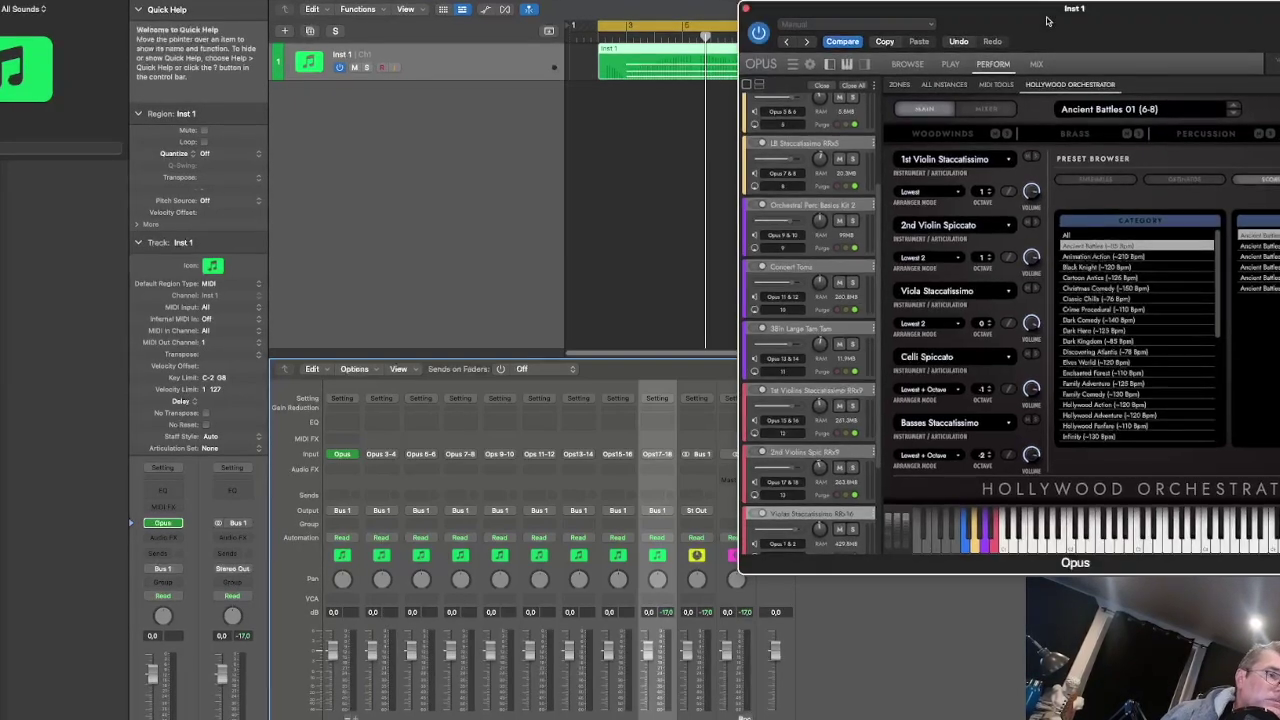
drag(951, 19, 782, 19)
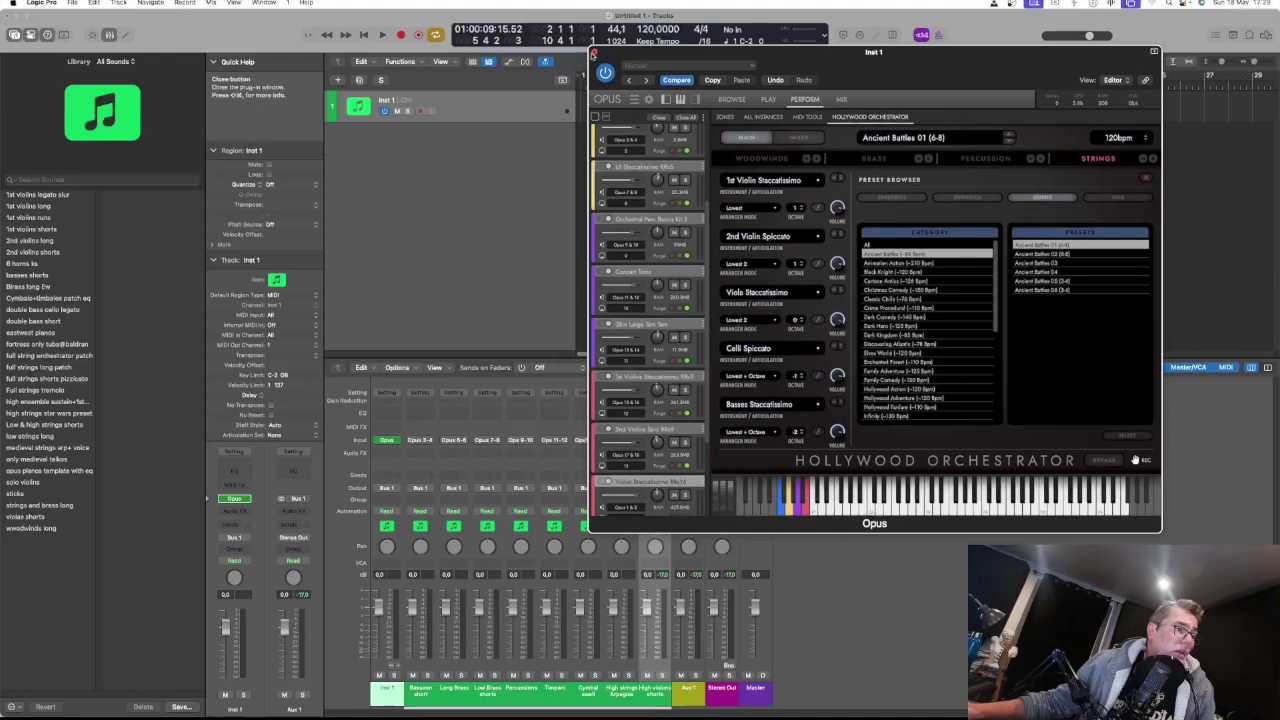
Close the Opus window, then solo Inst 1 and play the loop to check it
click(593, 51)
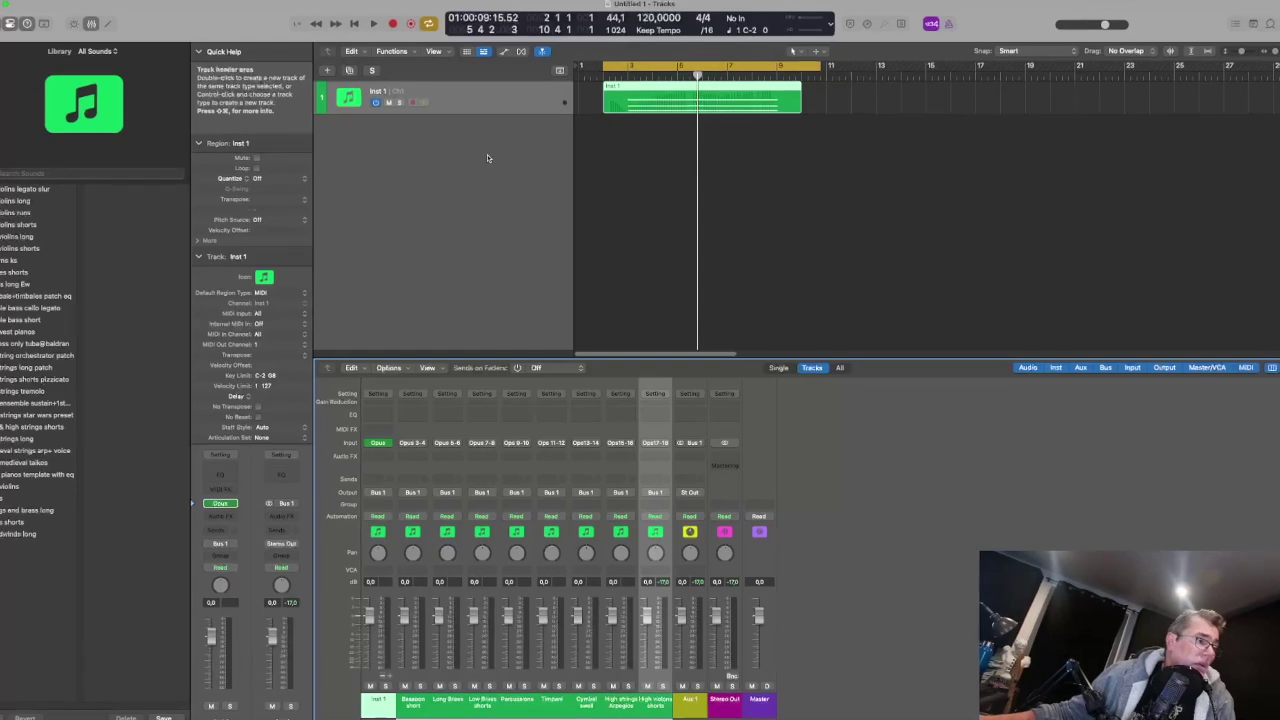
click(475, 97)
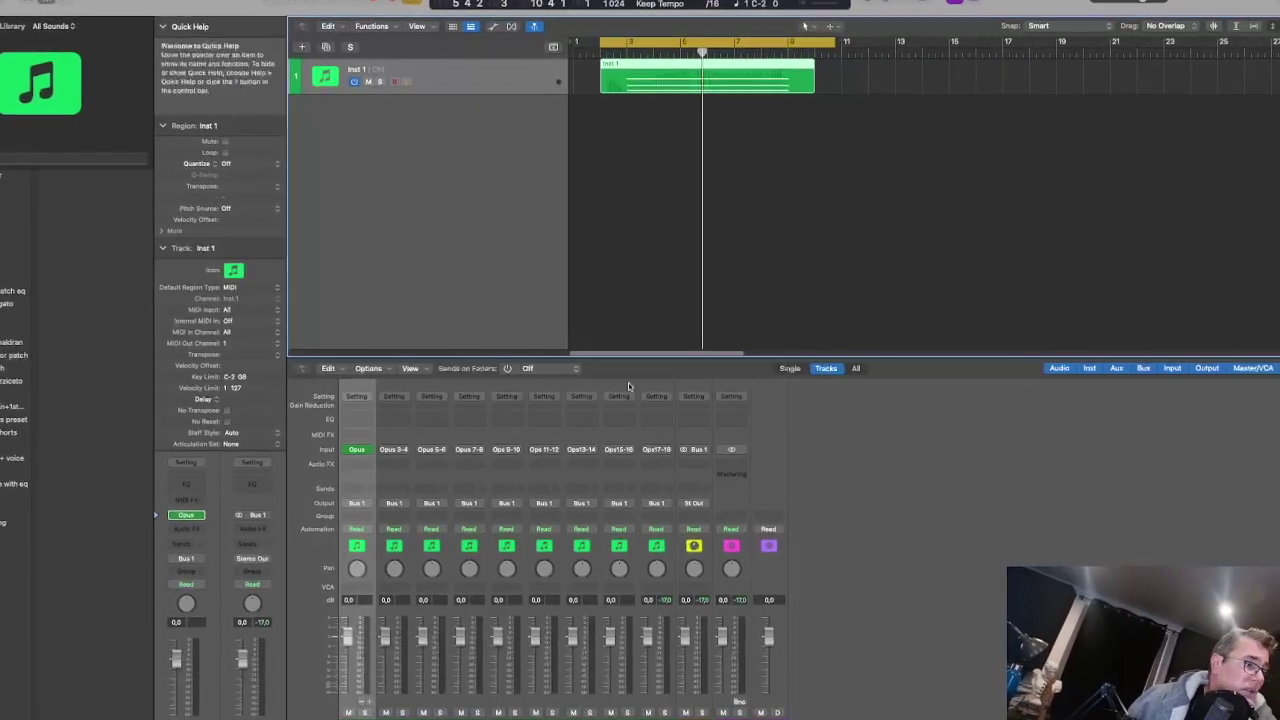
key(v)
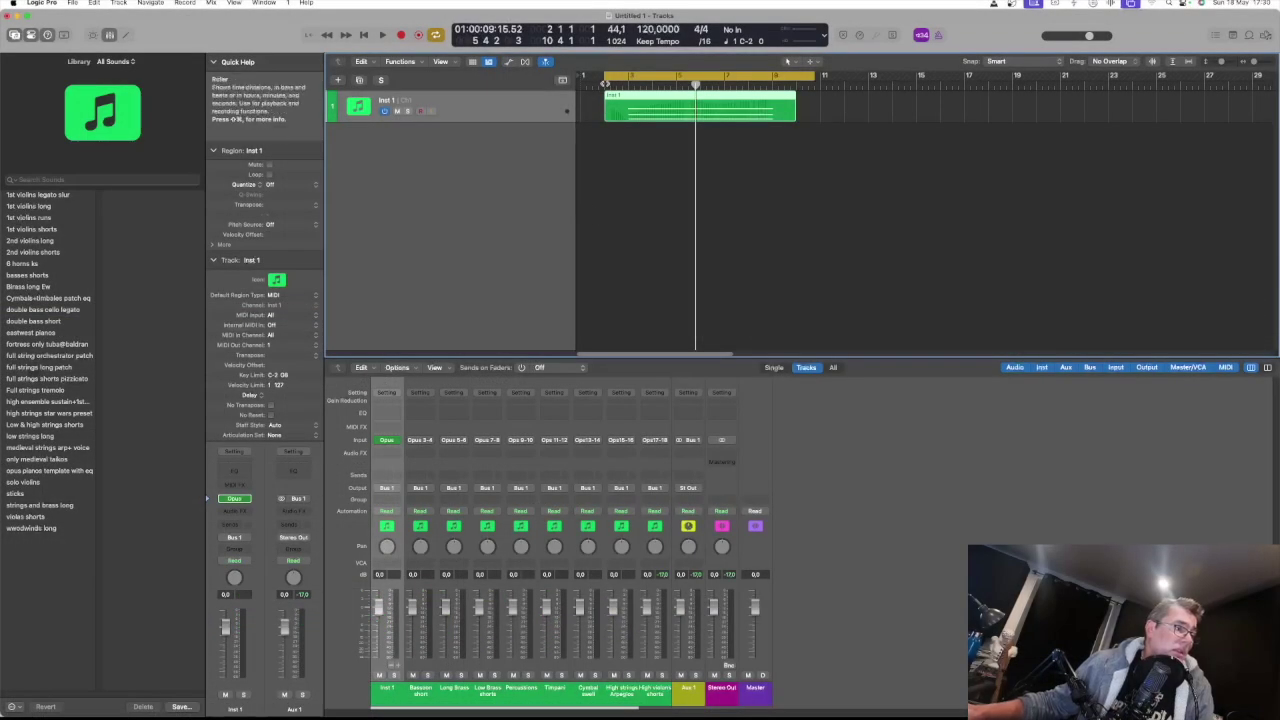
click(408, 111)
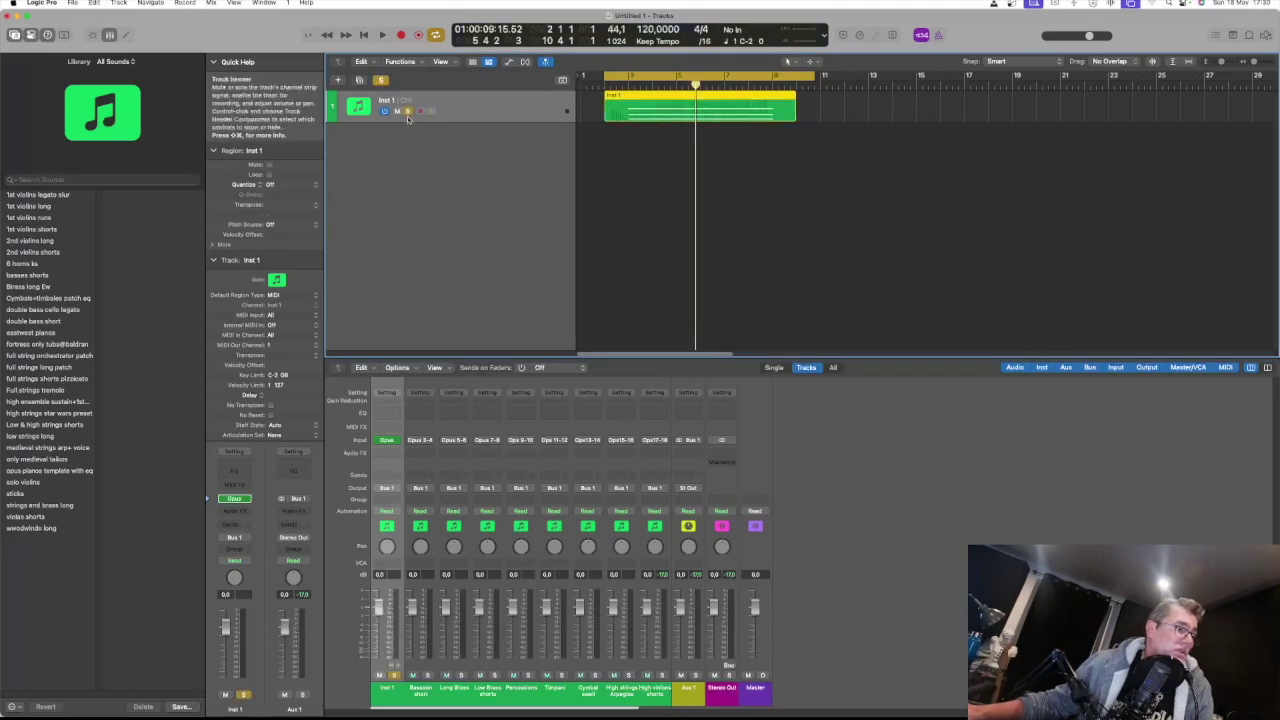
key(space)
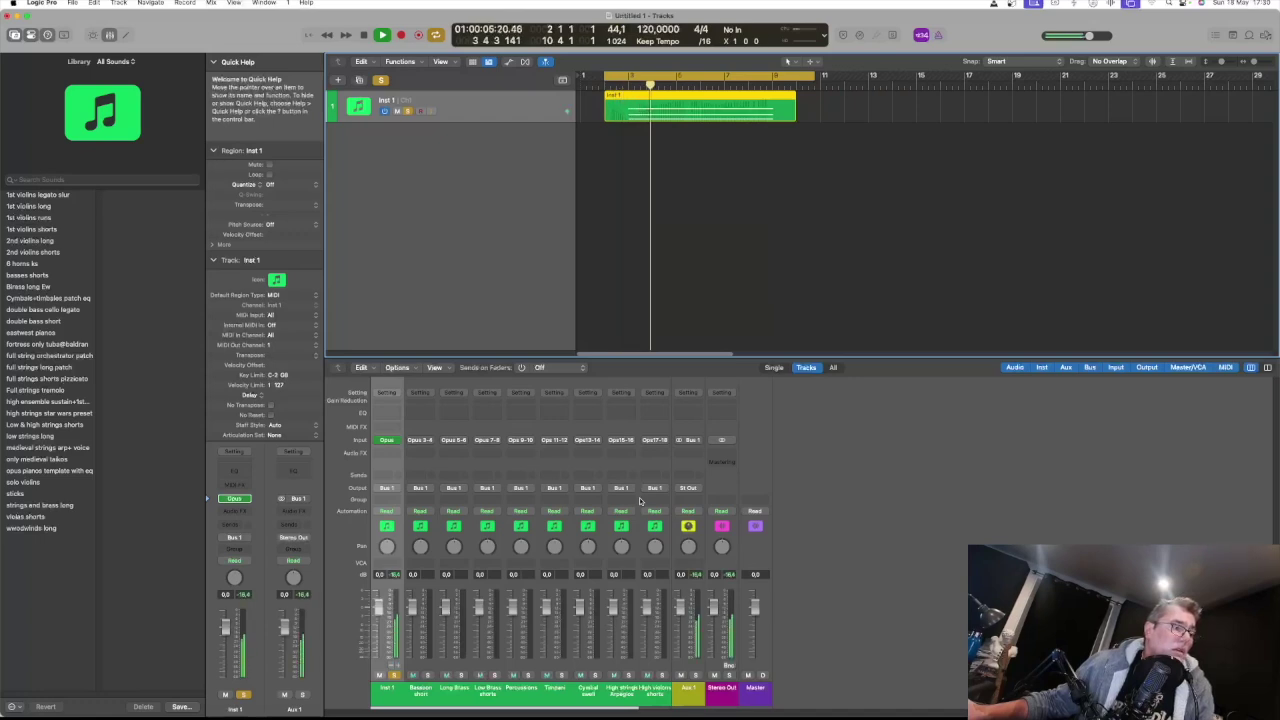
Unsolo Inst 1 and select the strips from Bassoon short through High violins shorts
click(408, 111)
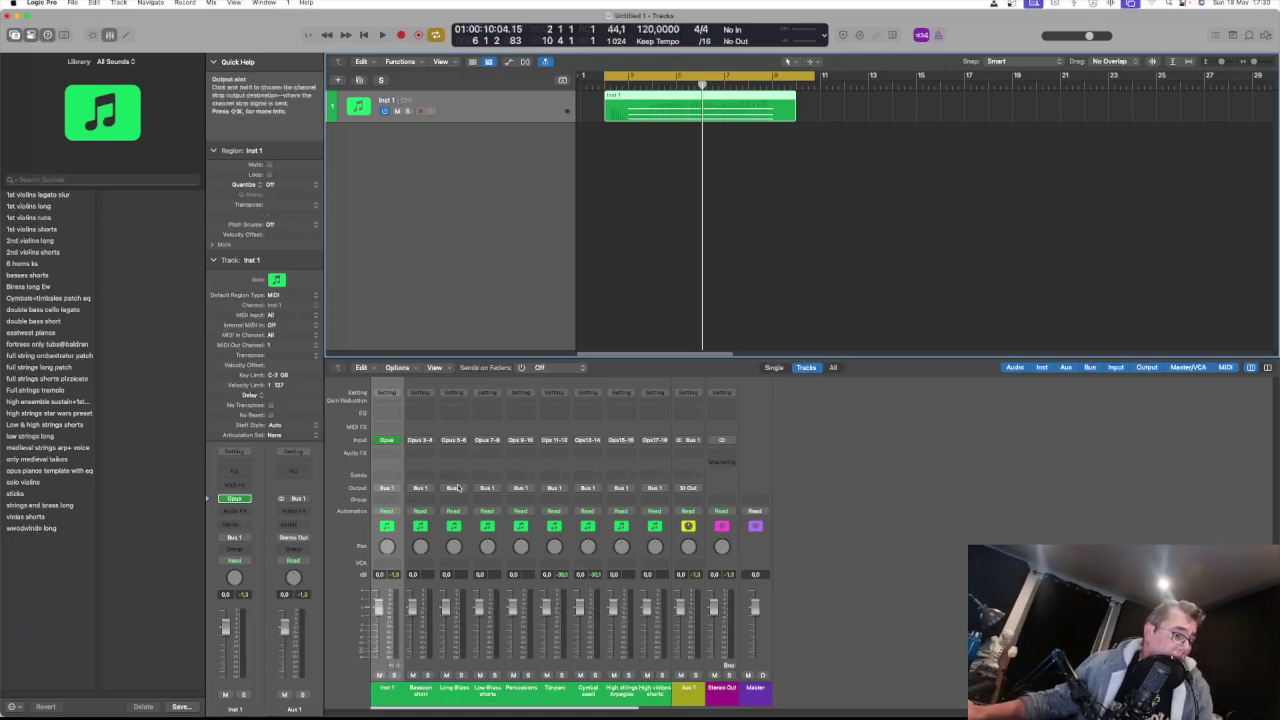
click(422, 699)
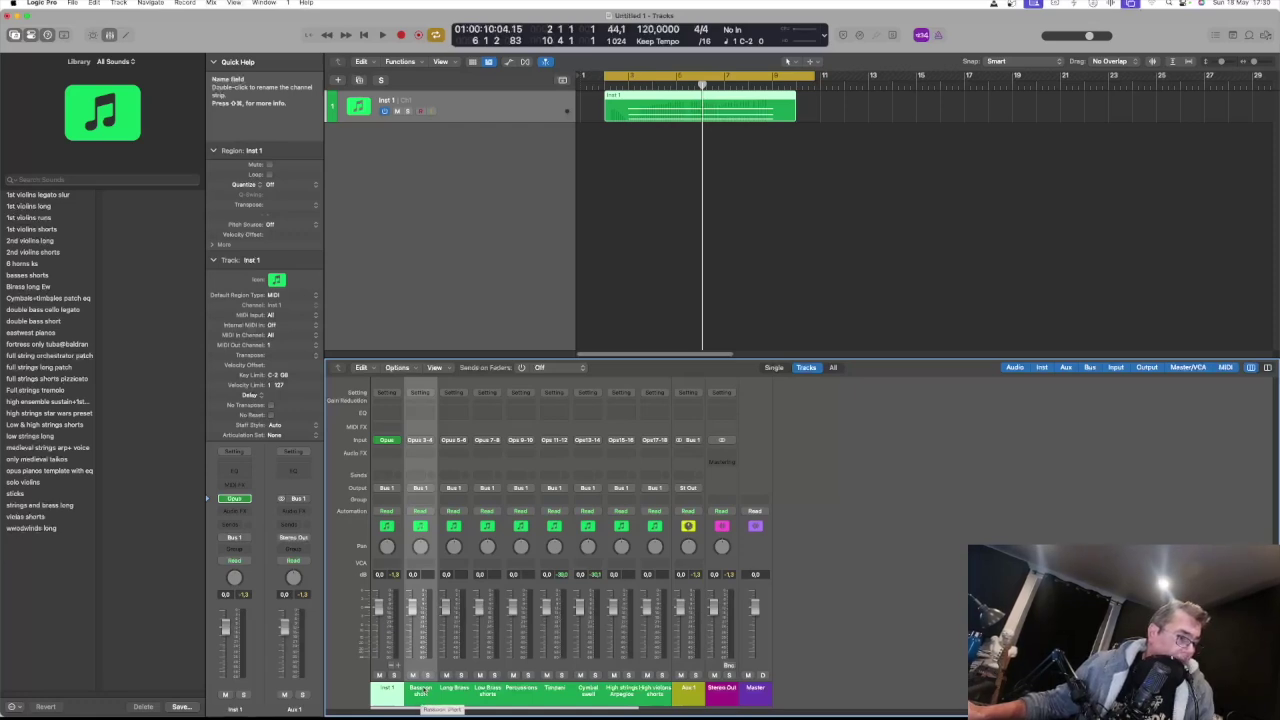
shift+click(657, 697)
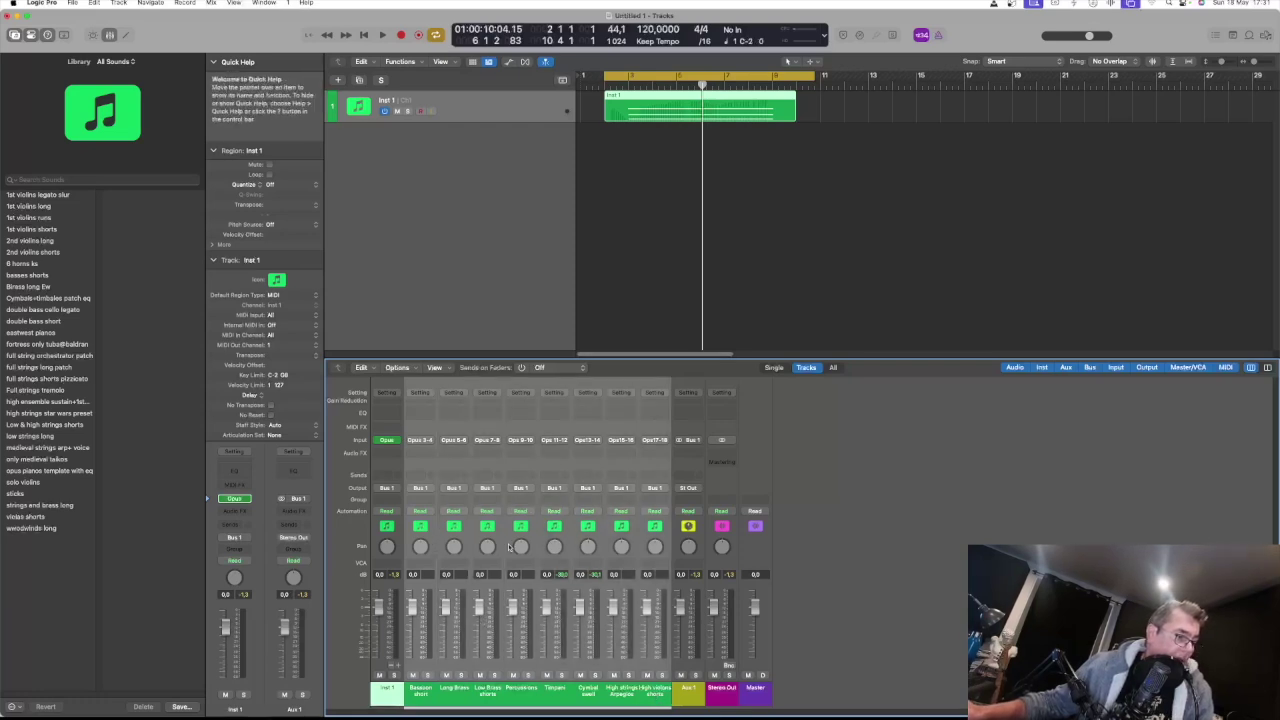
Create arrange tracks for the selected Bassoon short through High violins shorts strips
right_click(465, 693)
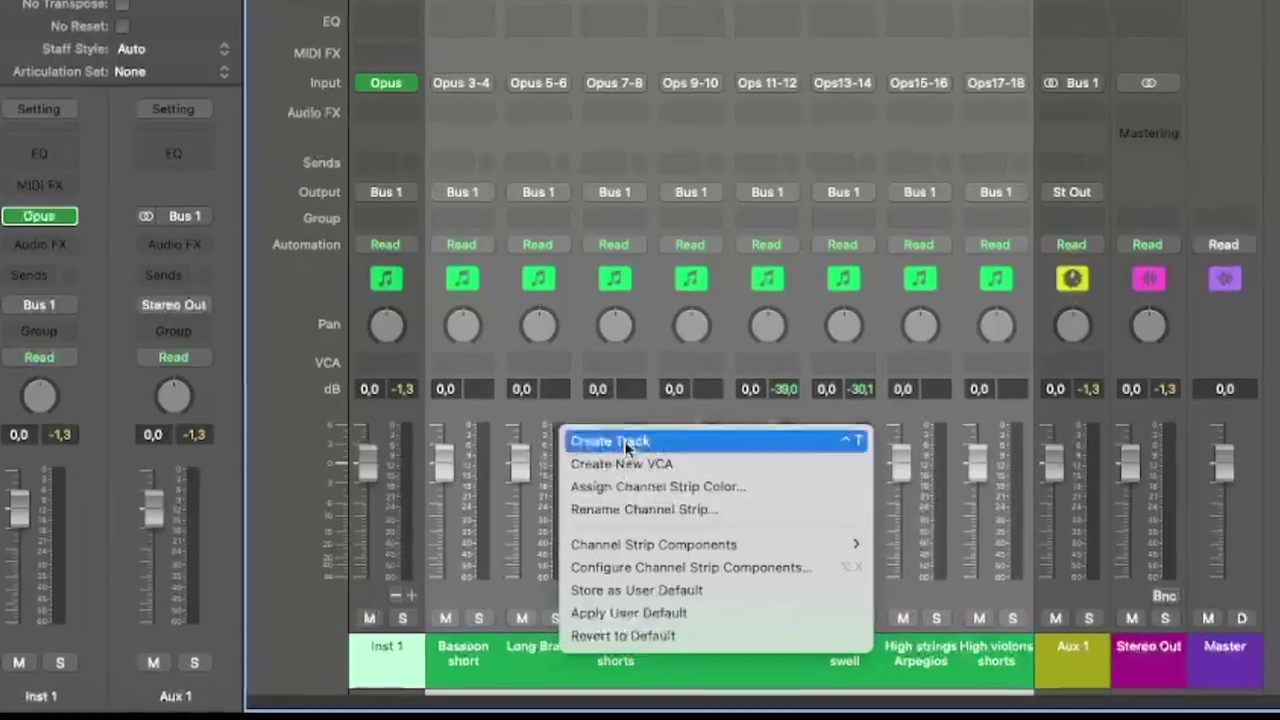
click(627, 441)
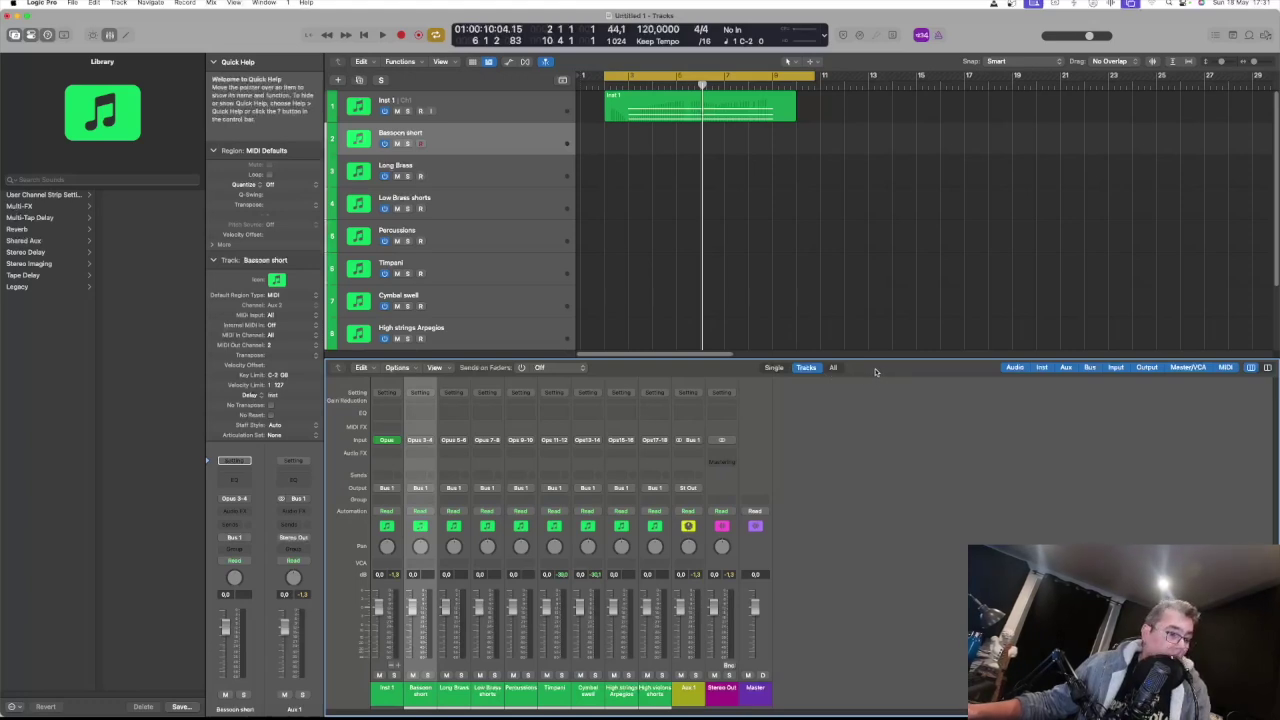
Play the arrangement from the start while toggling the mixer, then stop playback
key(x)
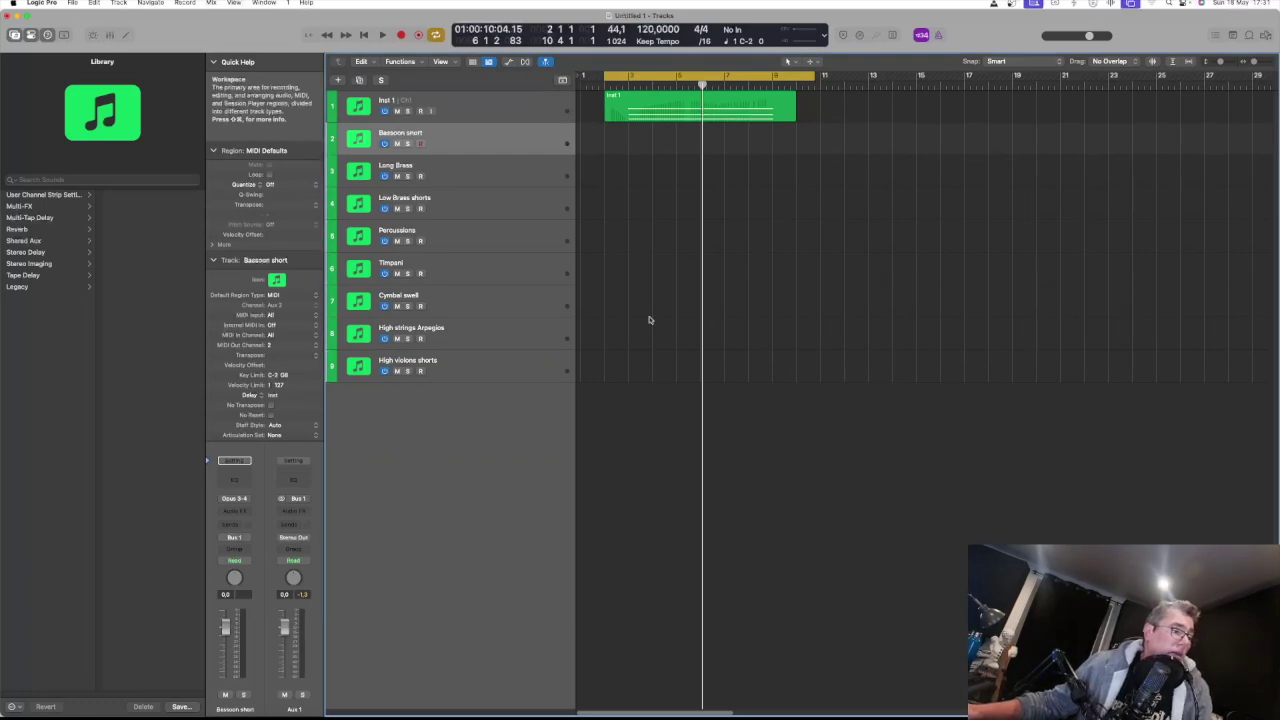
key(Return)
key(space)
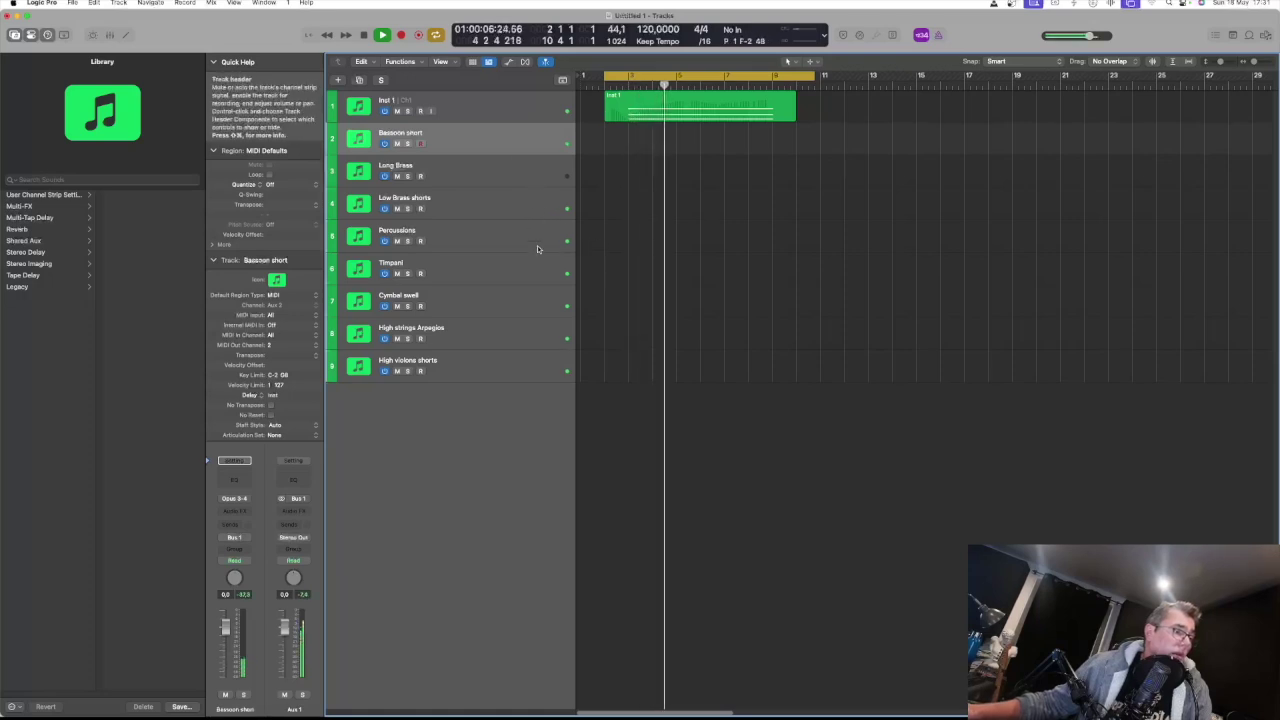
key(x)
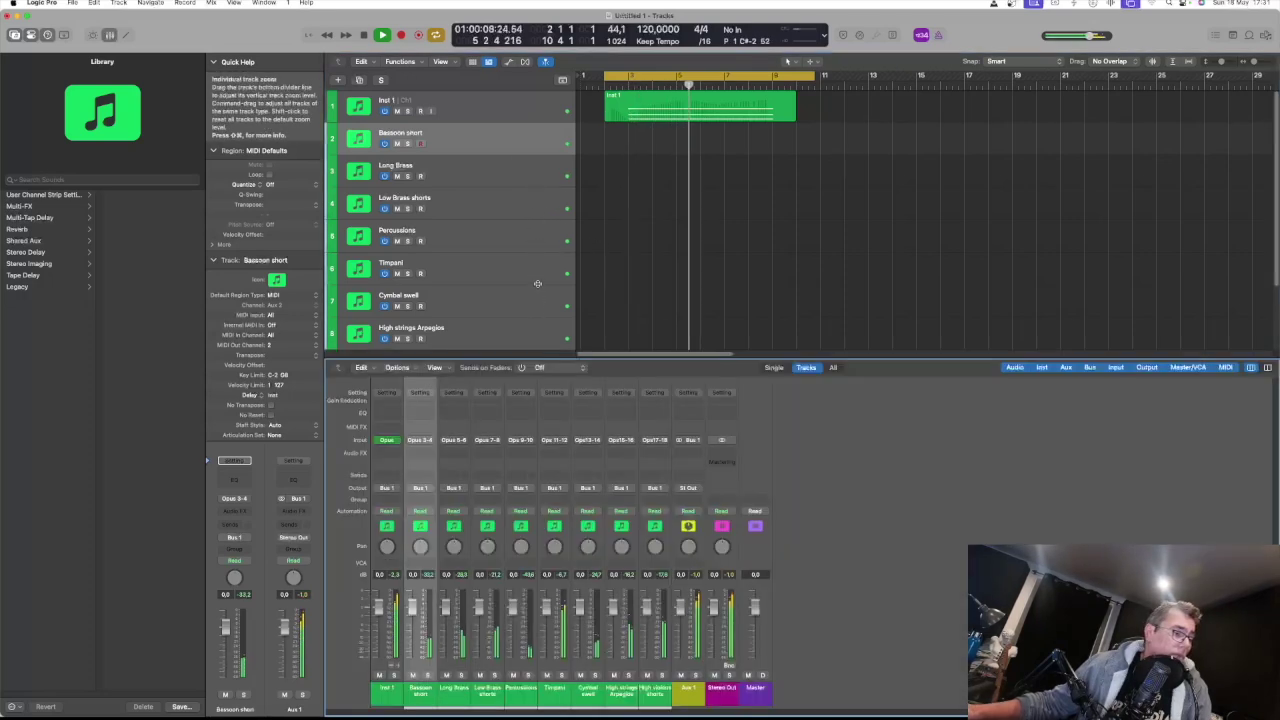
key(x)
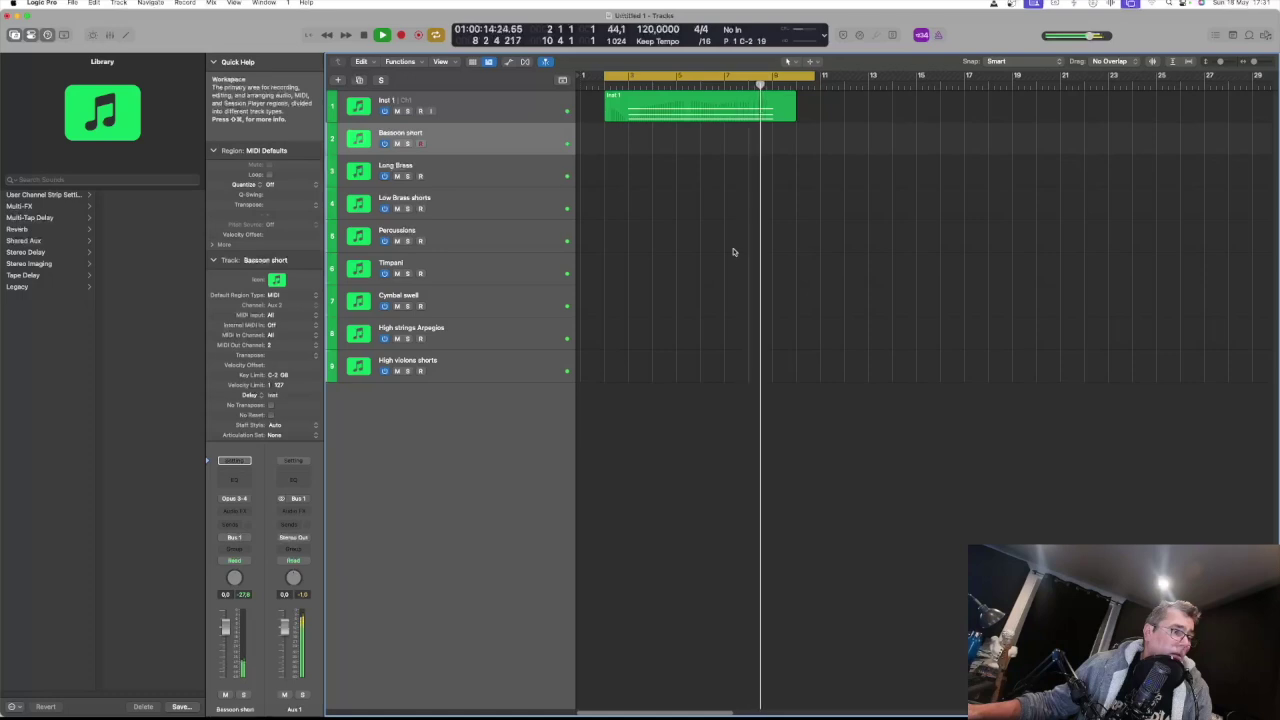
key(space)
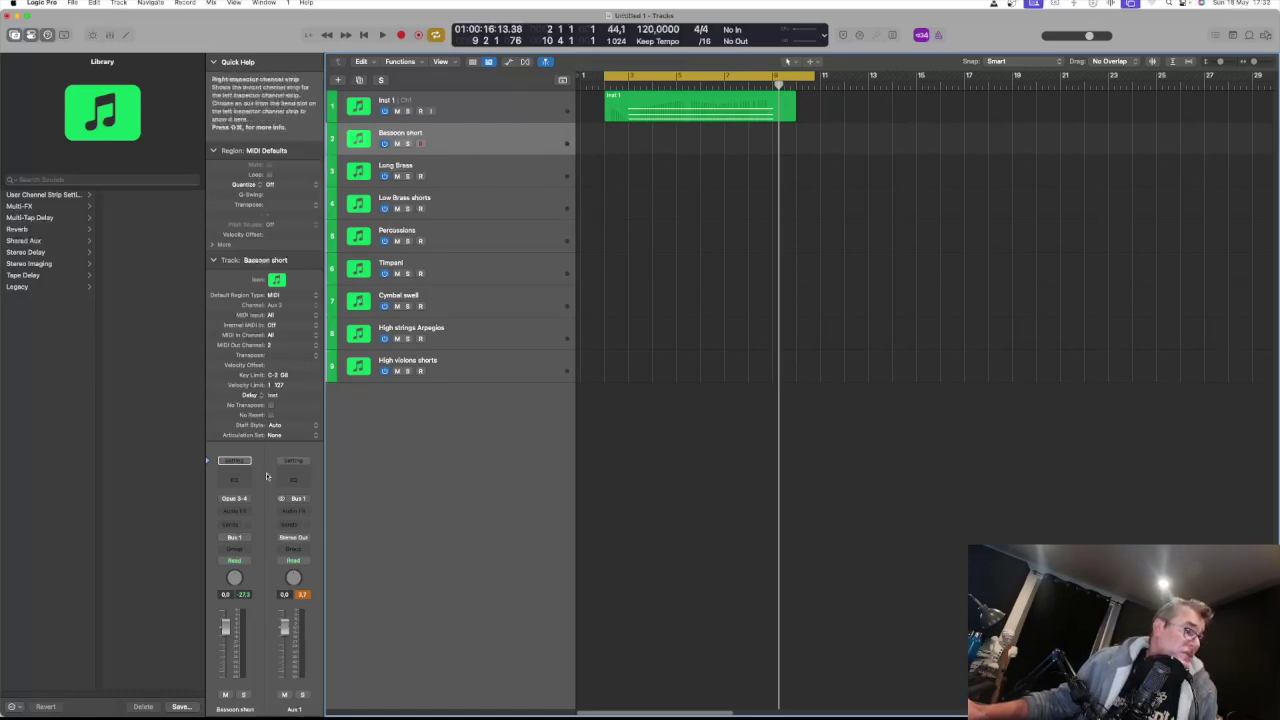
Step through the tracks from Long Brass to High violins shorts, then show the mixer again
click(487, 173)
click(496, 203)
click(497, 234)
click(497, 268)
click(493, 303)
click(493, 330)
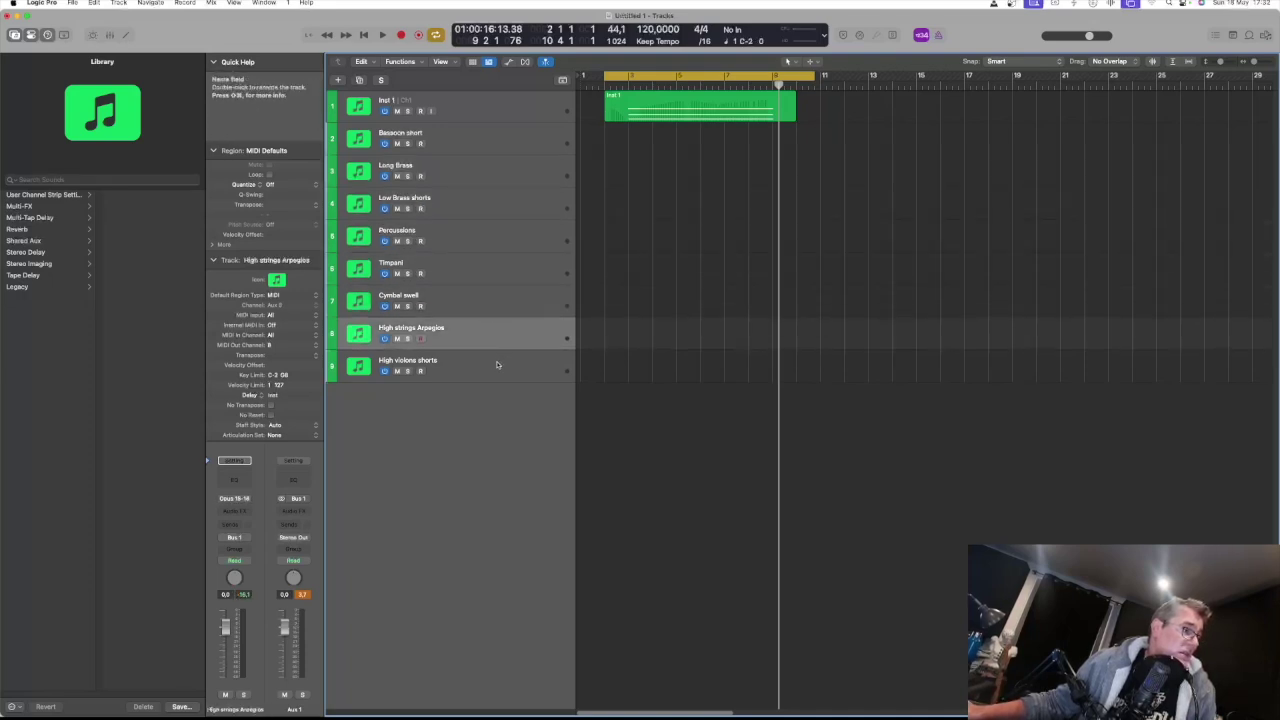
click(495, 362)
click(514, 136)
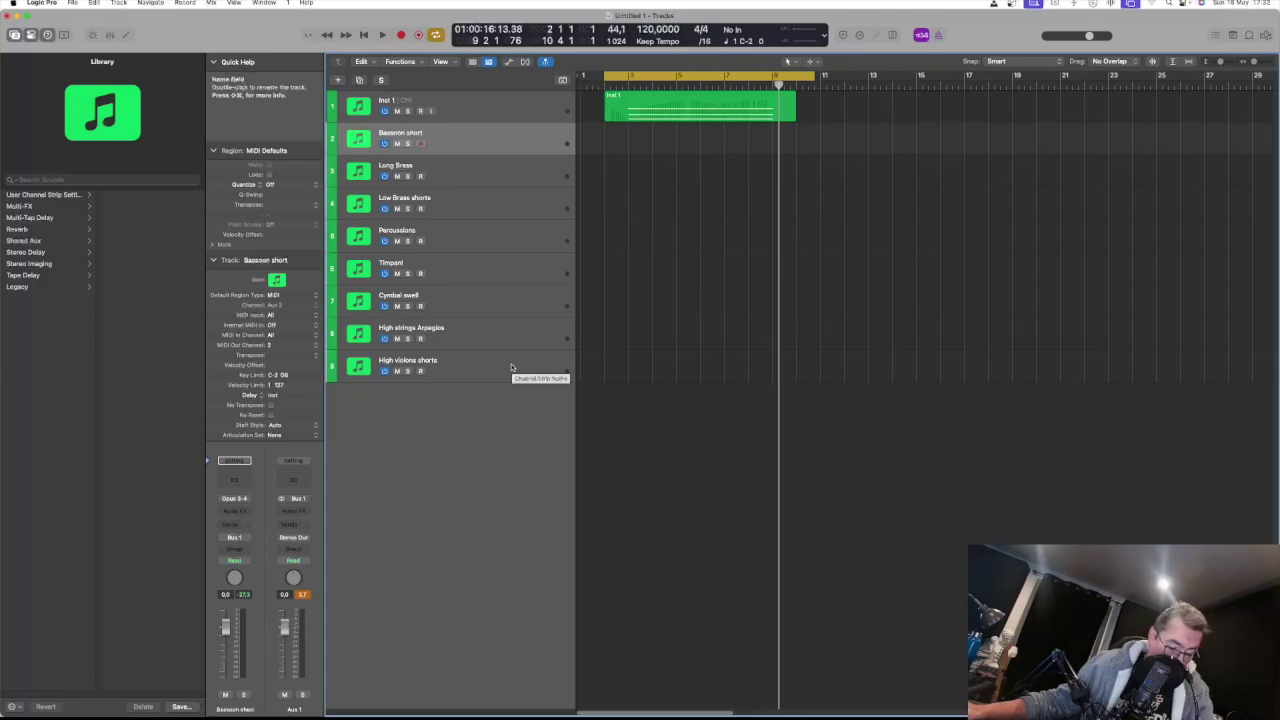
key(x)
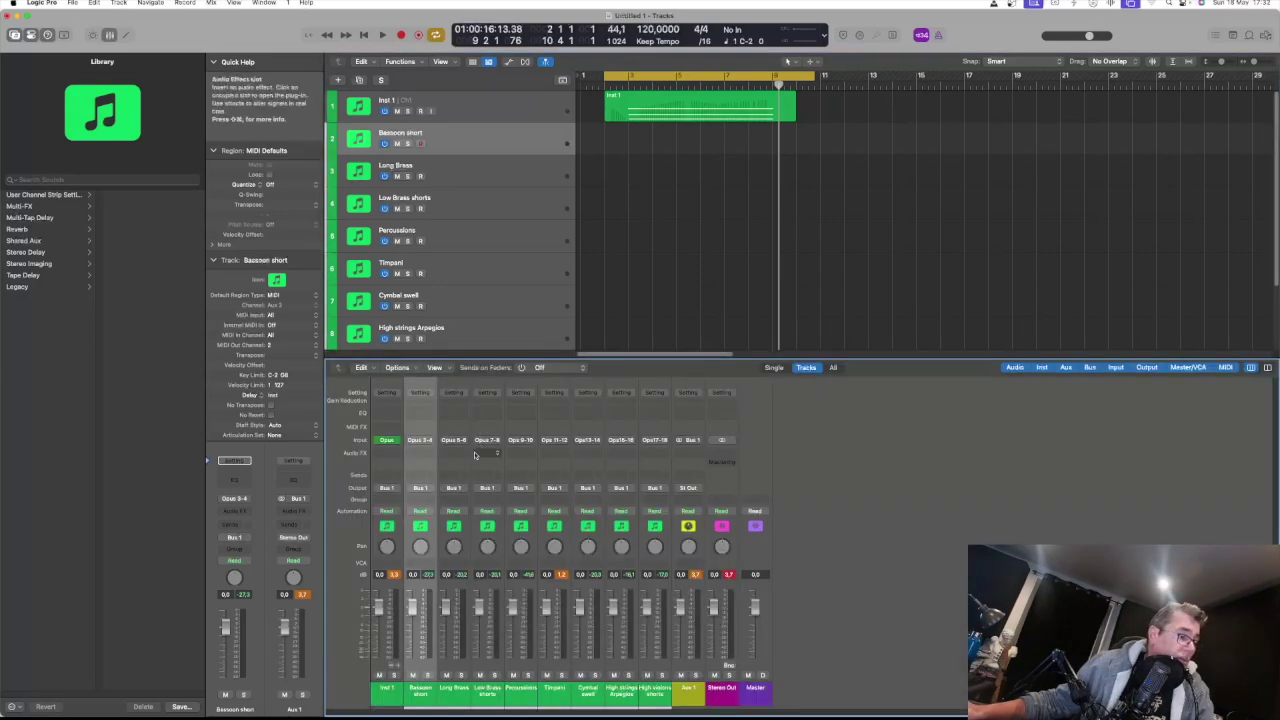
Route the Bassoon short through High violins shorts channels to ascending buses starting at Bus 1
shift+click(657, 694)
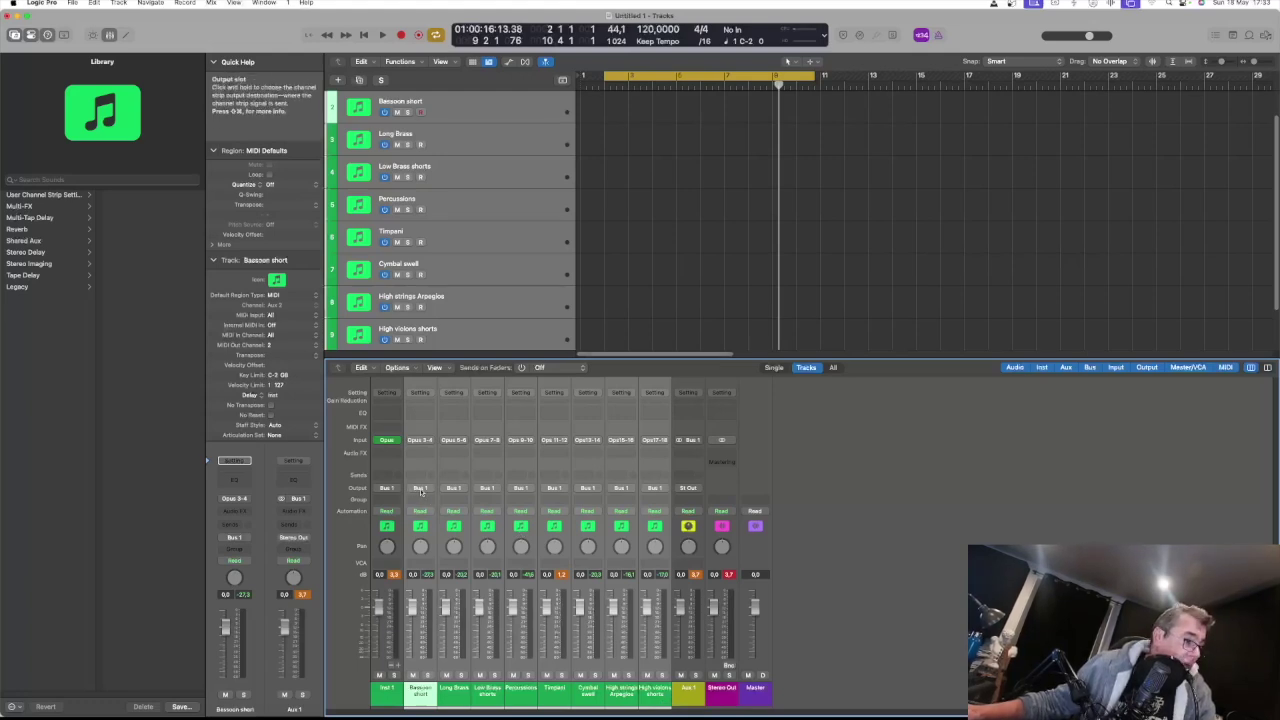
click(421, 489)
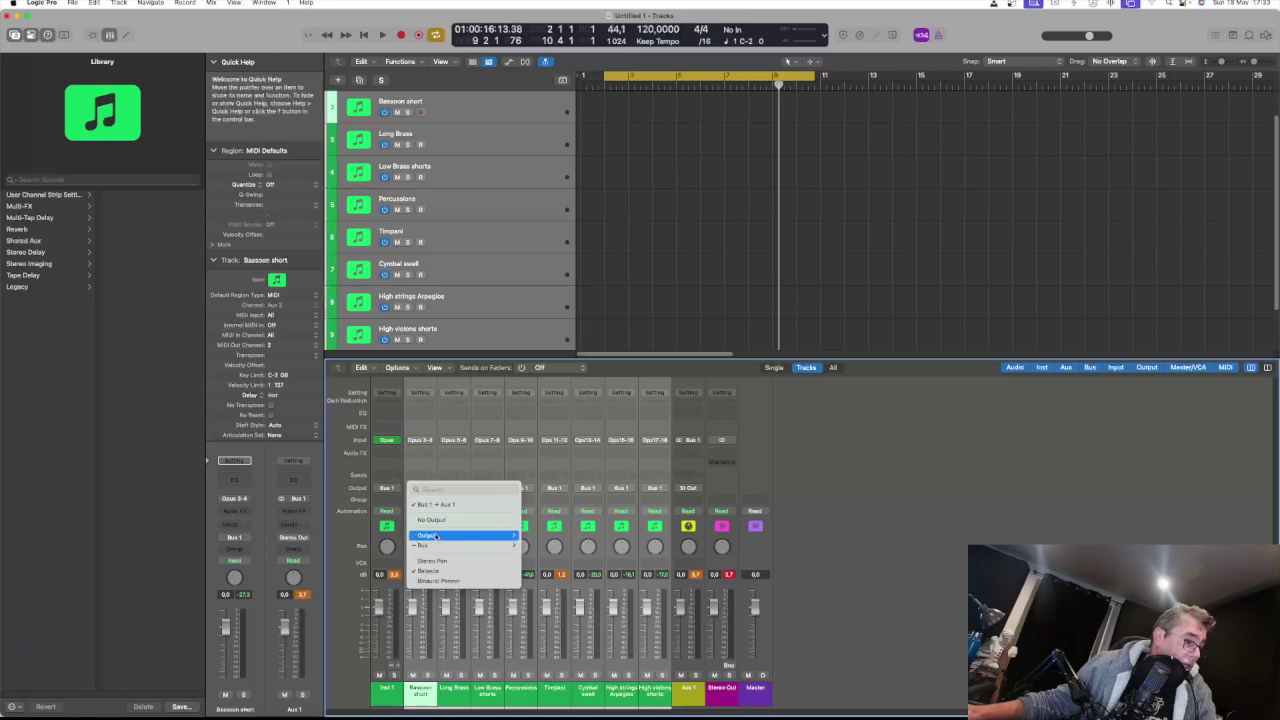
mouse_move(428, 545)
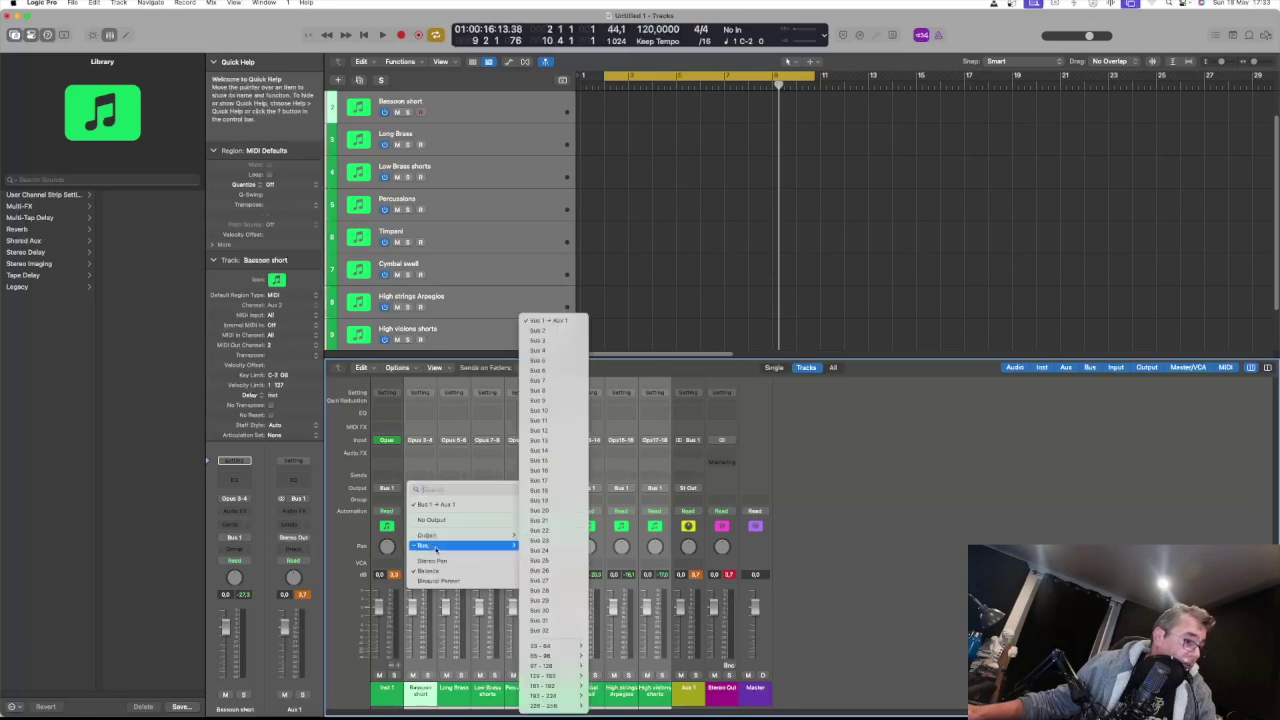
click(563, 321)
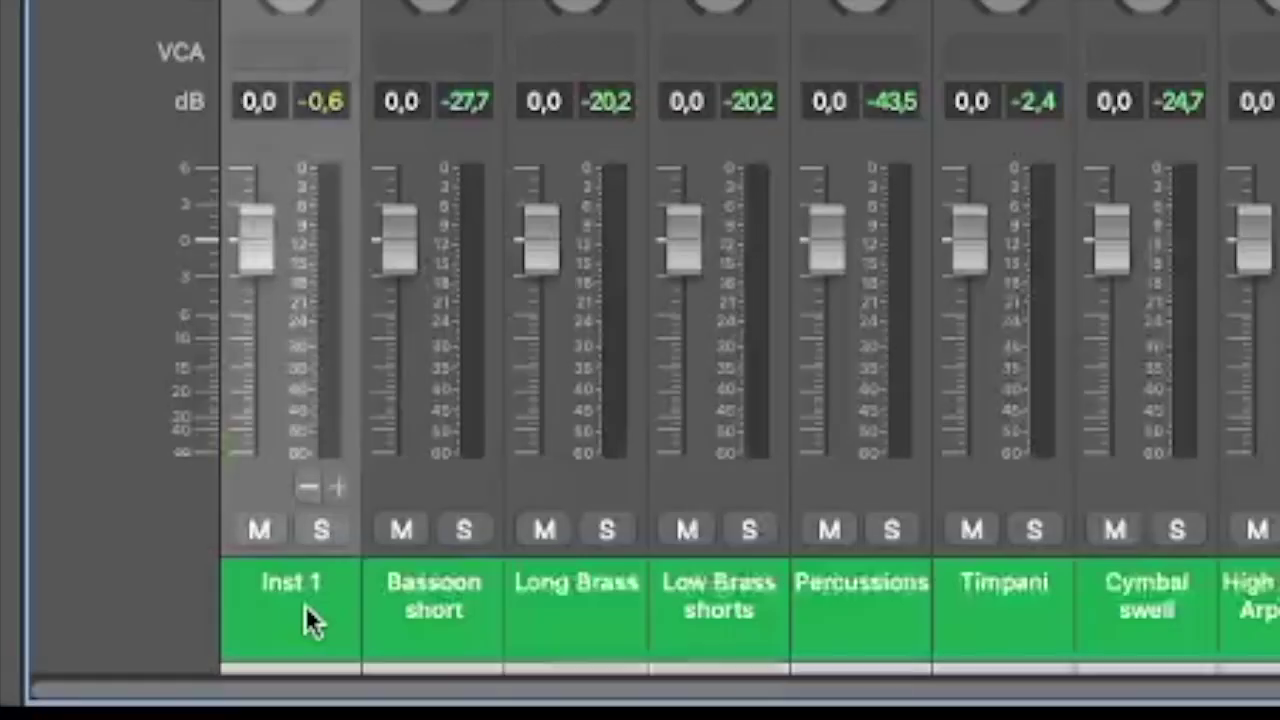
Rename the Inst 1 channel to 'all together'
double_click(305, 605)
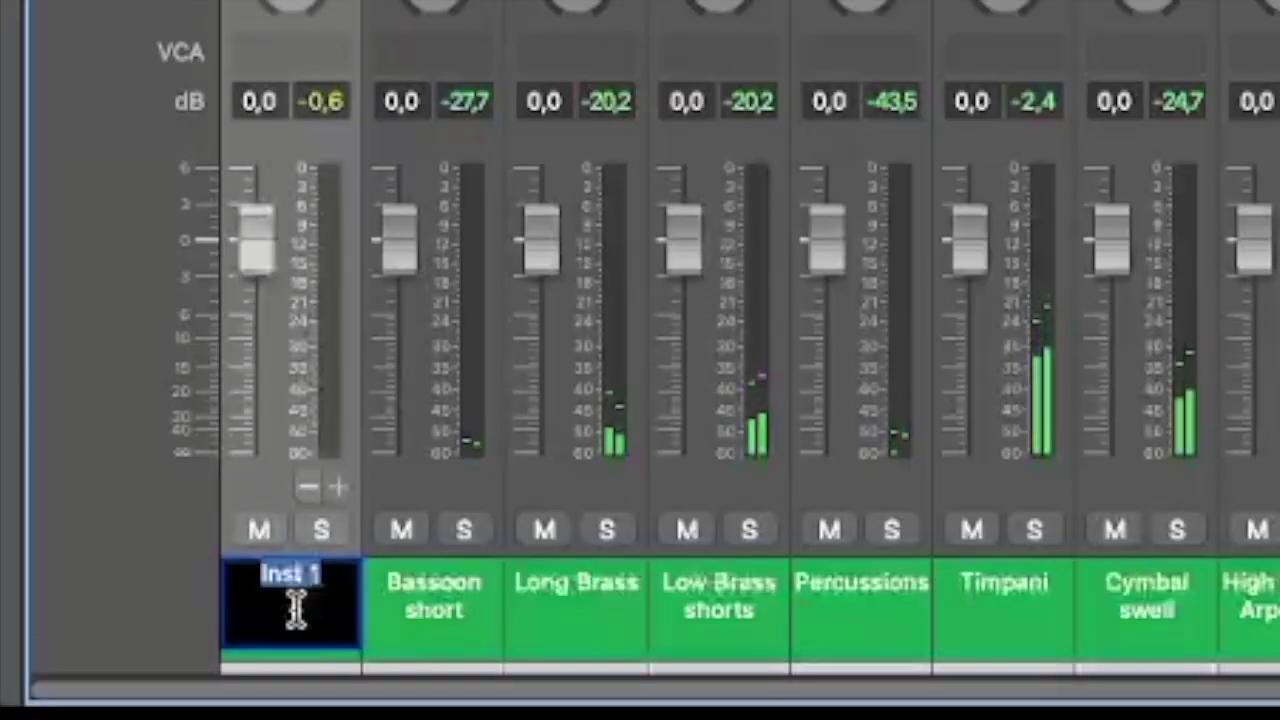
text(all toge)
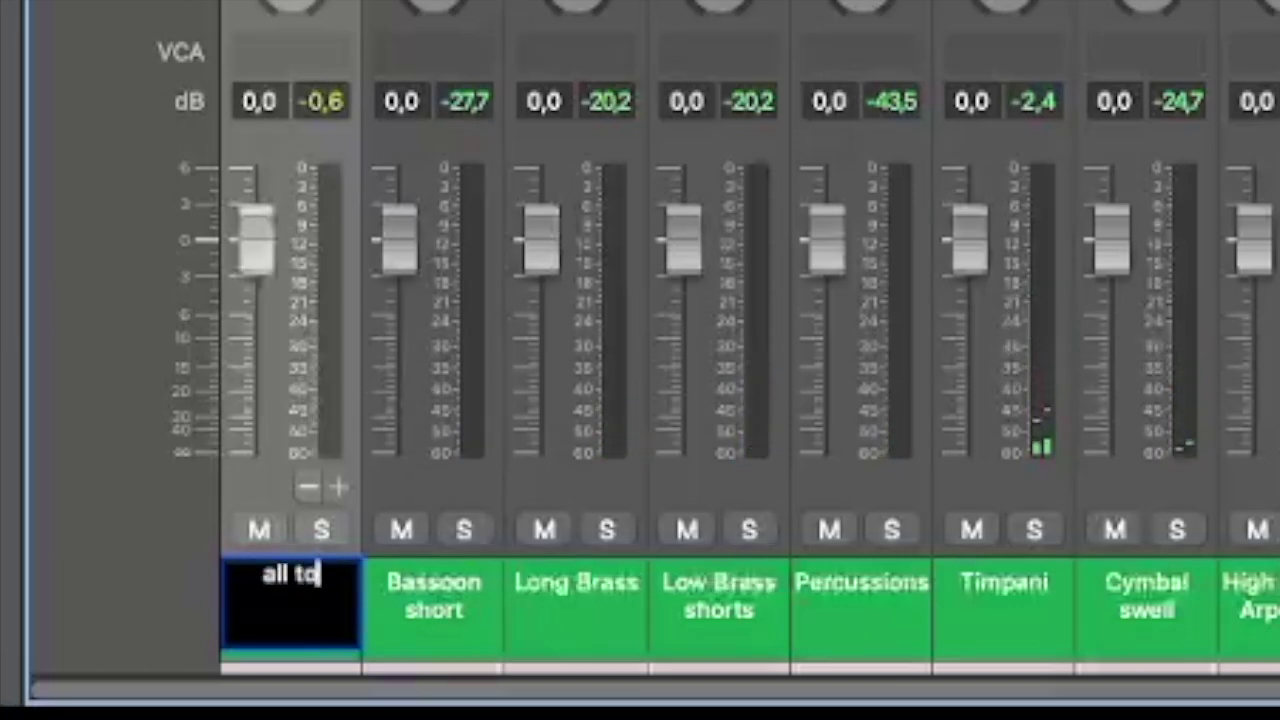
text(ther)
key(Return)
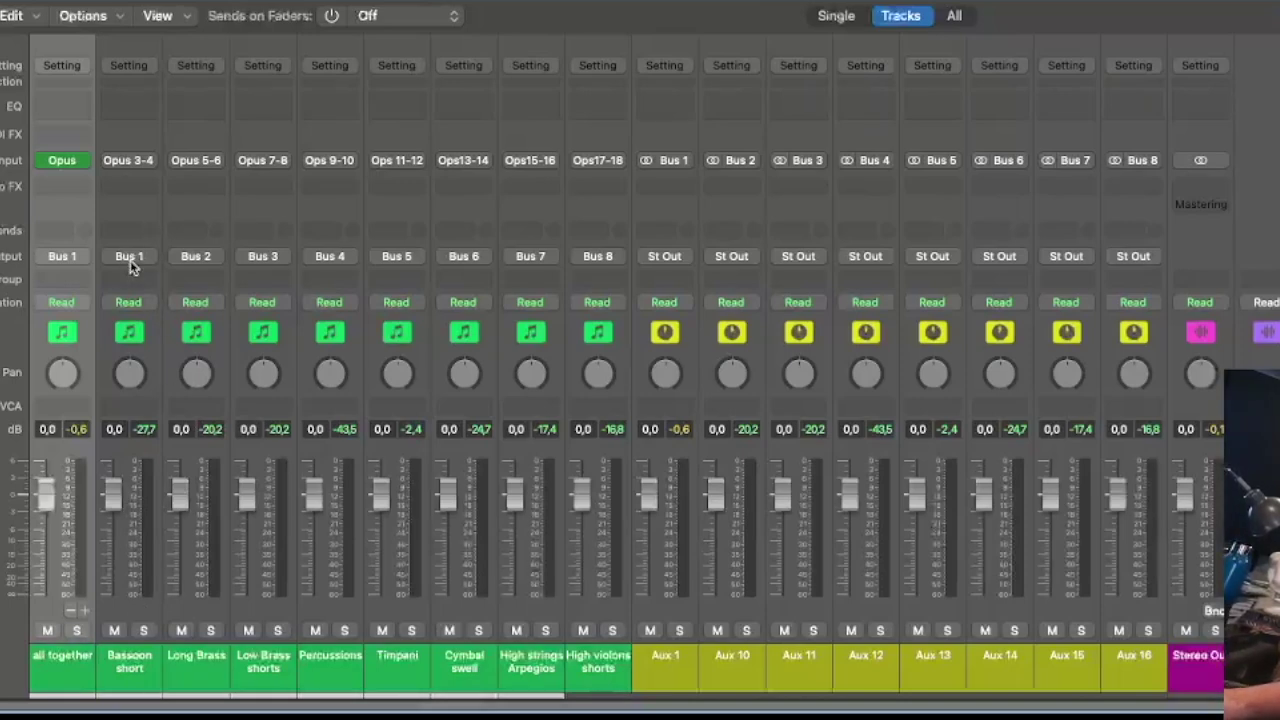
Reroute Bassoon short to Bus 2 so later channels follow on ascending buses
click(133, 672)
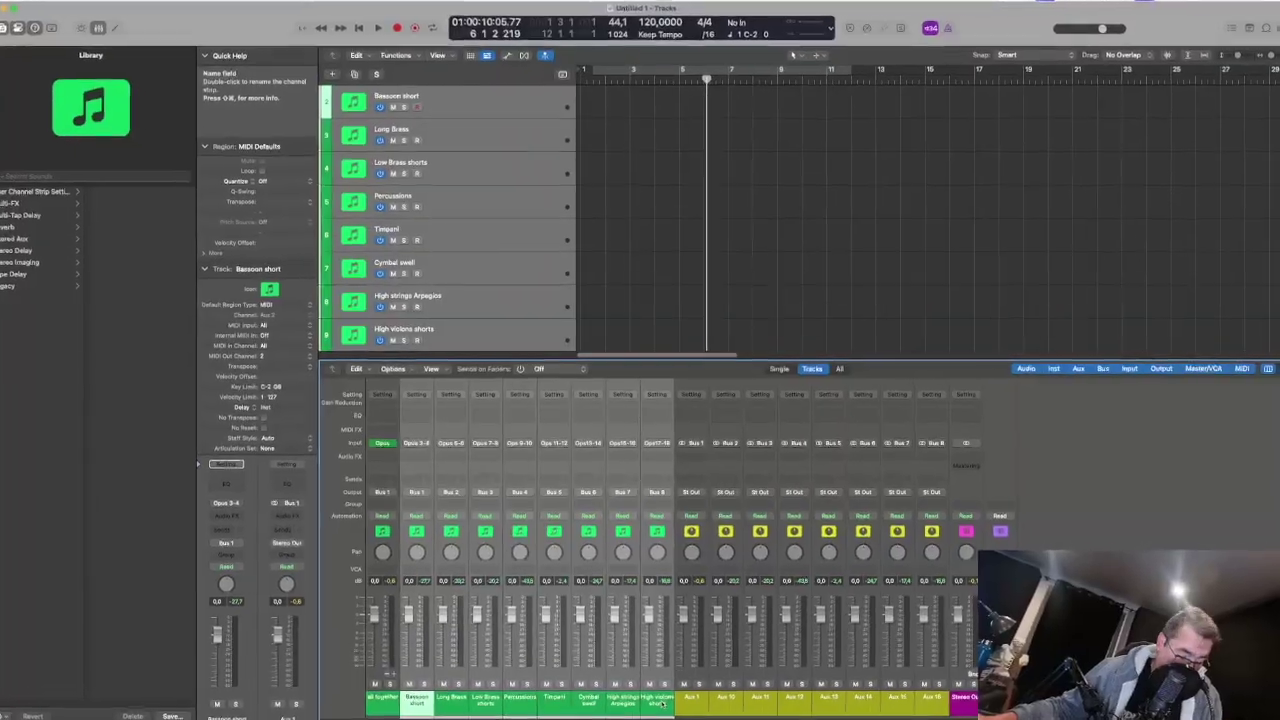
click(402, 508)
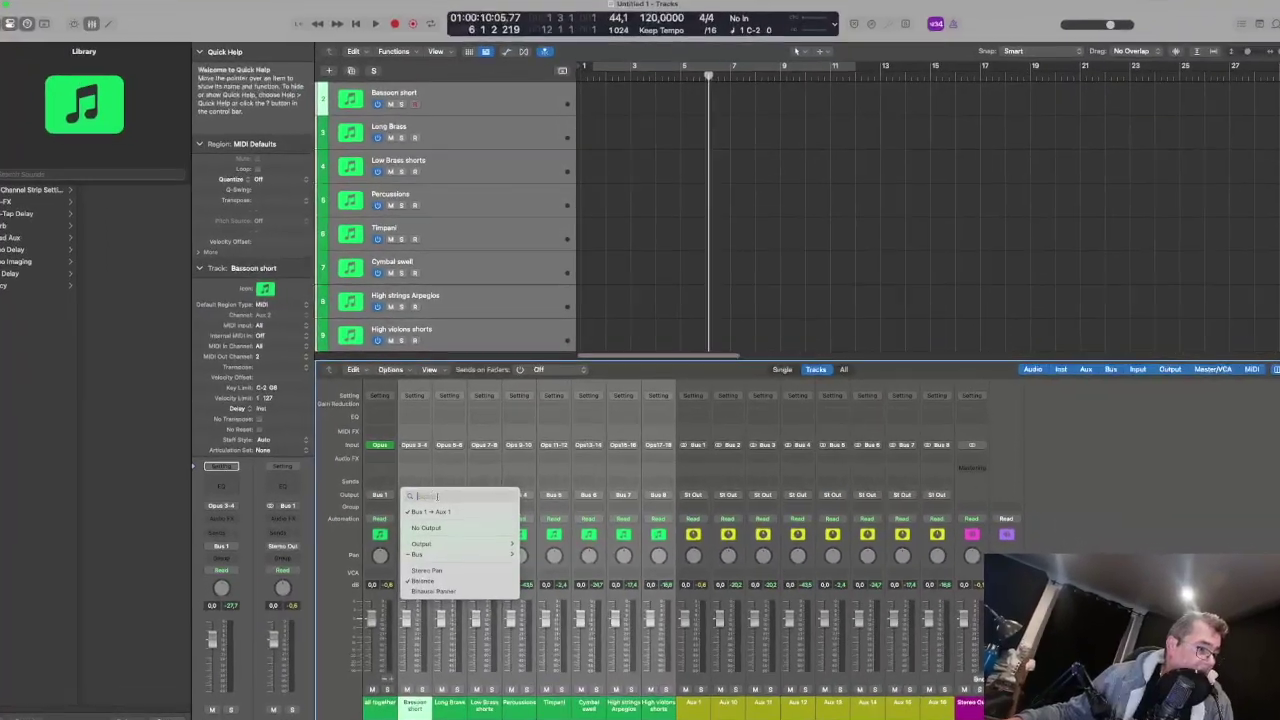
mouse_move(424, 554)
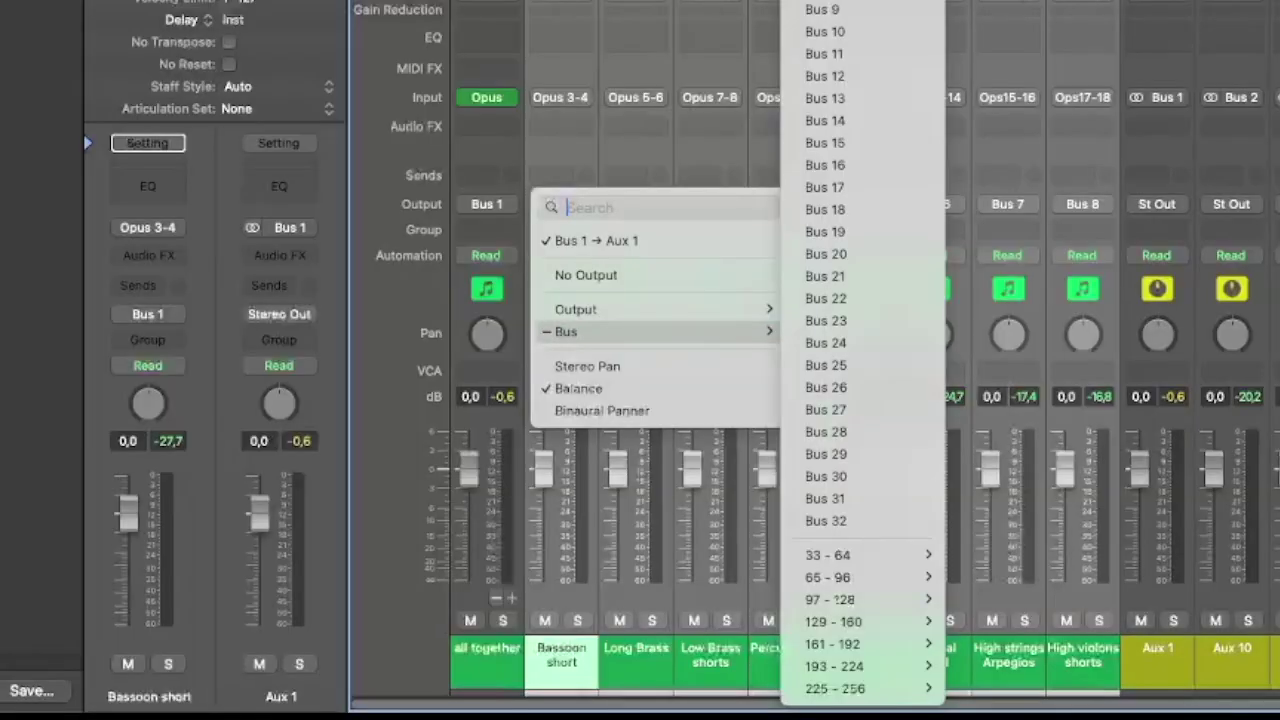
click(825, 12)
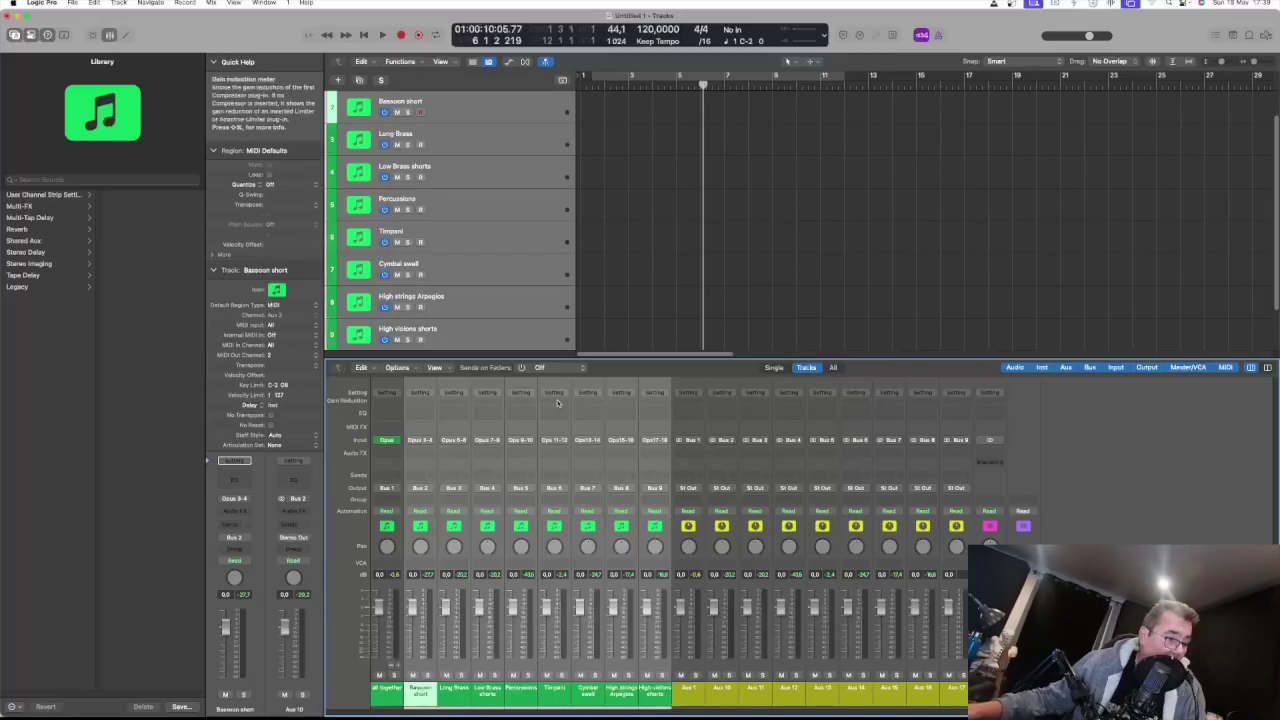
Hide the mixer, turn on cycle playback, and select the all together and Bassoon short tracks
key(x)
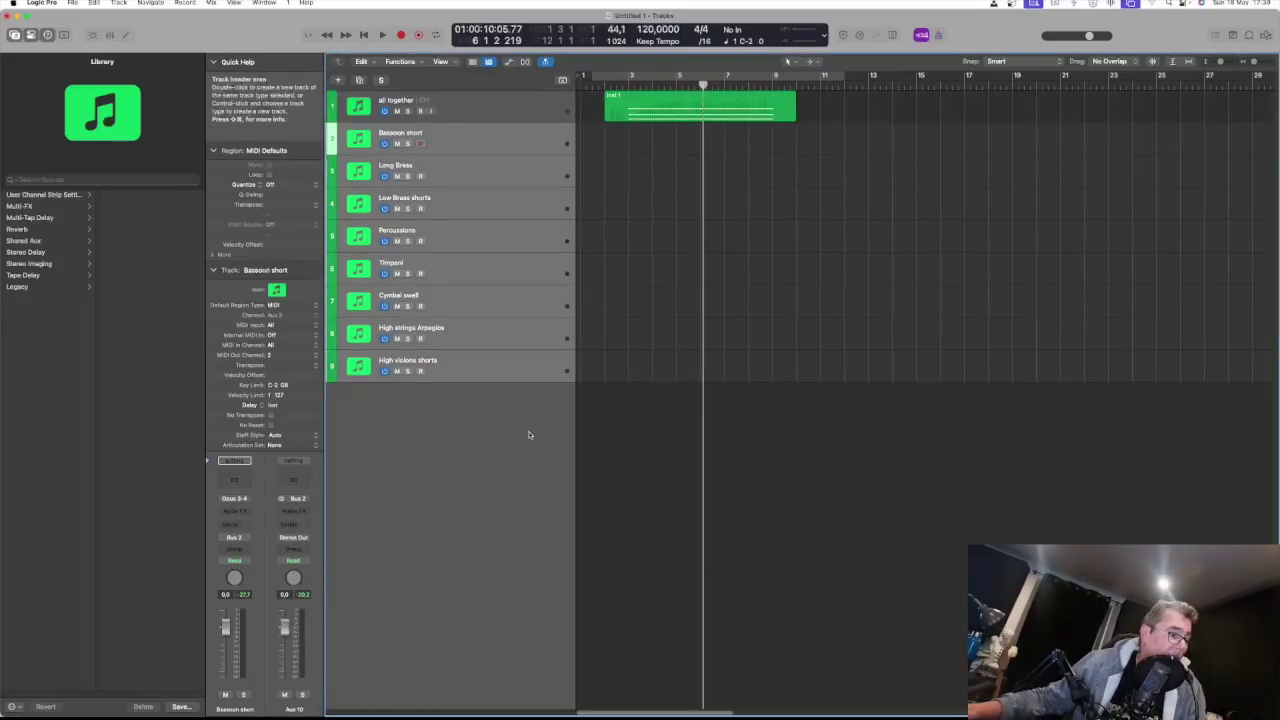
key(c)
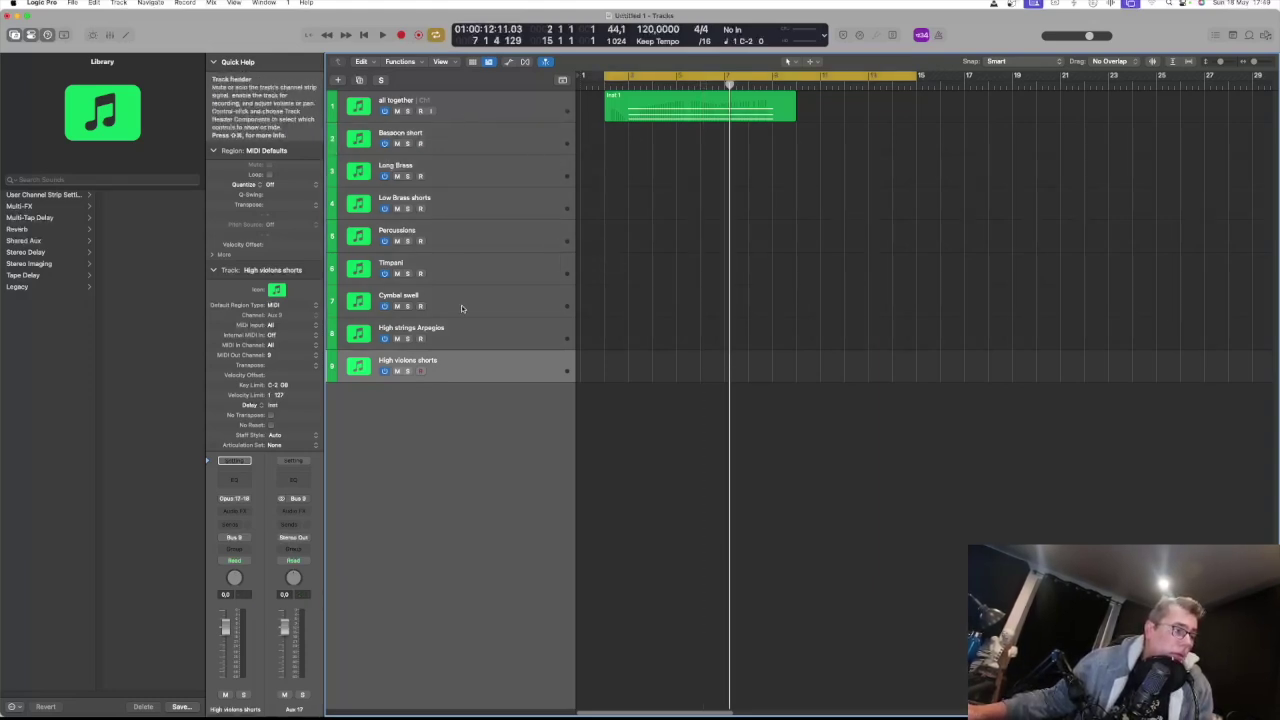
click(482, 109)
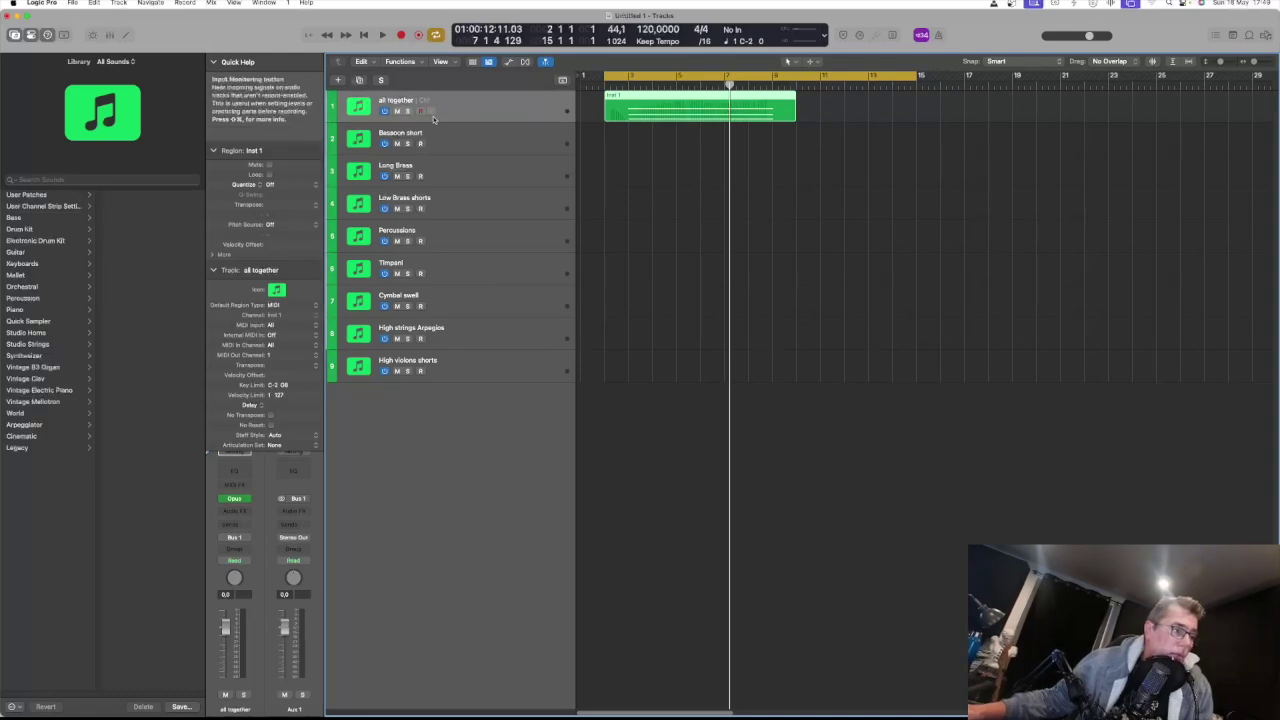
click(456, 136)
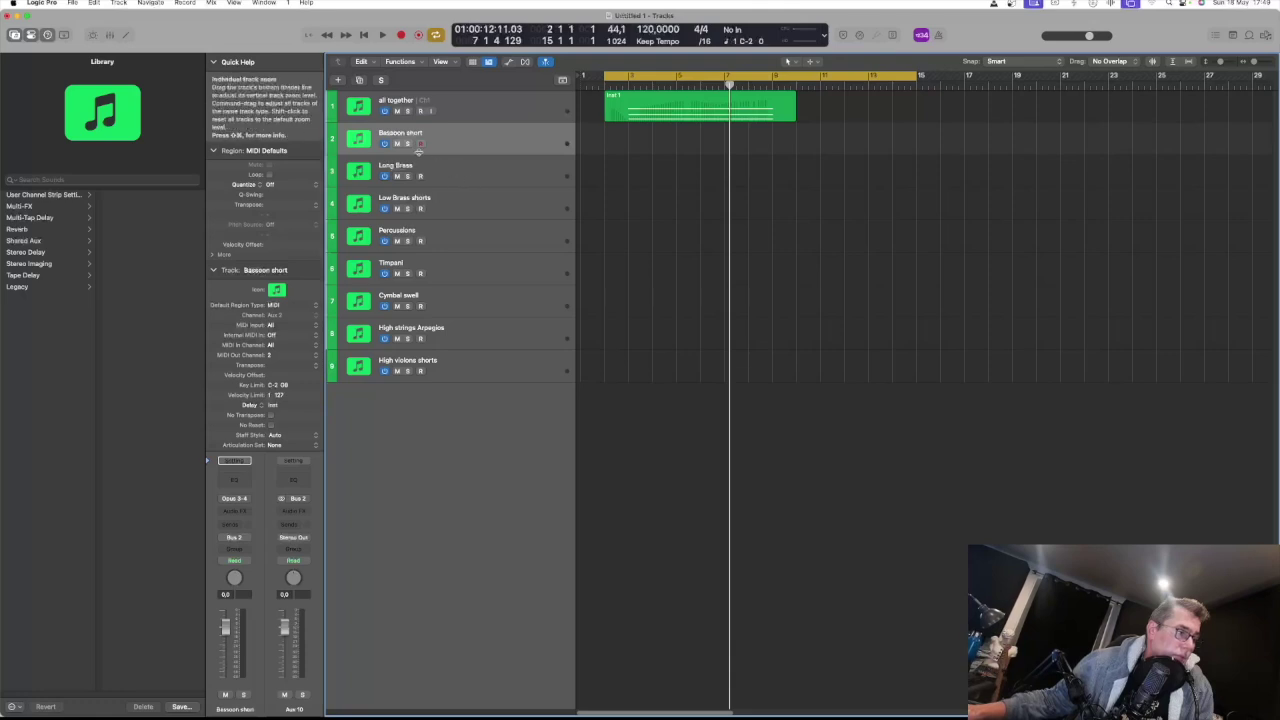
Solo the eight instrument tracks from Bassoon short to High violins shorts
click(448, 168)
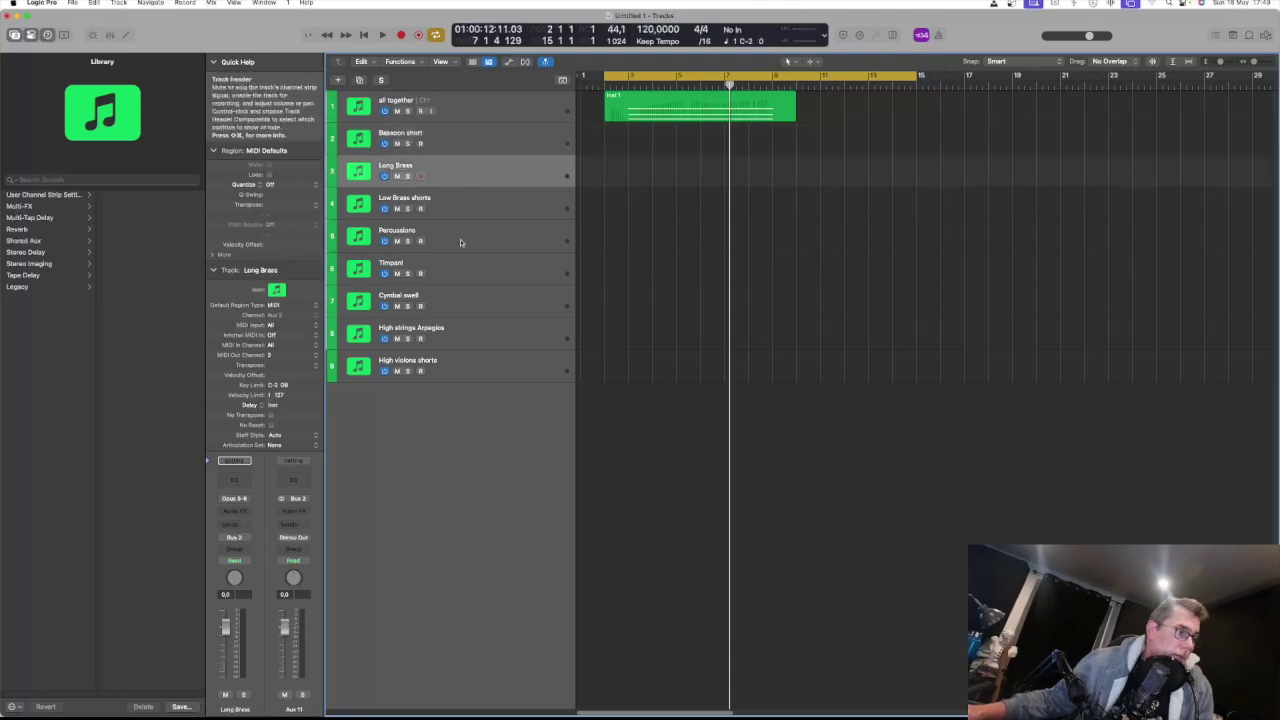
click(503, 360)
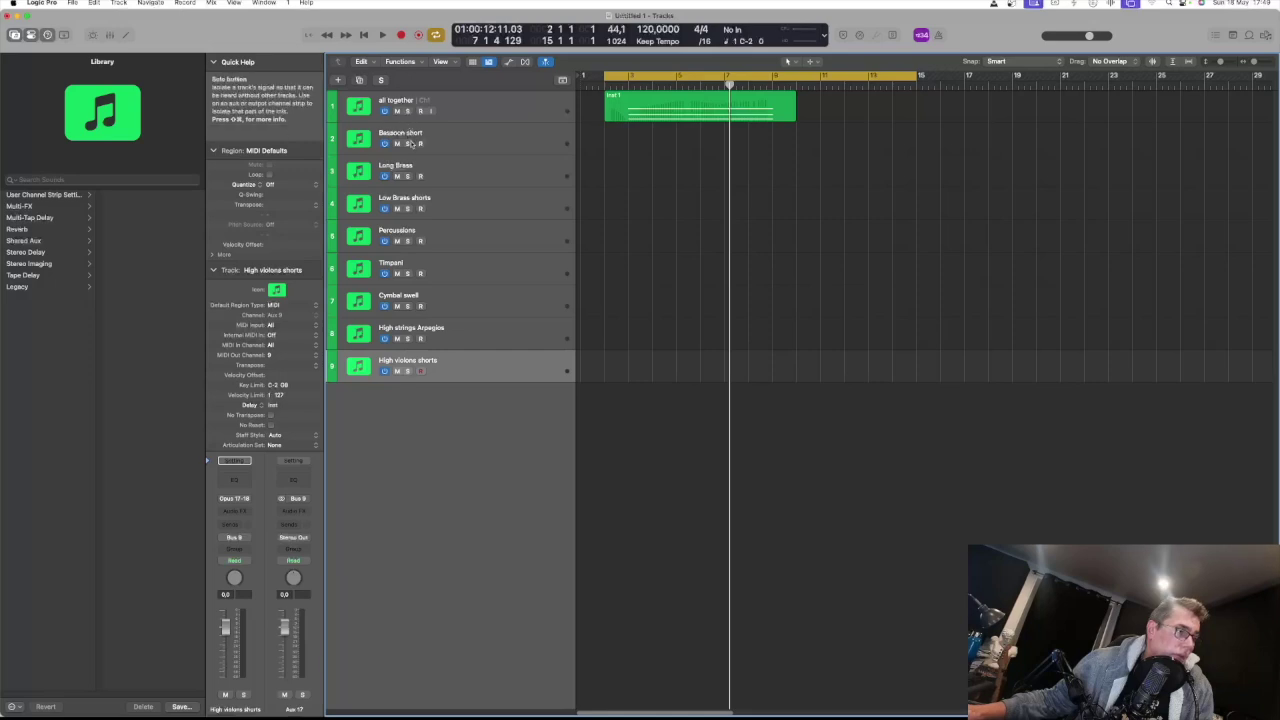
drag(408, 147, 408, 375)
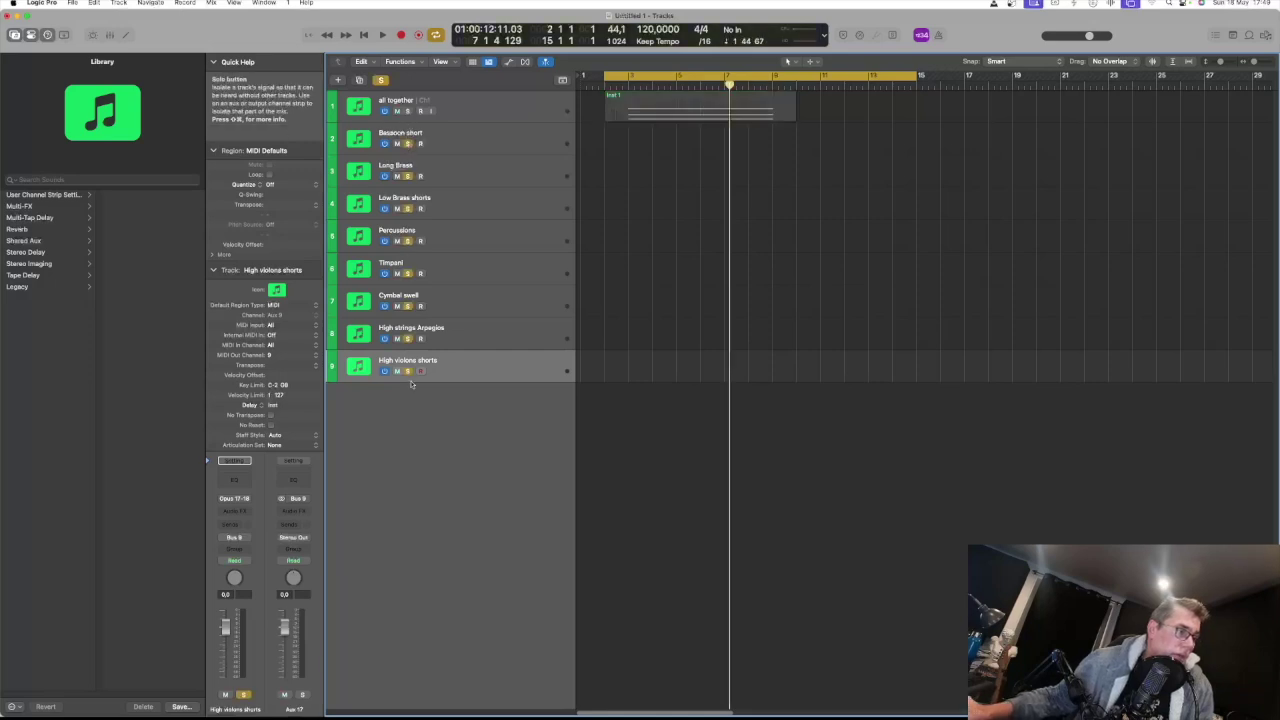
Play and stop the soloed cycle range, clear all solos, and begin creating new tracks
key(space)
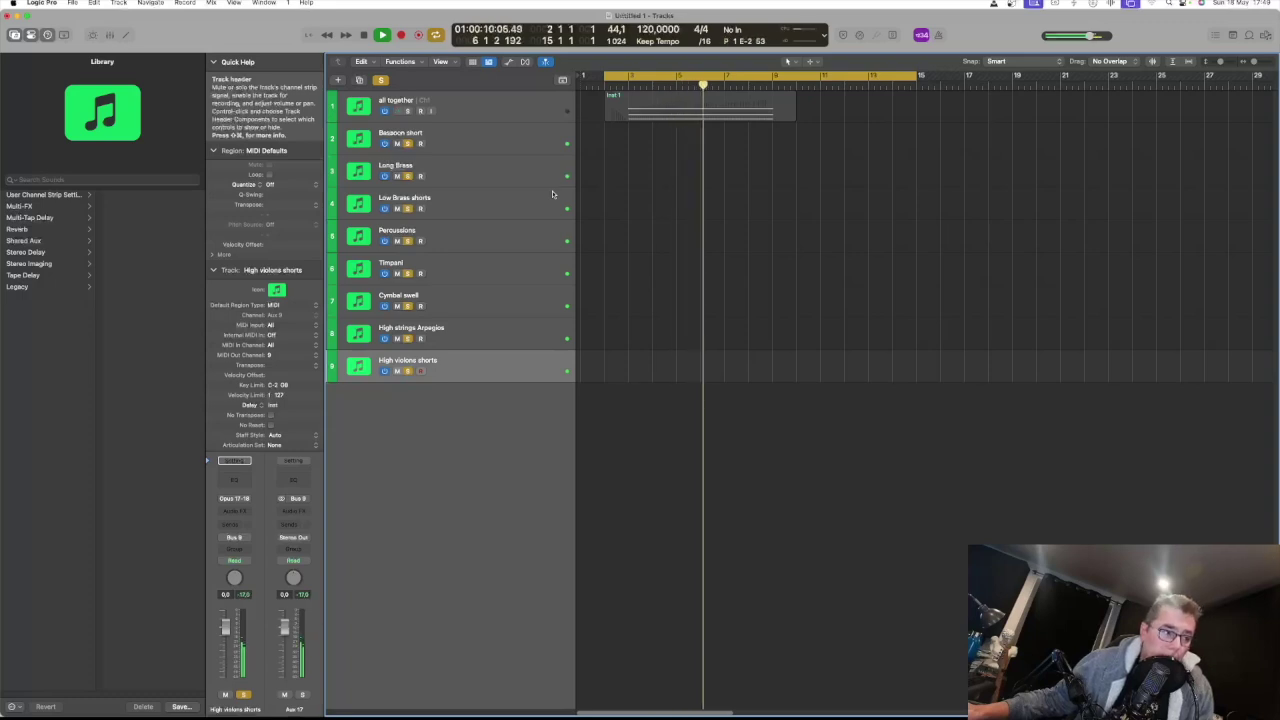
key(space)
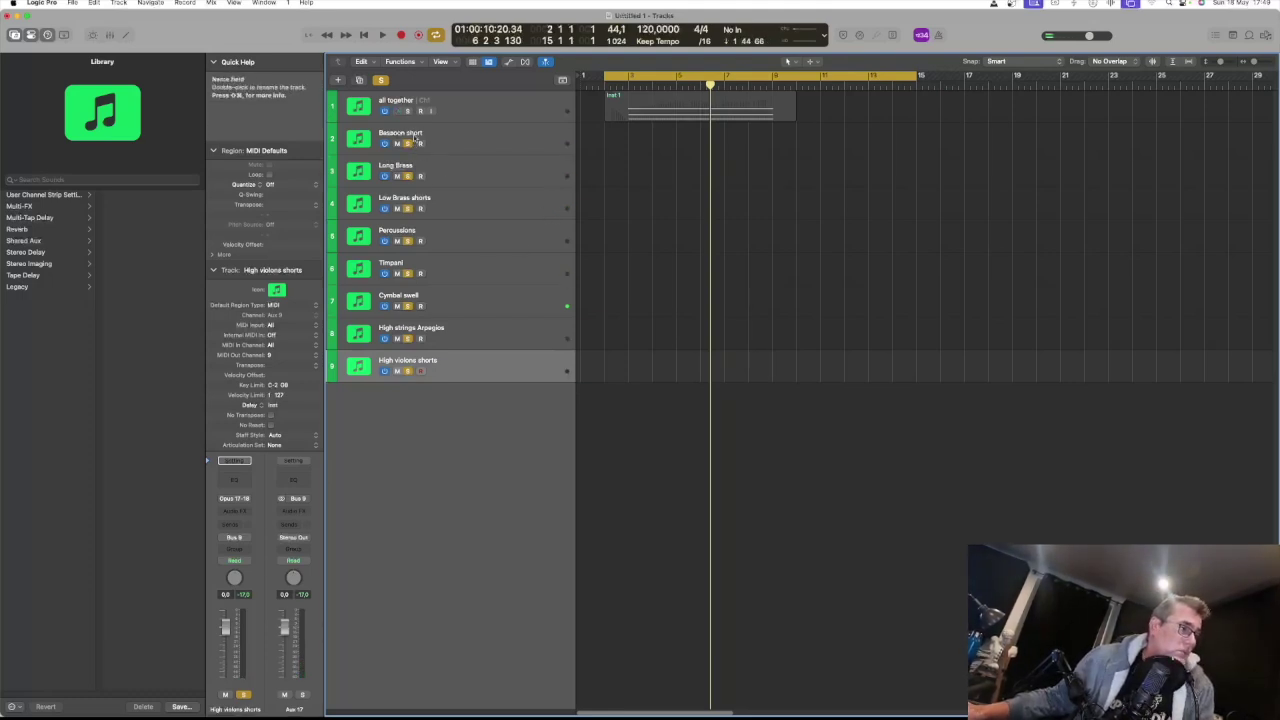
click(381, 81)
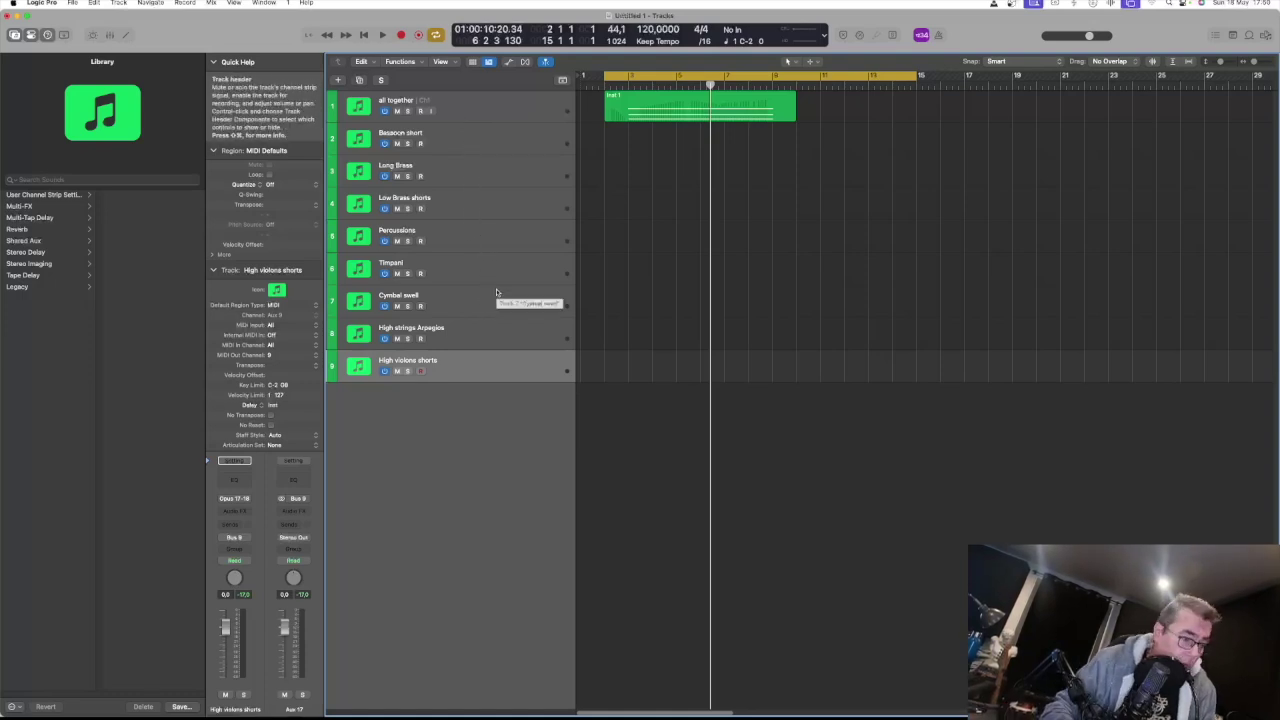
key(alt+super+n)
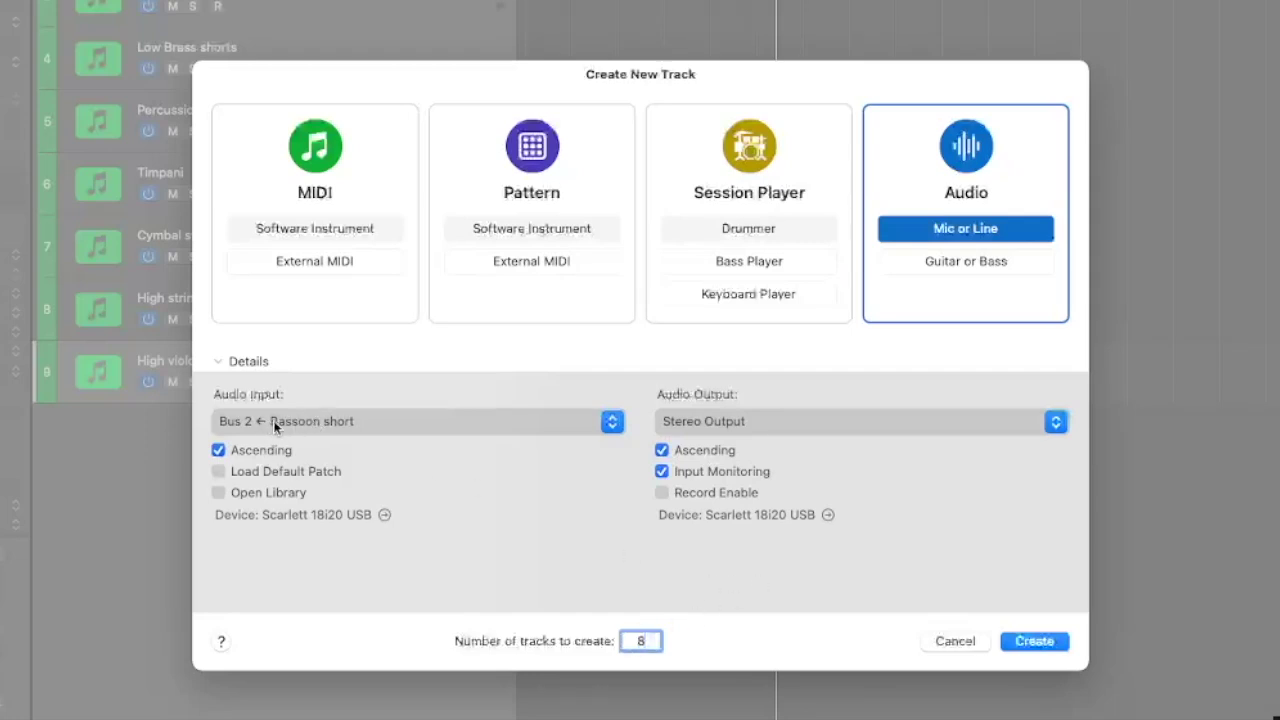
Create 8 audio tracks with inputs ascending from Bus 2
click(1041, 644)
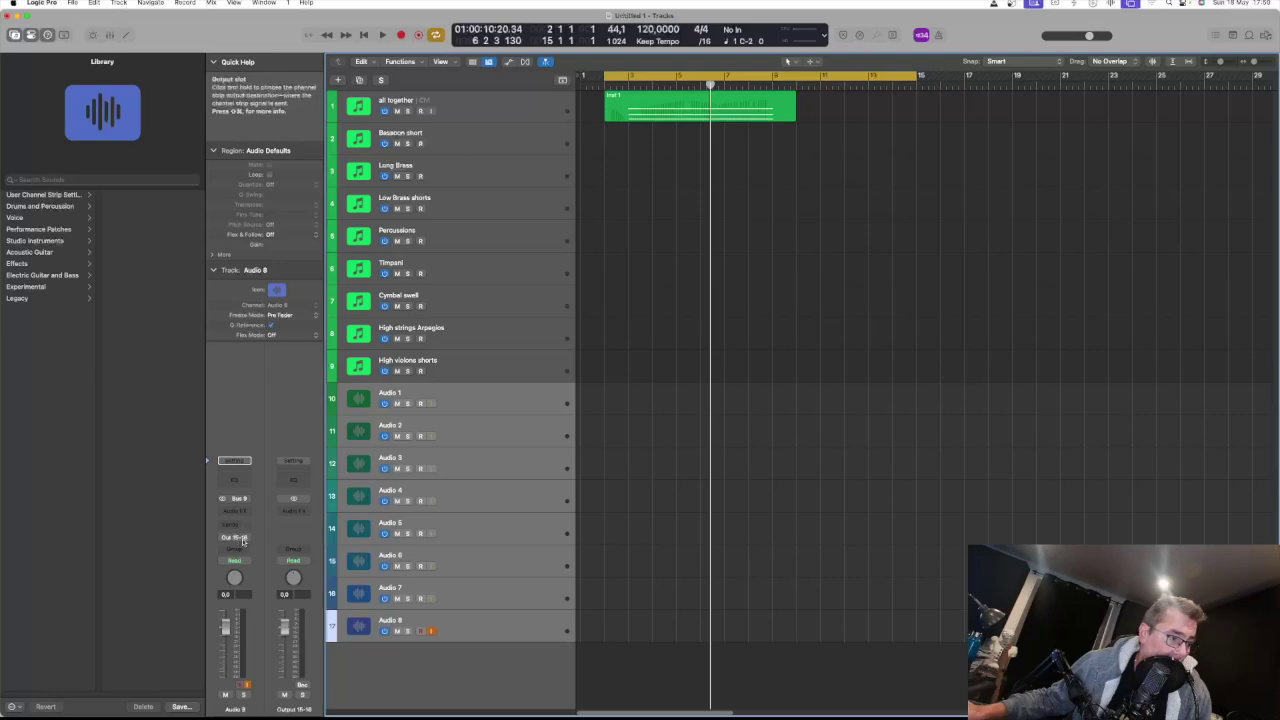
Set the Audio 8 track's output to Stereo Output
click(236, 538)
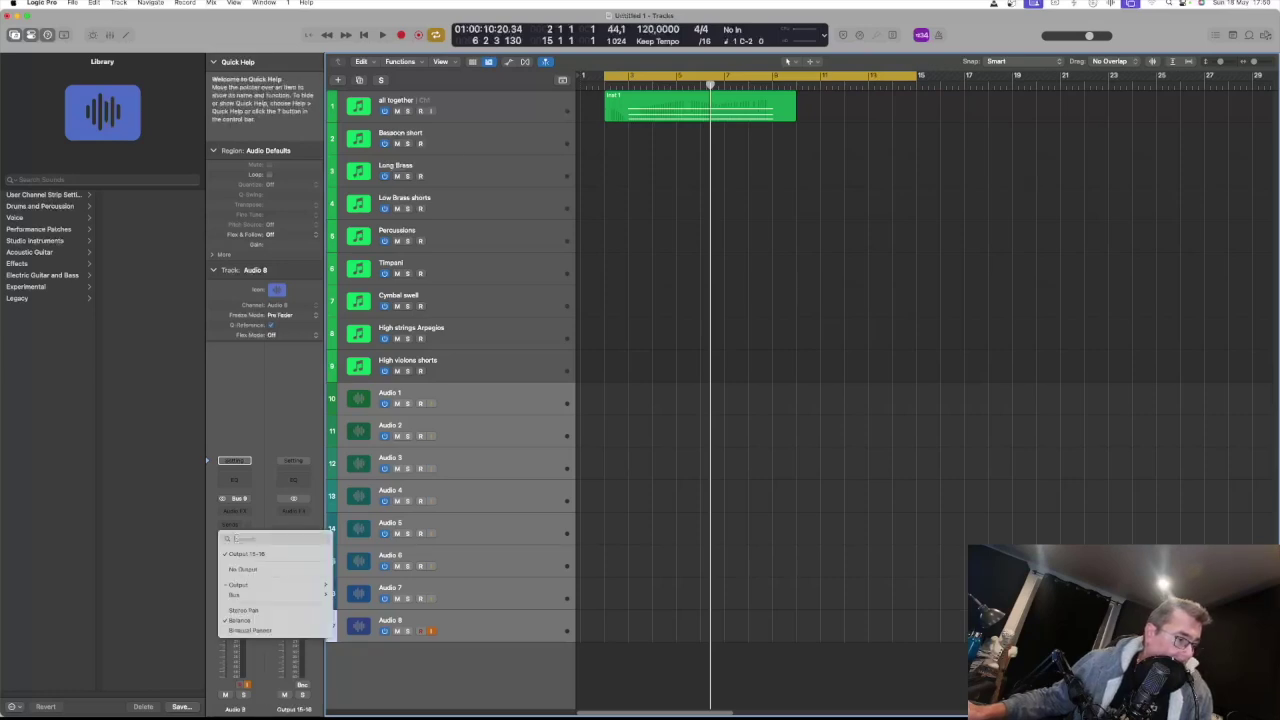
mouse_move(247, 586)
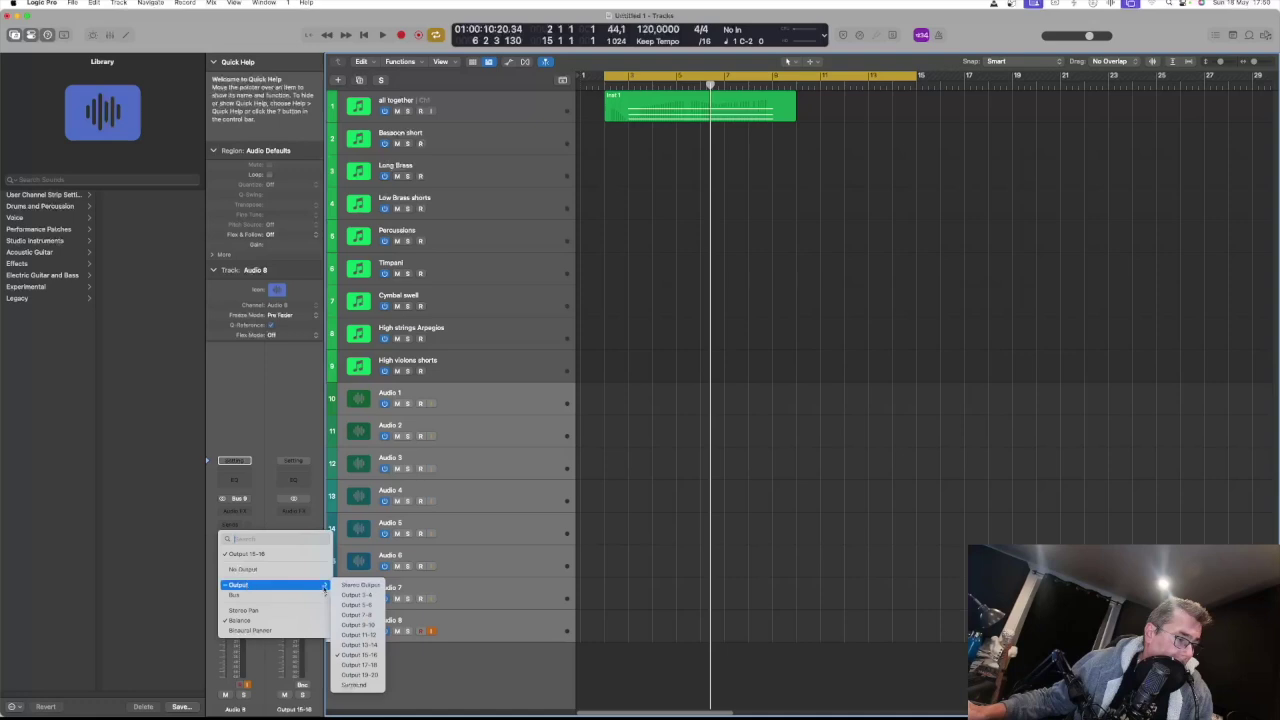
click(360, 585)
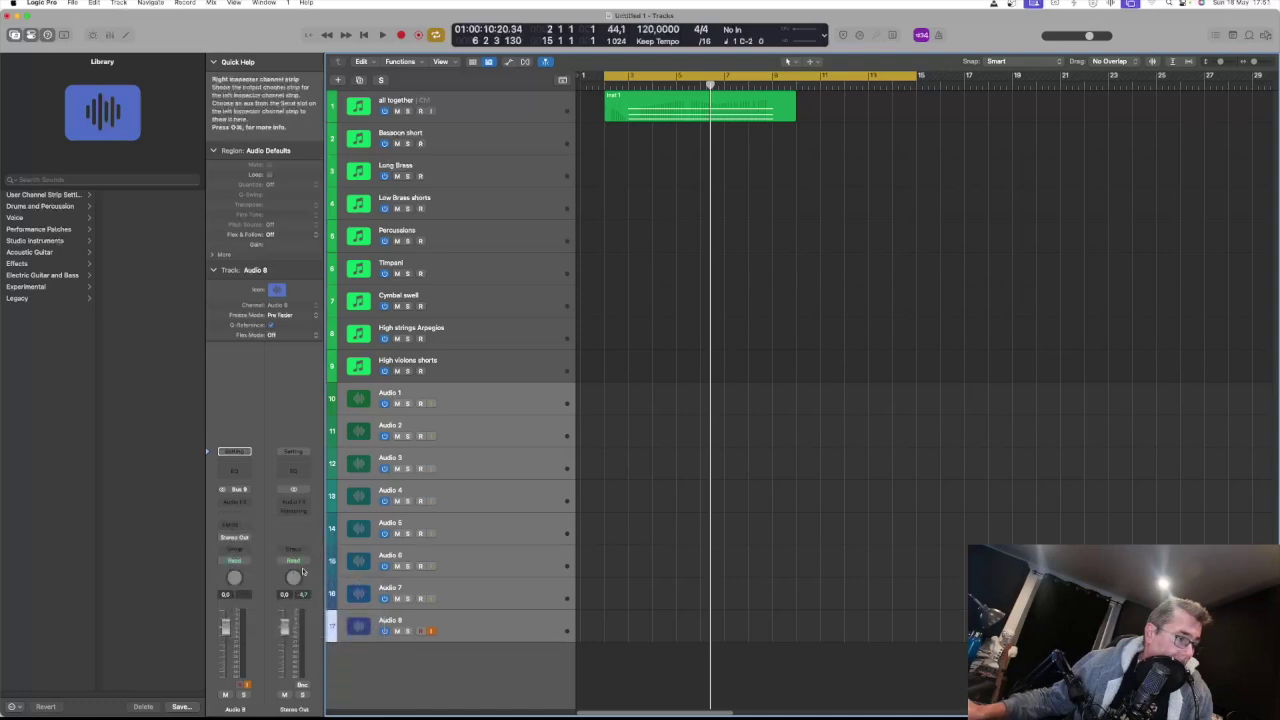
Check audio tracks Audio 2 through Audio 8 in turn, ending on Audio 1 for renaming
click(483, 428)
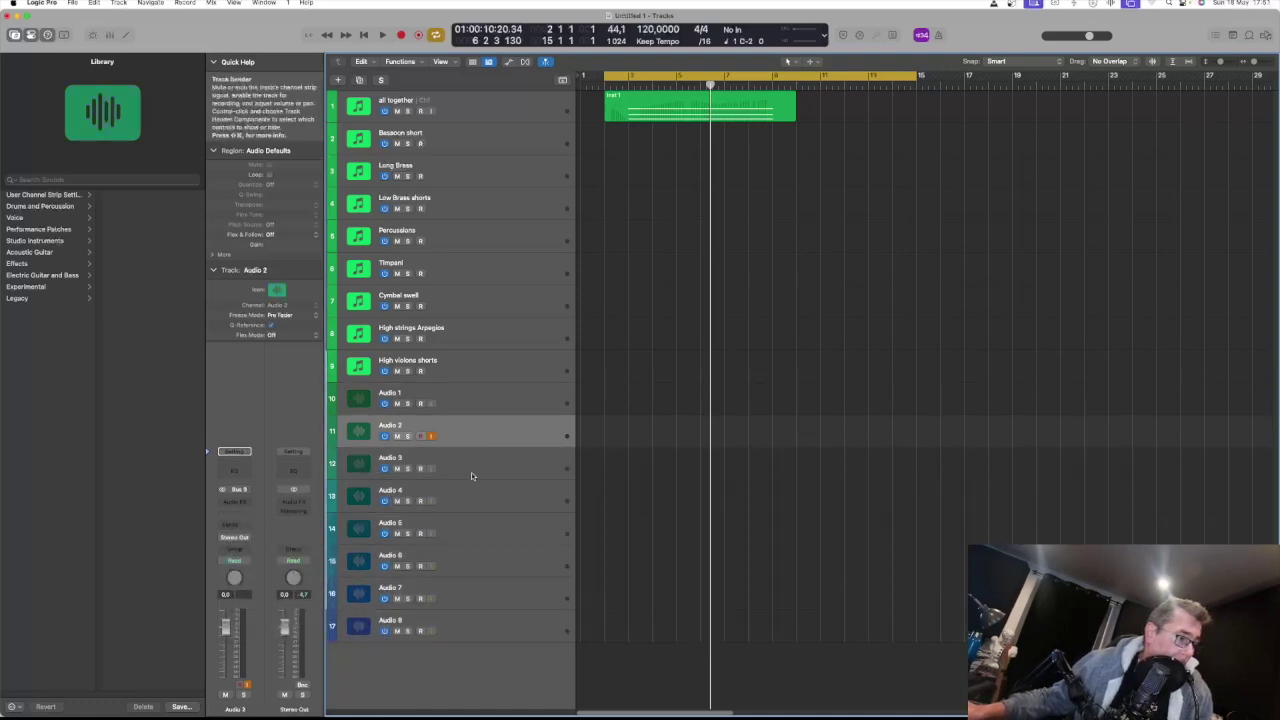
click(471, 470)
click(479, 499)
click(480, 522)
click(482, 556)
click(484, 590)
click(485, 623)
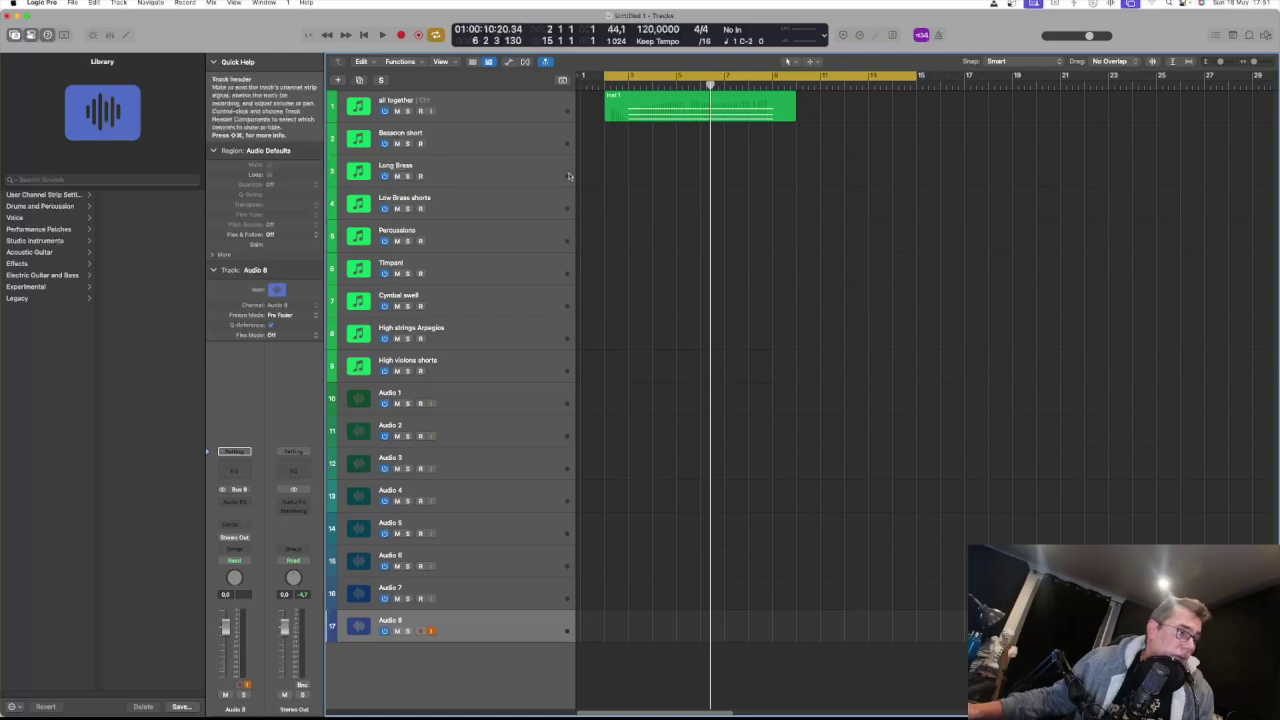
click(474, 404)
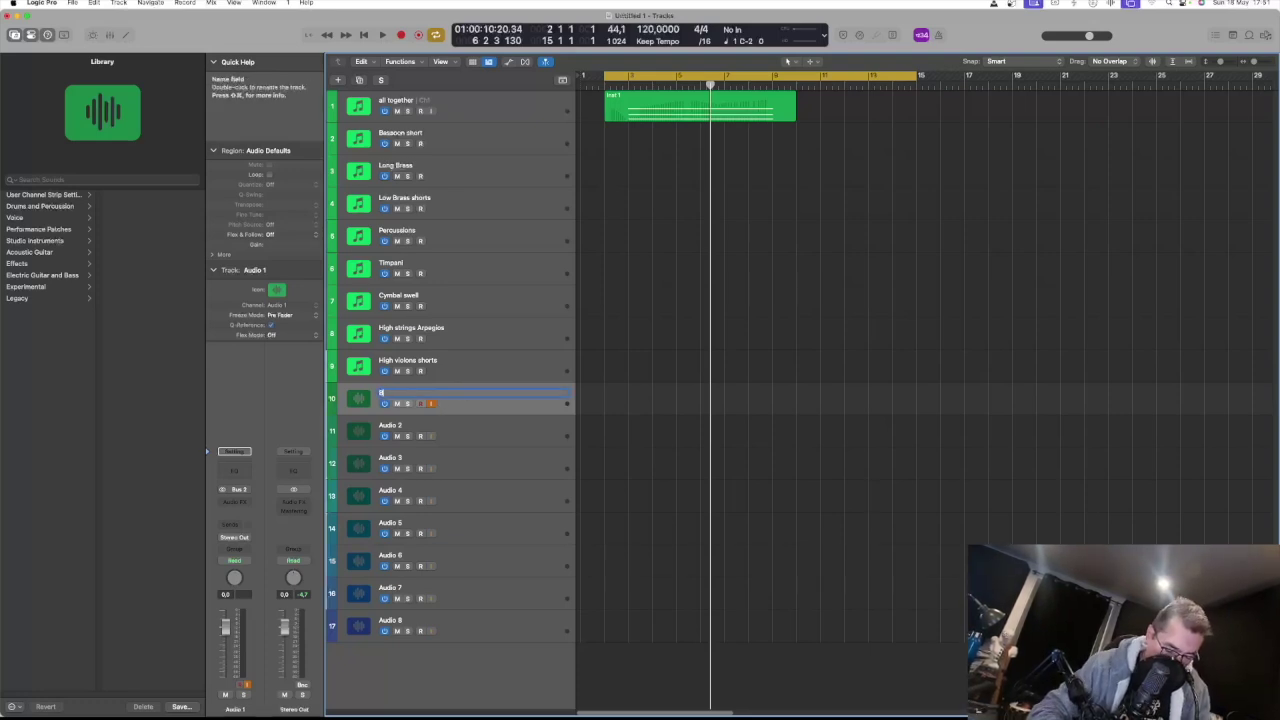
Name tracks 10–12 Bassoon, Long Brass and Low Brass, and begin typing track 13's name
key(Return)
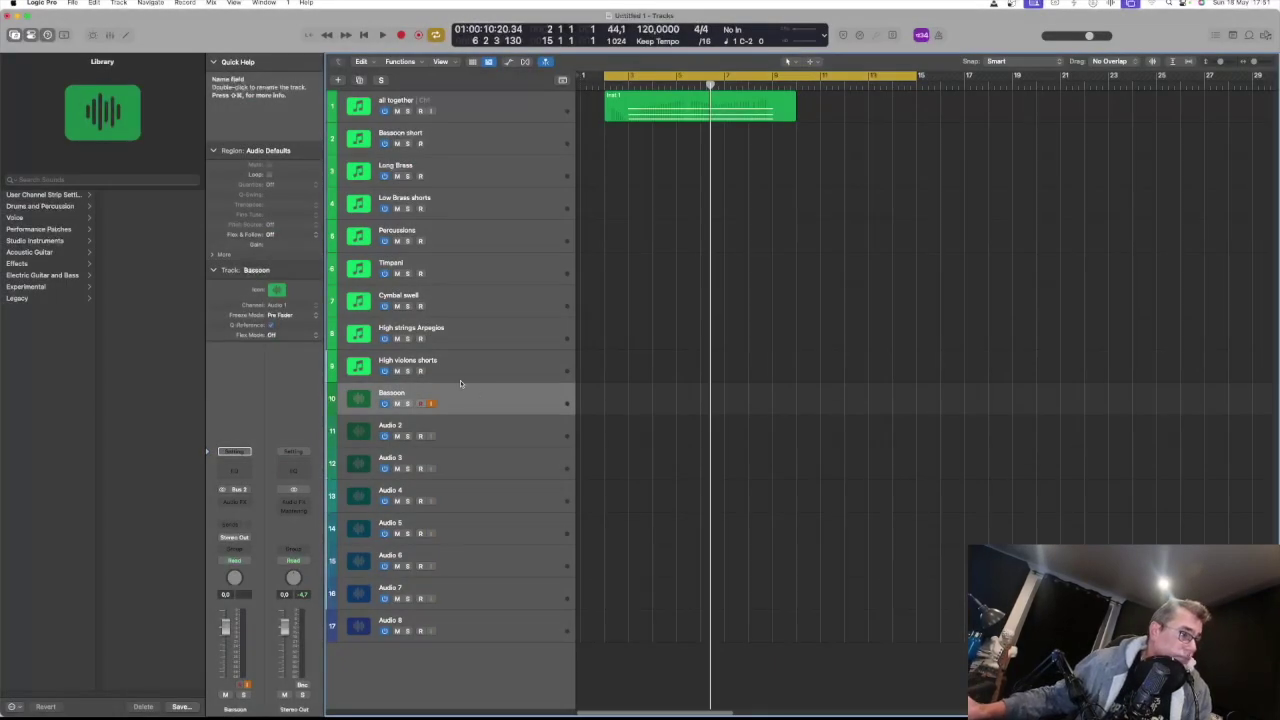
click(472, 435)
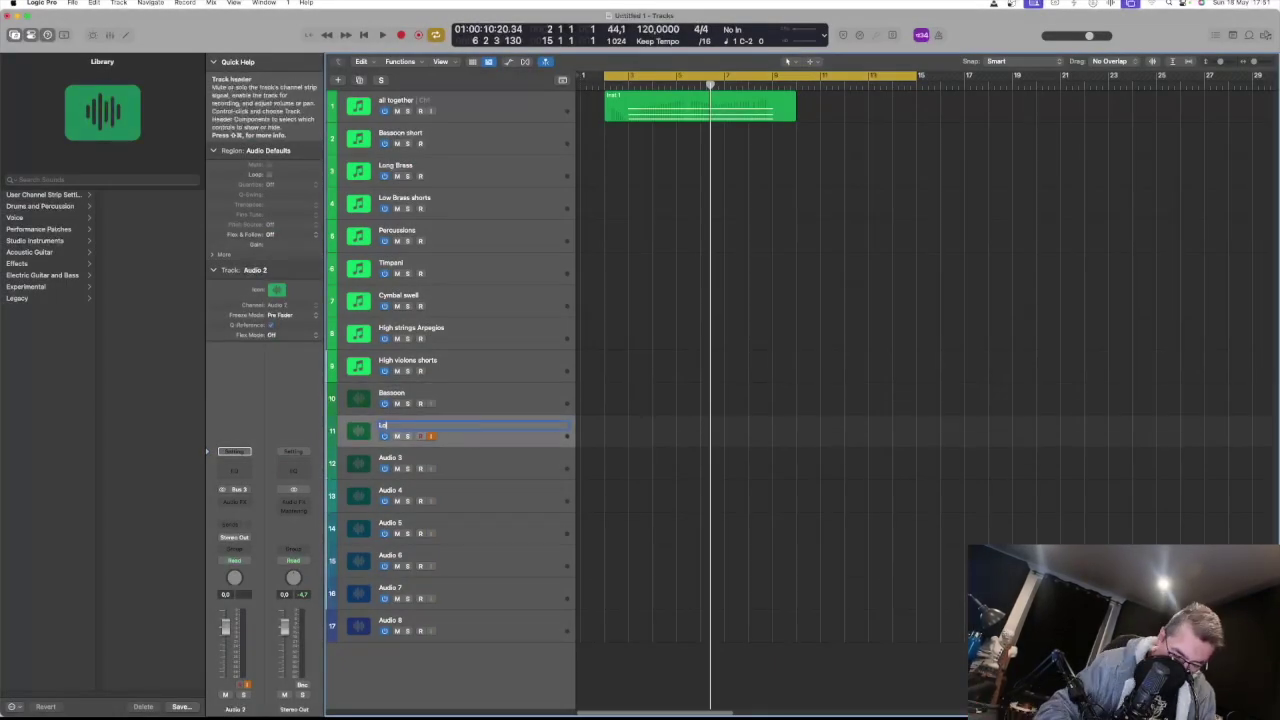
key(Tab)
text(Low Brass)
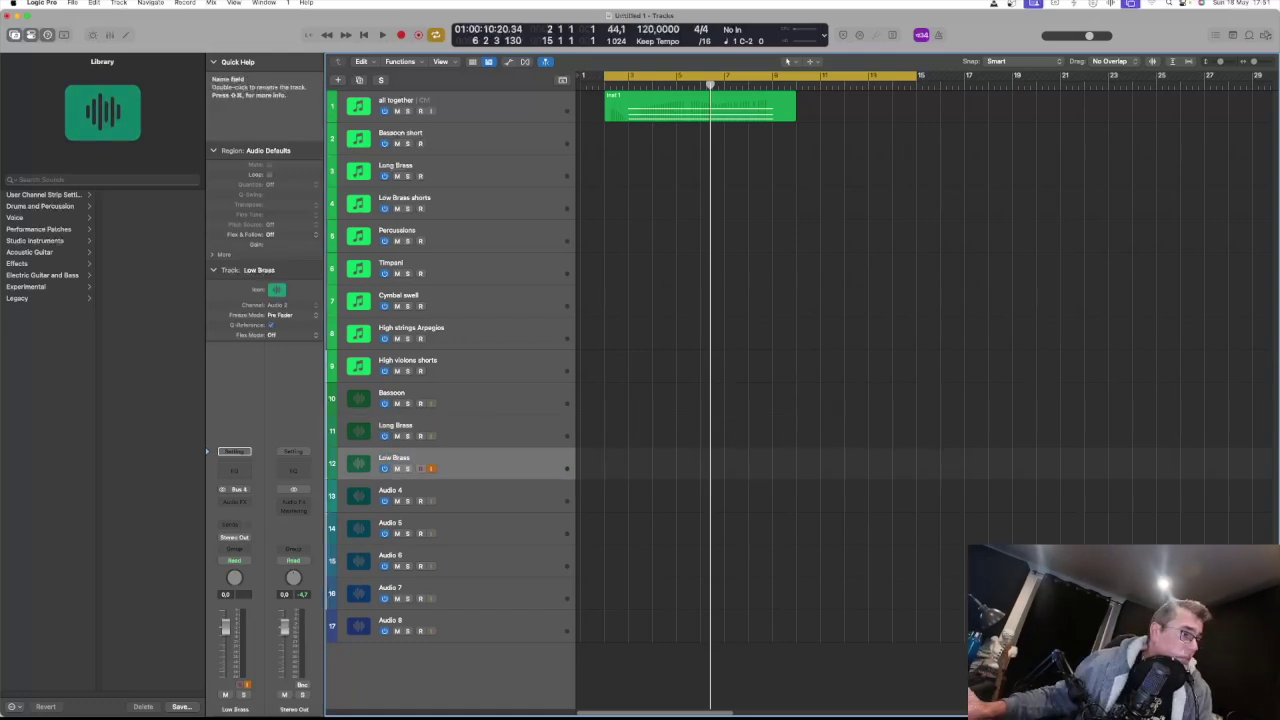
key(Tab)
text(P)
Name the following tracks Timpani, Cymbal swell and High strings arpegios
double_click(497, 520)
text(Timpani)
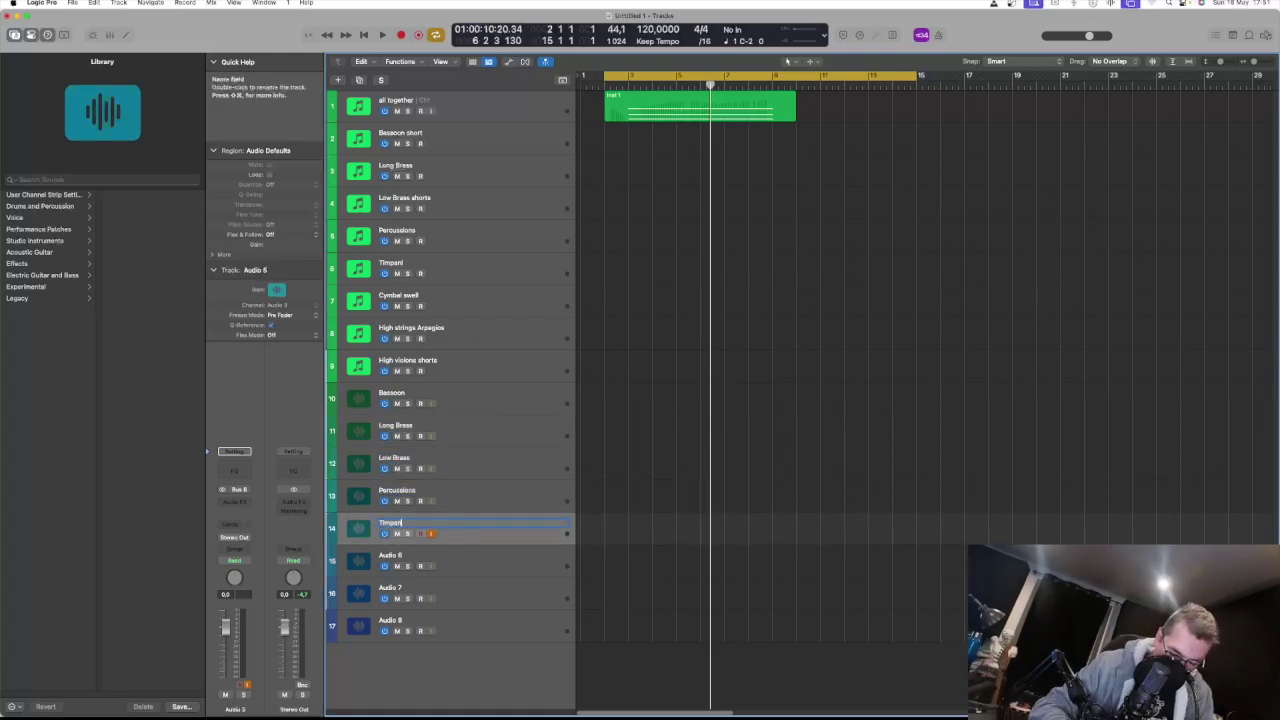
key(Tab)
text(Cym)
key(Tab)
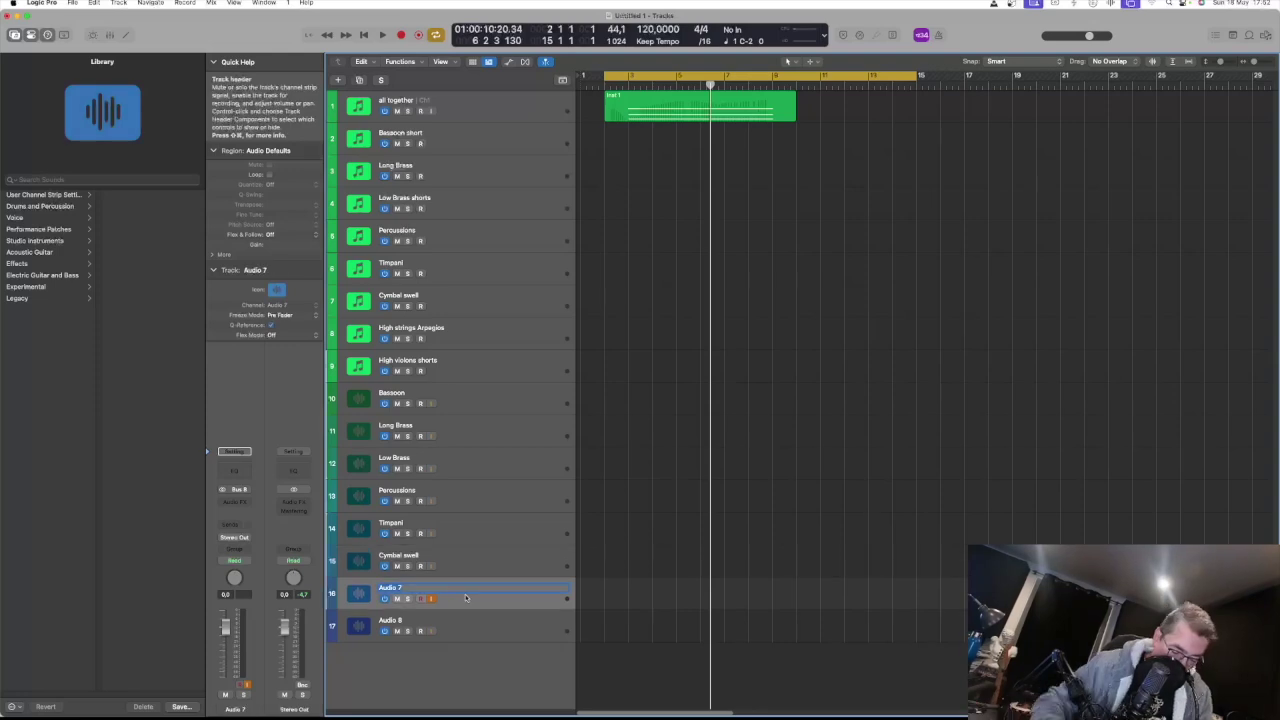
text(High strings arpegios)
key(Tab)
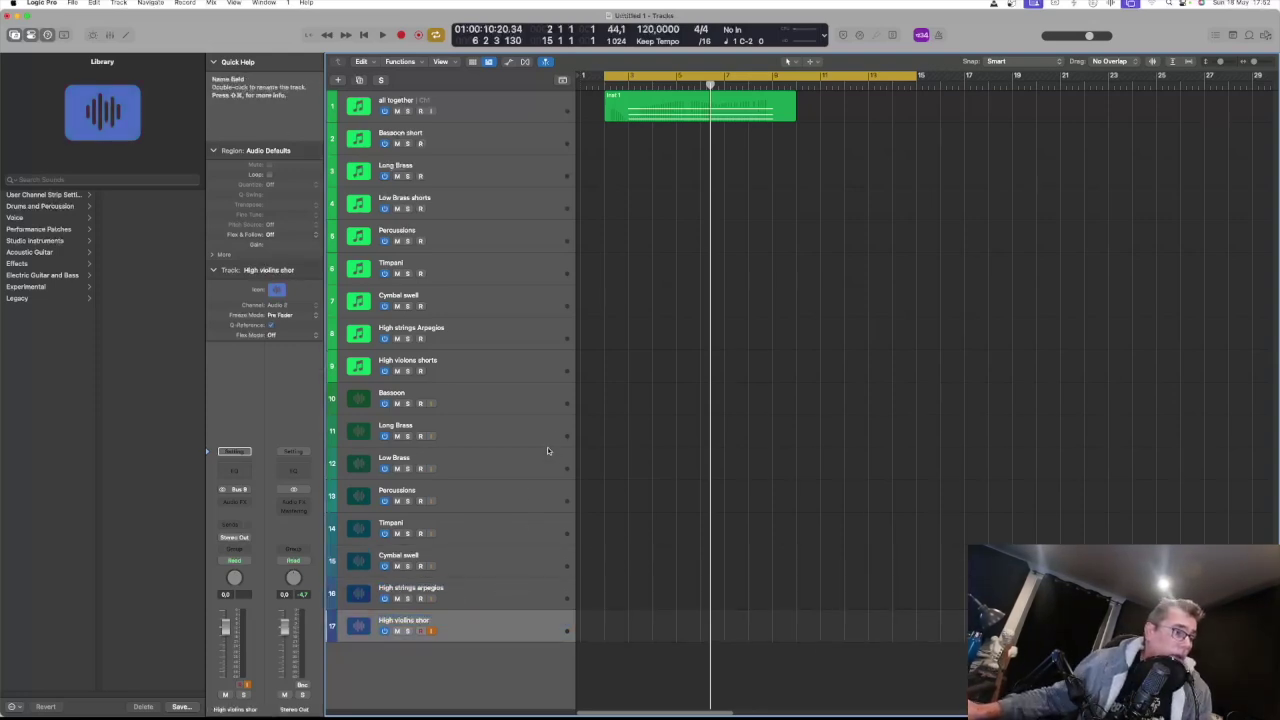
Select audio tracks 10–17, arm them, and start recording the Opus buses
shift+click(507, 397)
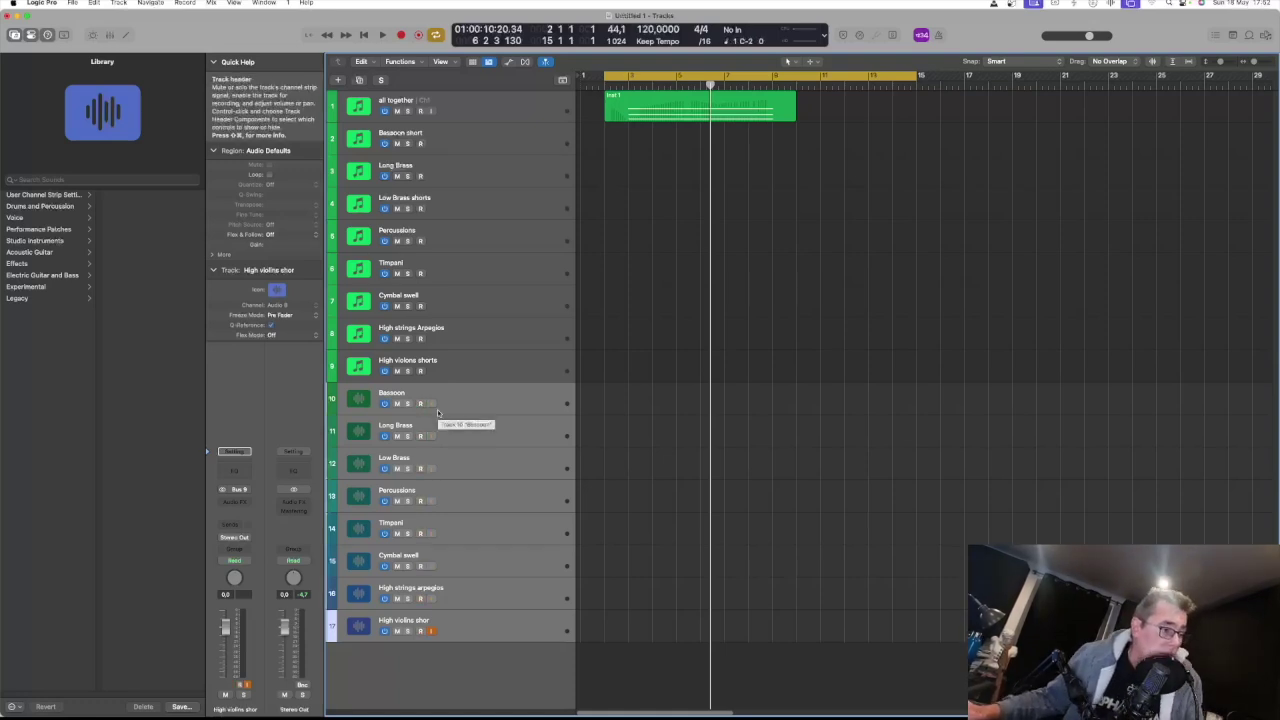
key(alt+r)
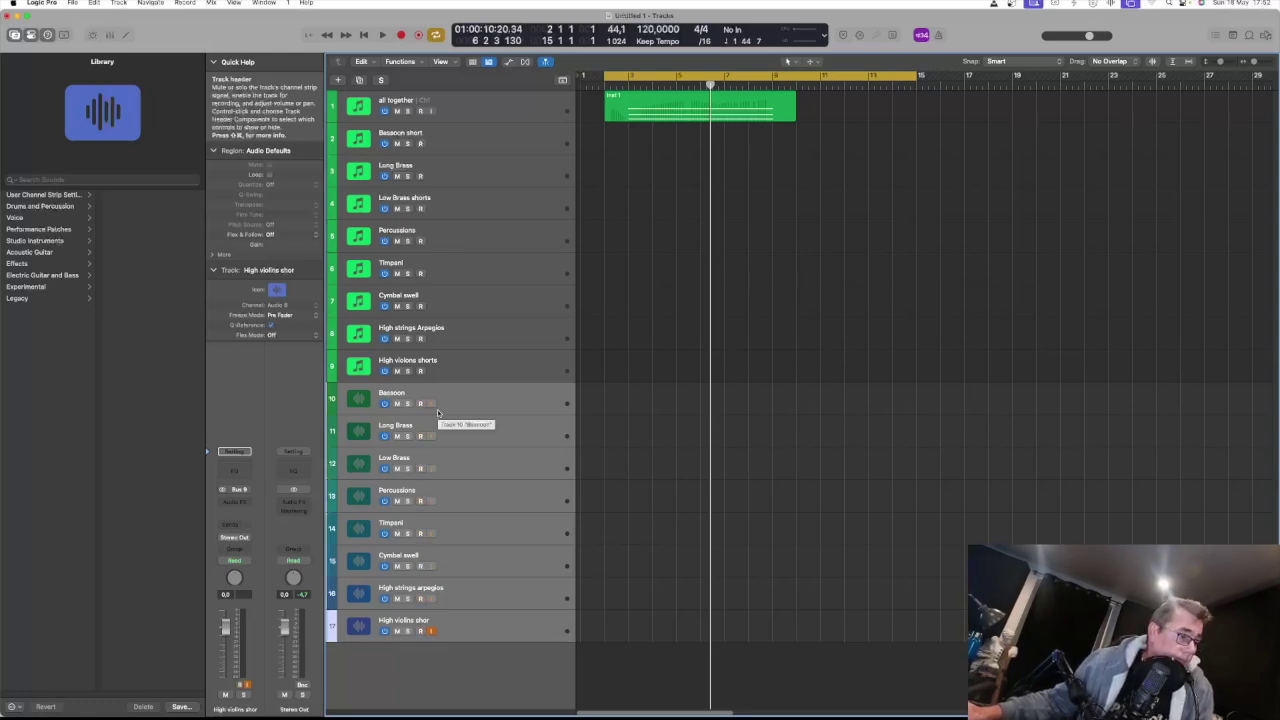
key(r)
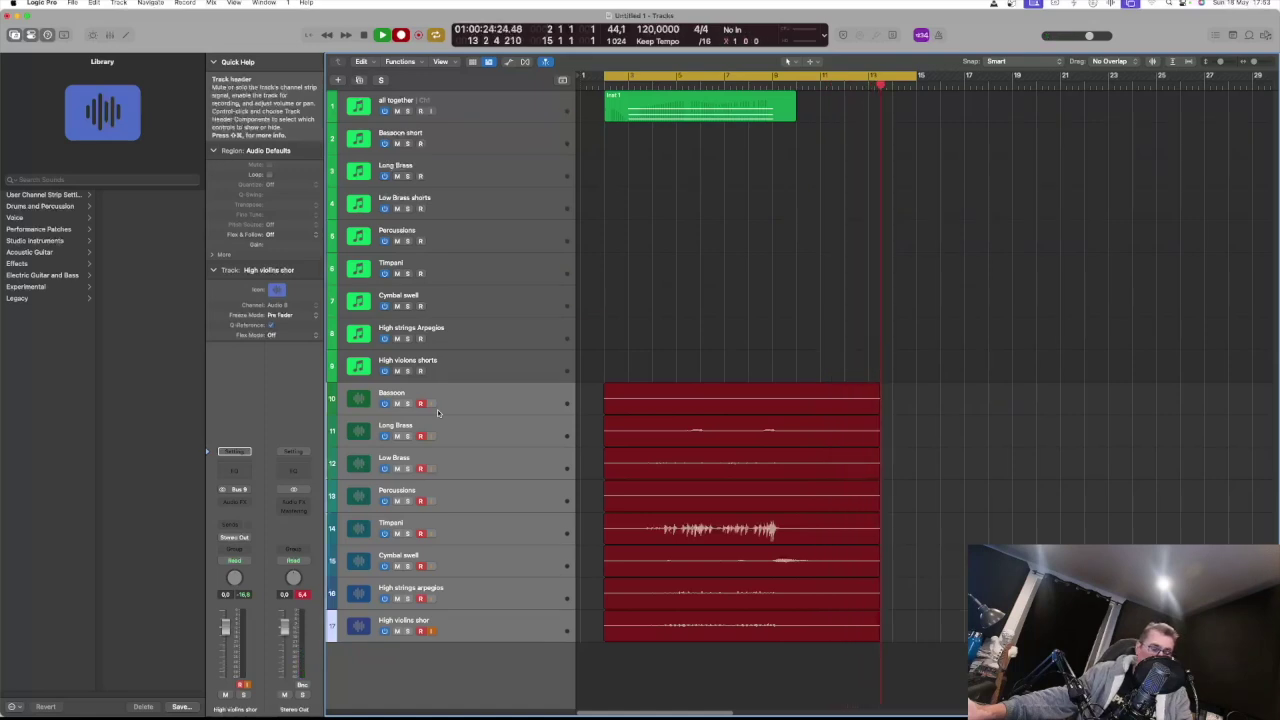
Stop recording and disarm the eight stem tracks, Bassoon through High violins
key(space)
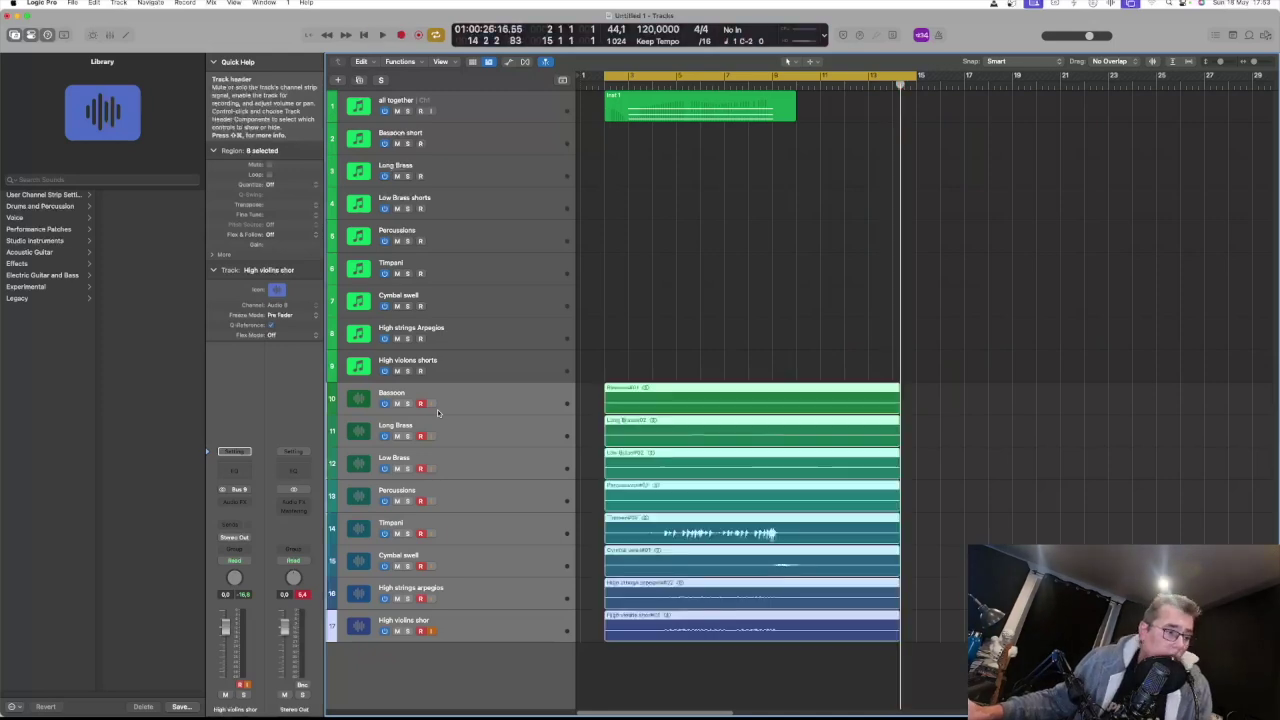
click(421, 404)
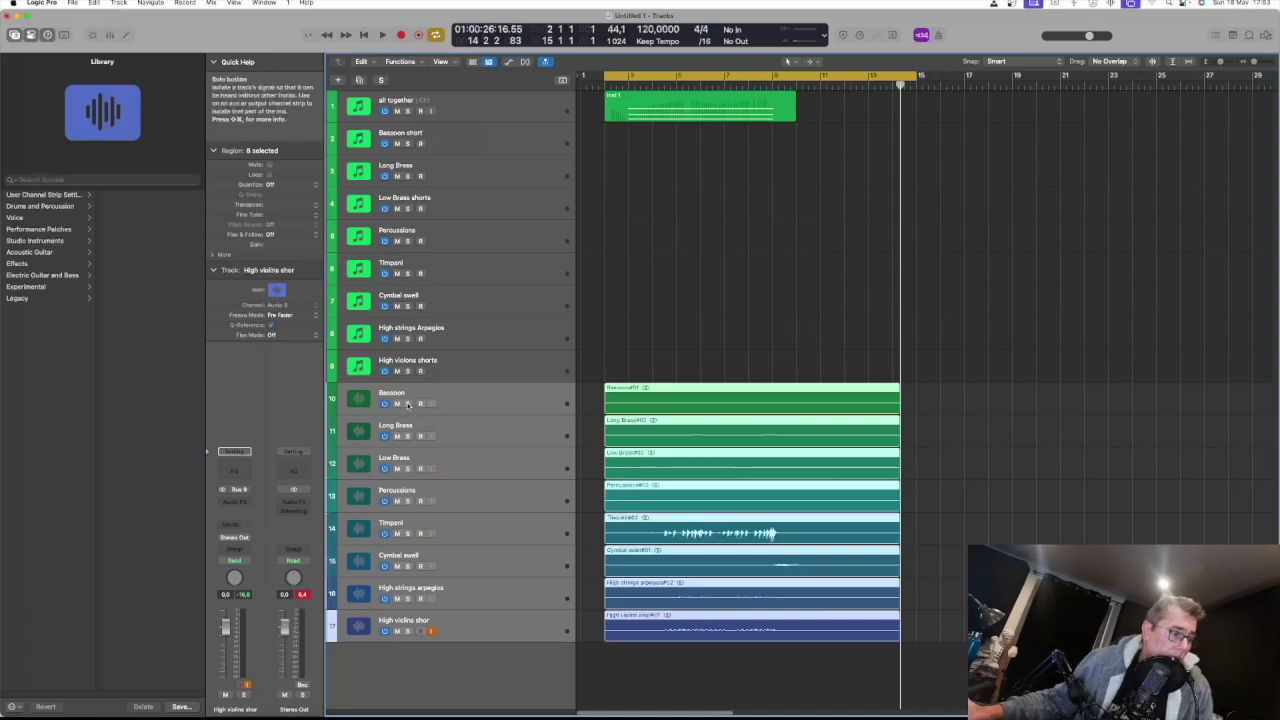
Solo the eight stem tracks, play them from the start, stop, and select the all together track
click(408, 404)
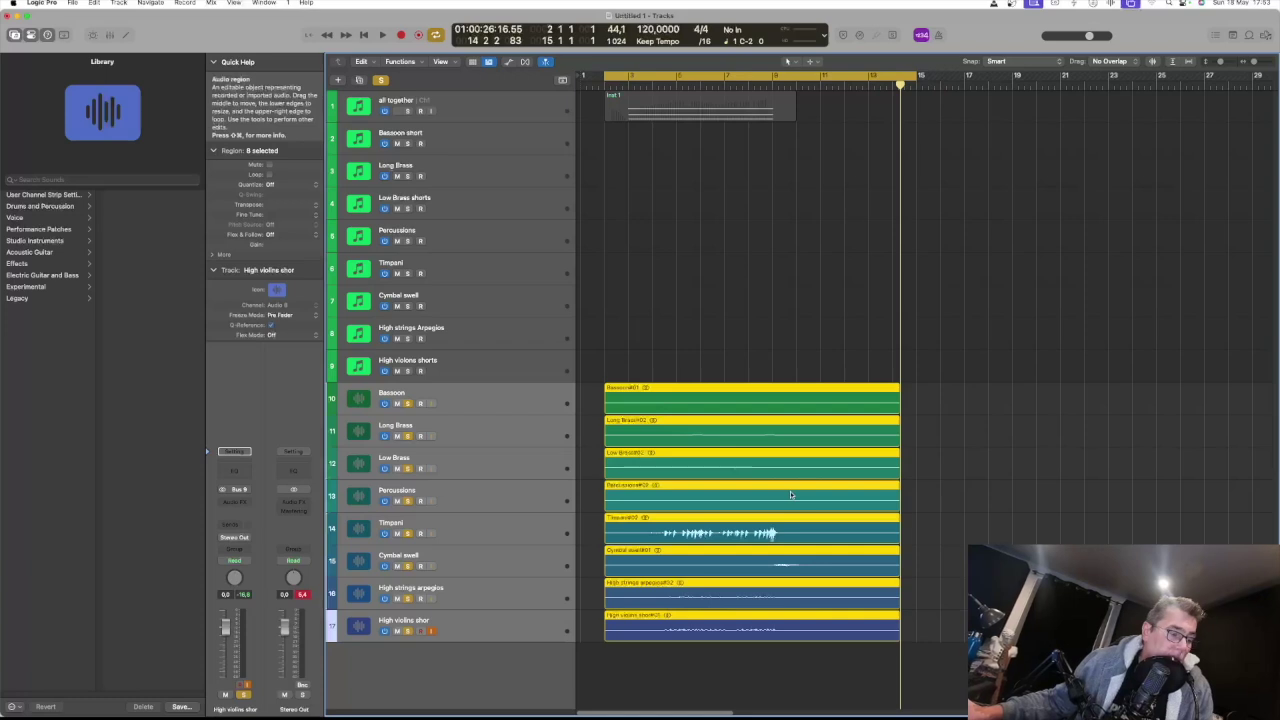
key(shift+space)
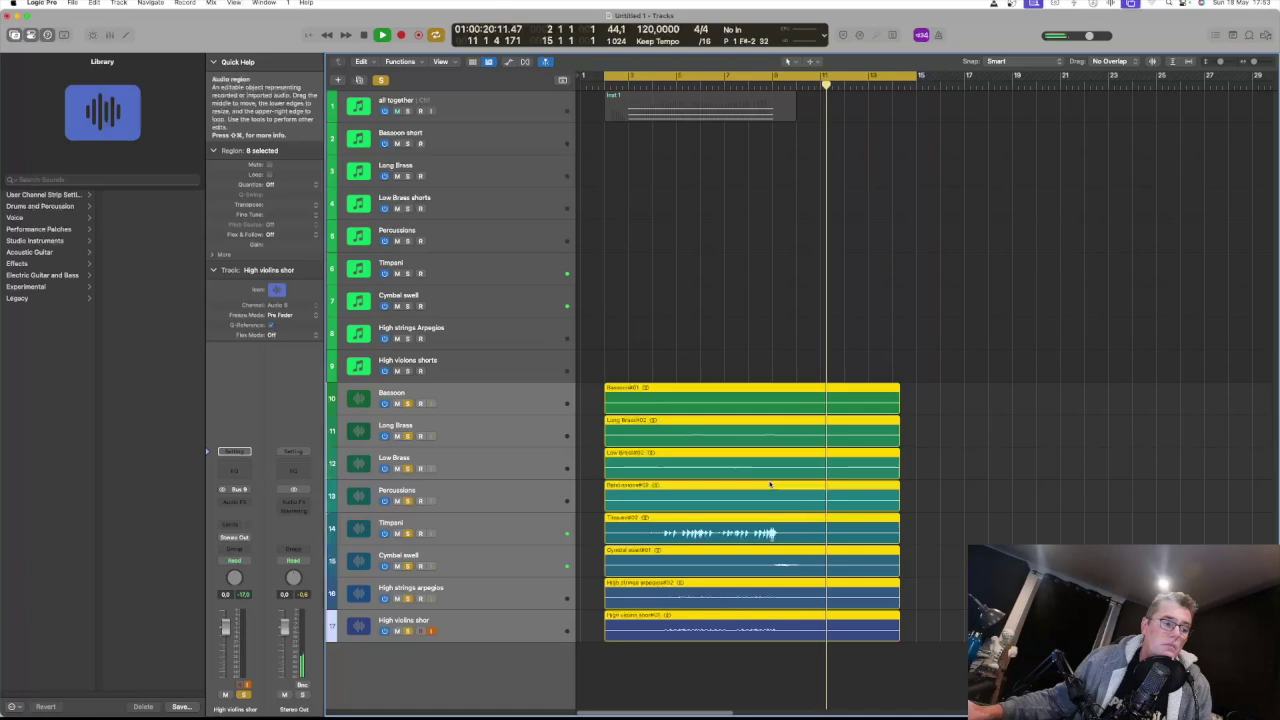
key(space)
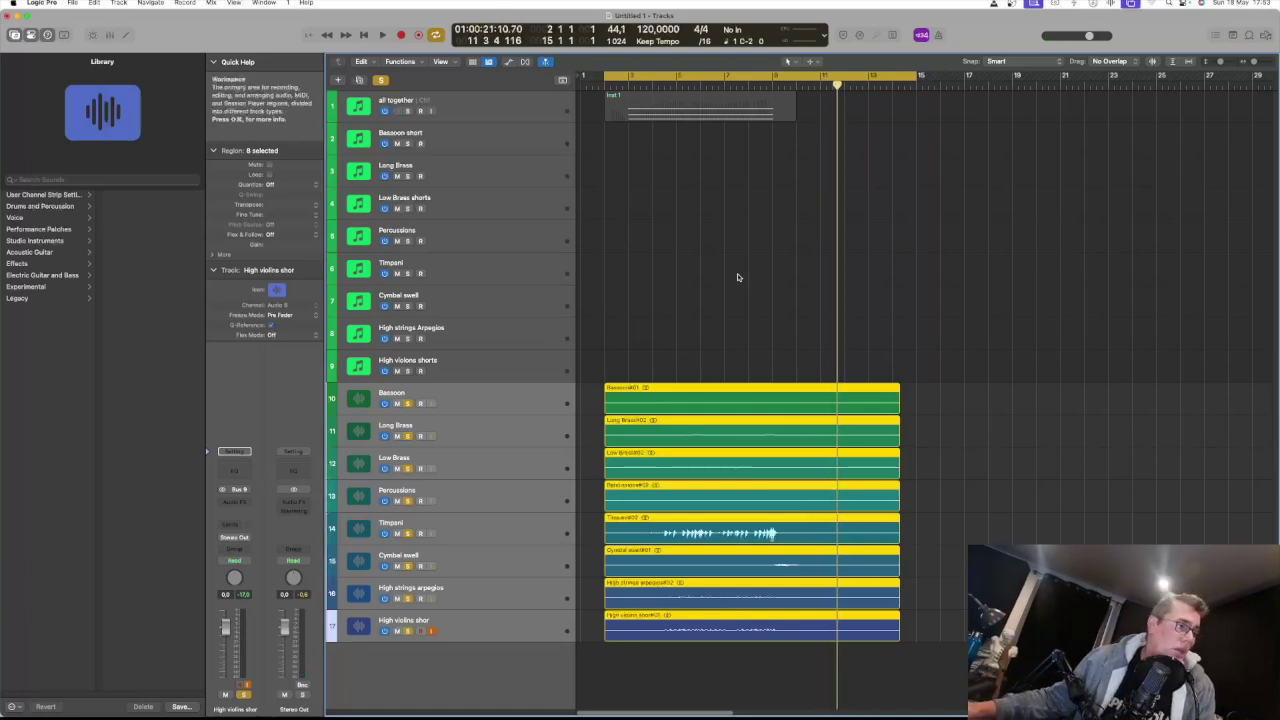
click(521, 107)
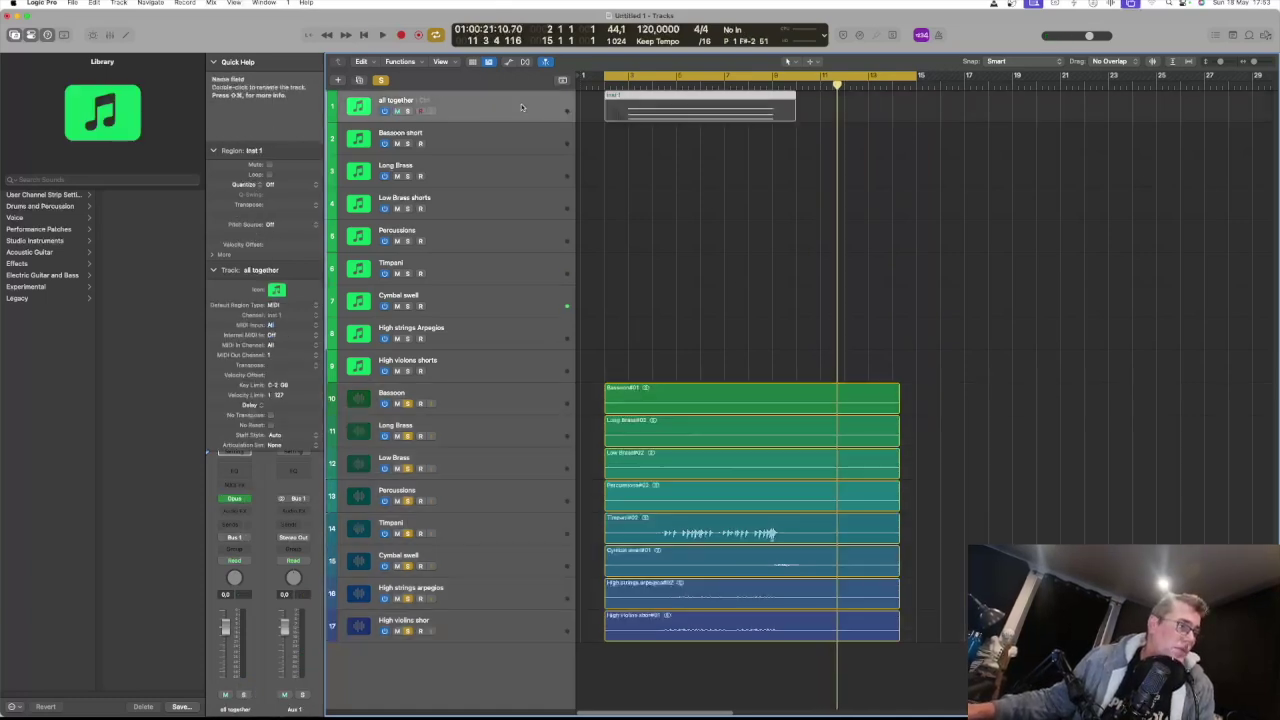
click(235, 498)
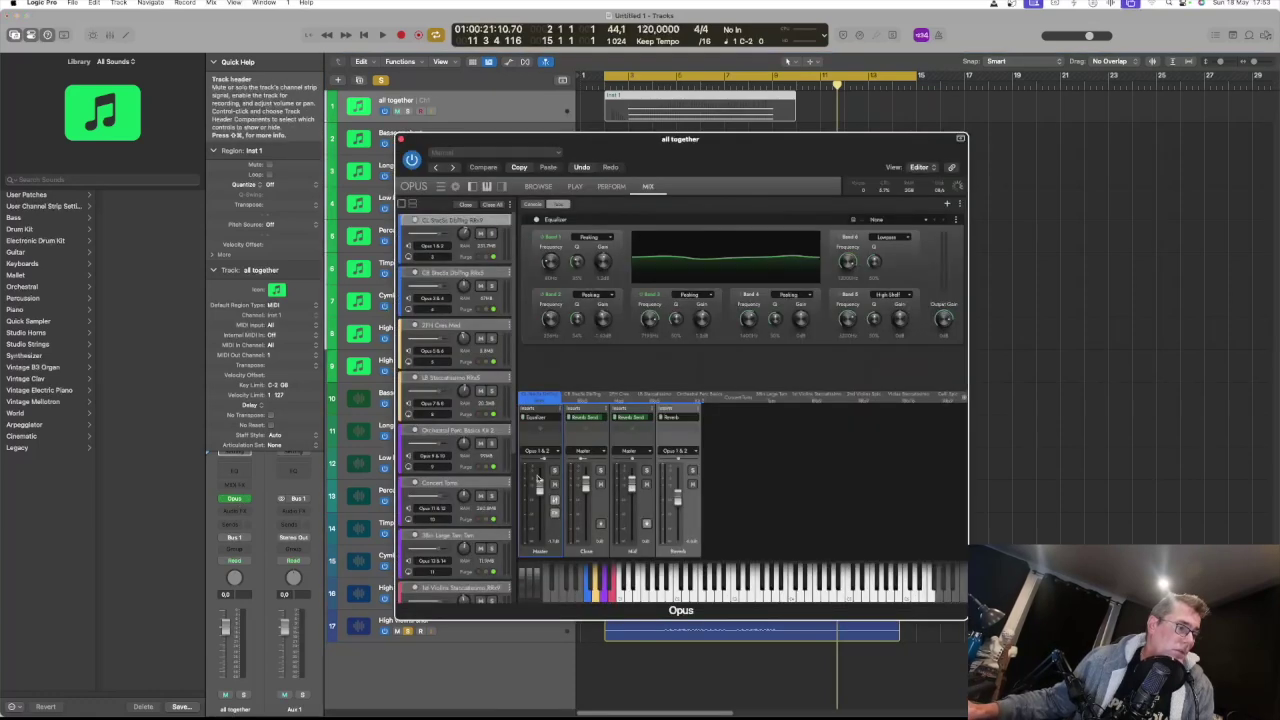
scroll(452, 444, down, 2)
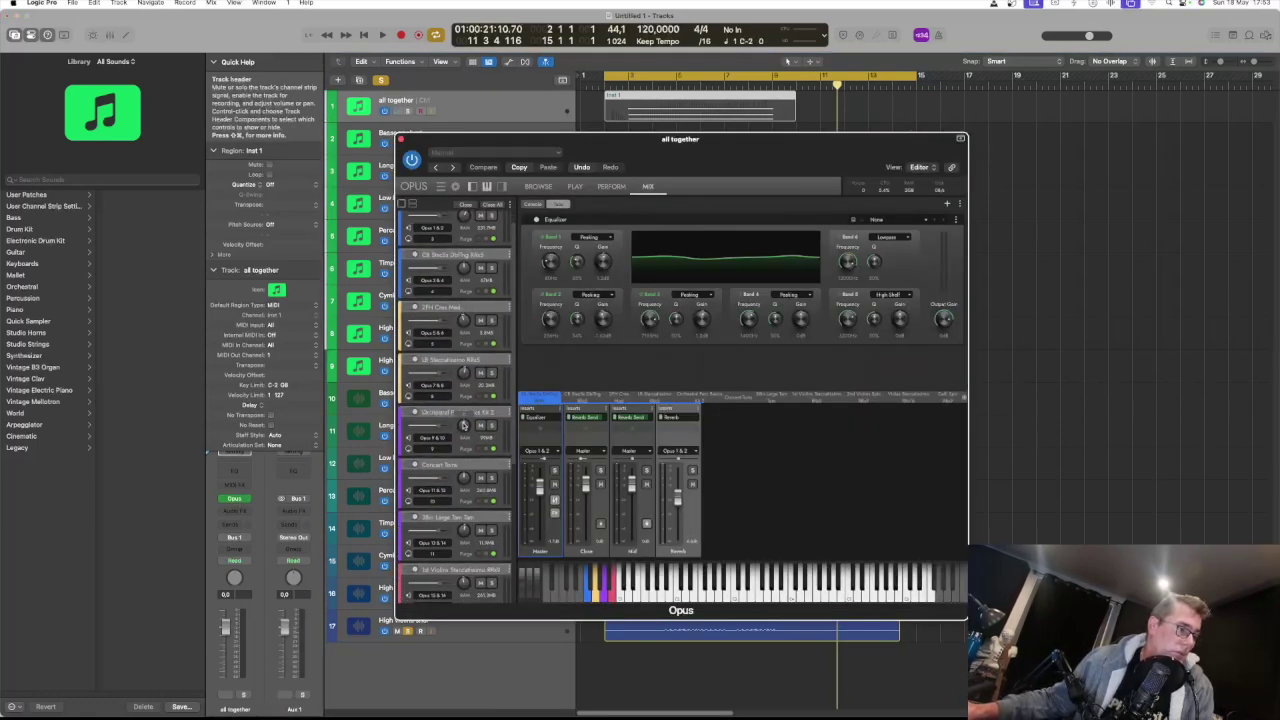
scroll(487, 522, down, 6)
scroll(471, 462, down, 2)
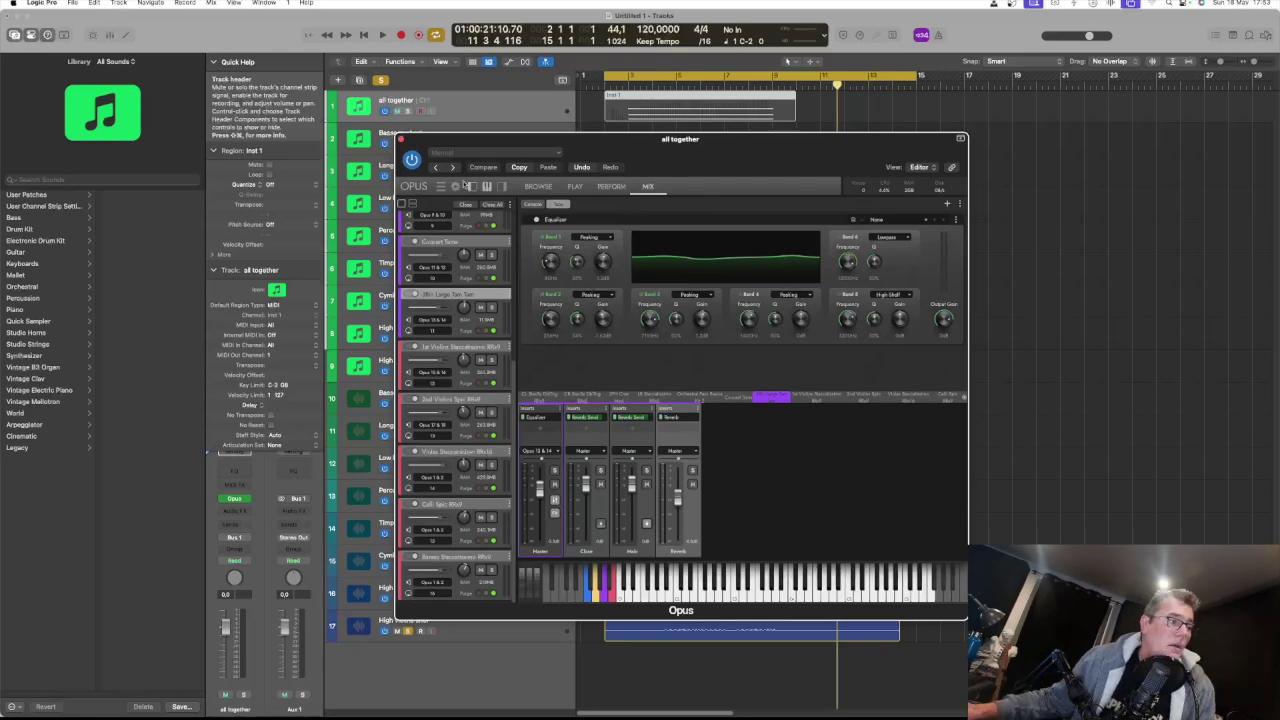
drag(567, 140, 627, 143)
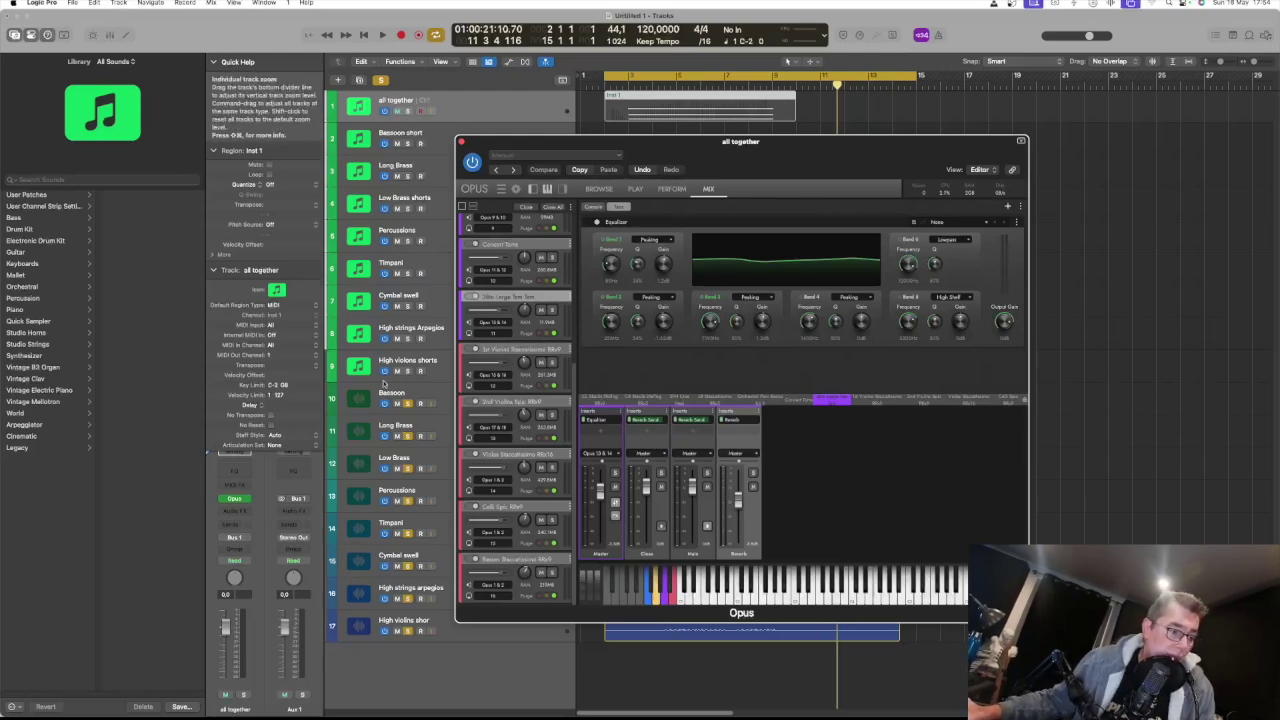
click(462, 143)
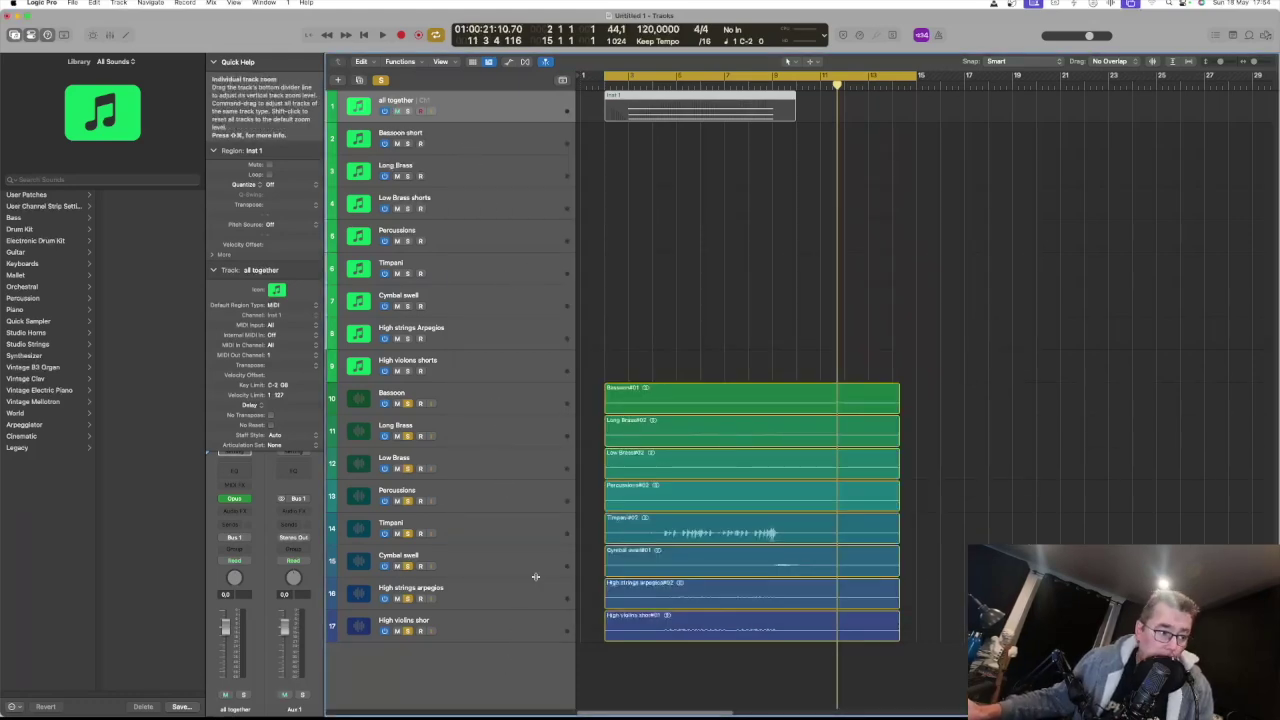
Play the eight soloed stems back from the start, then stop
key(Return)
key(space)
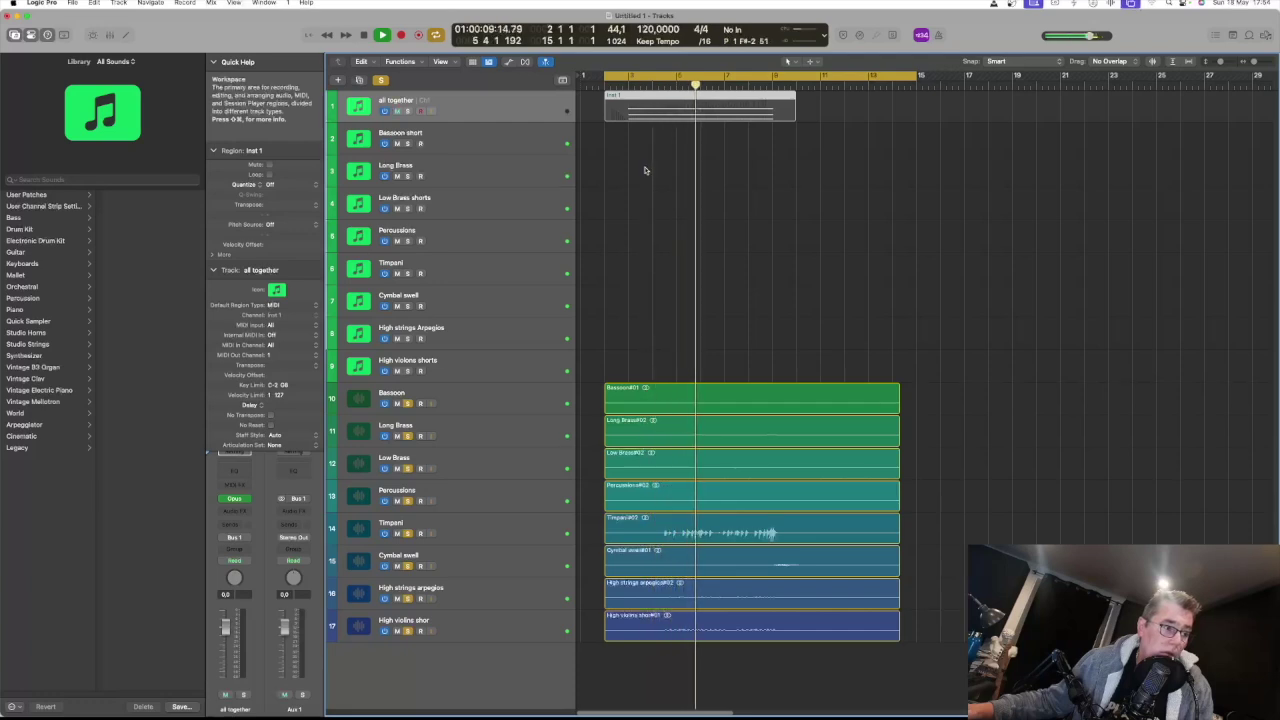
key(space)
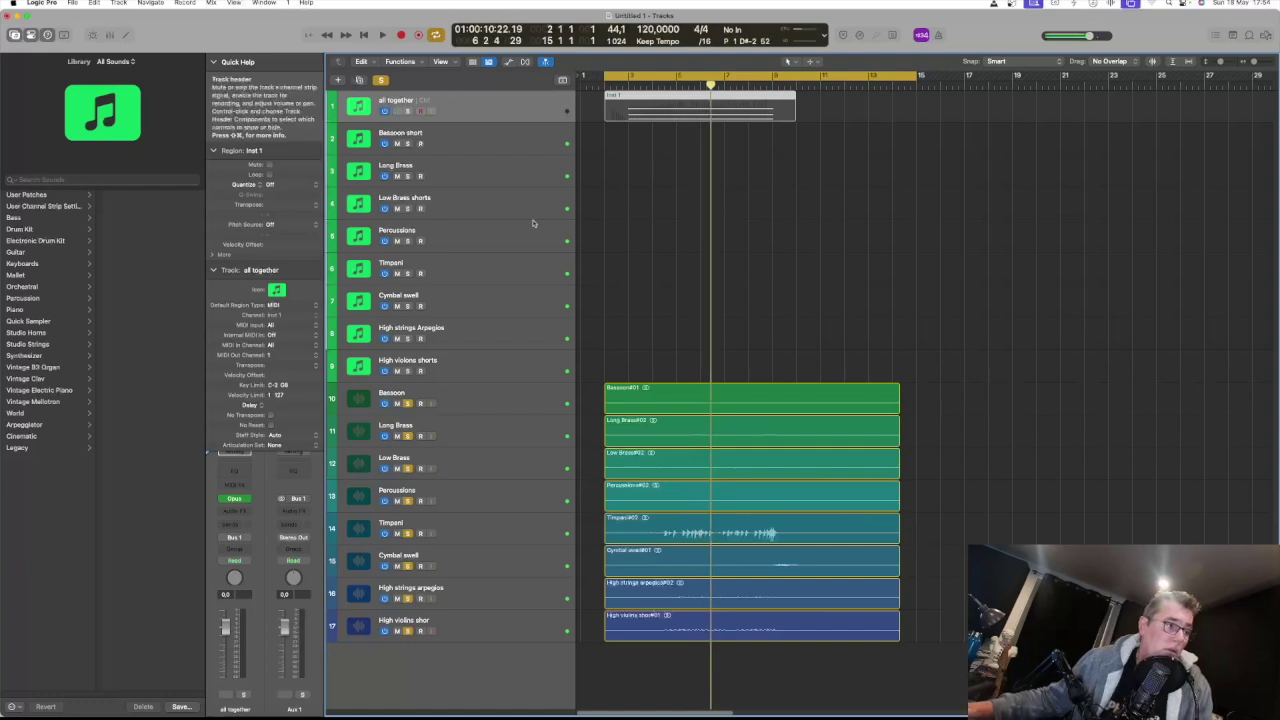
Solo and play the all together track from the start, unsolo it, and reopen the Opus window
alt+click(407, 110)
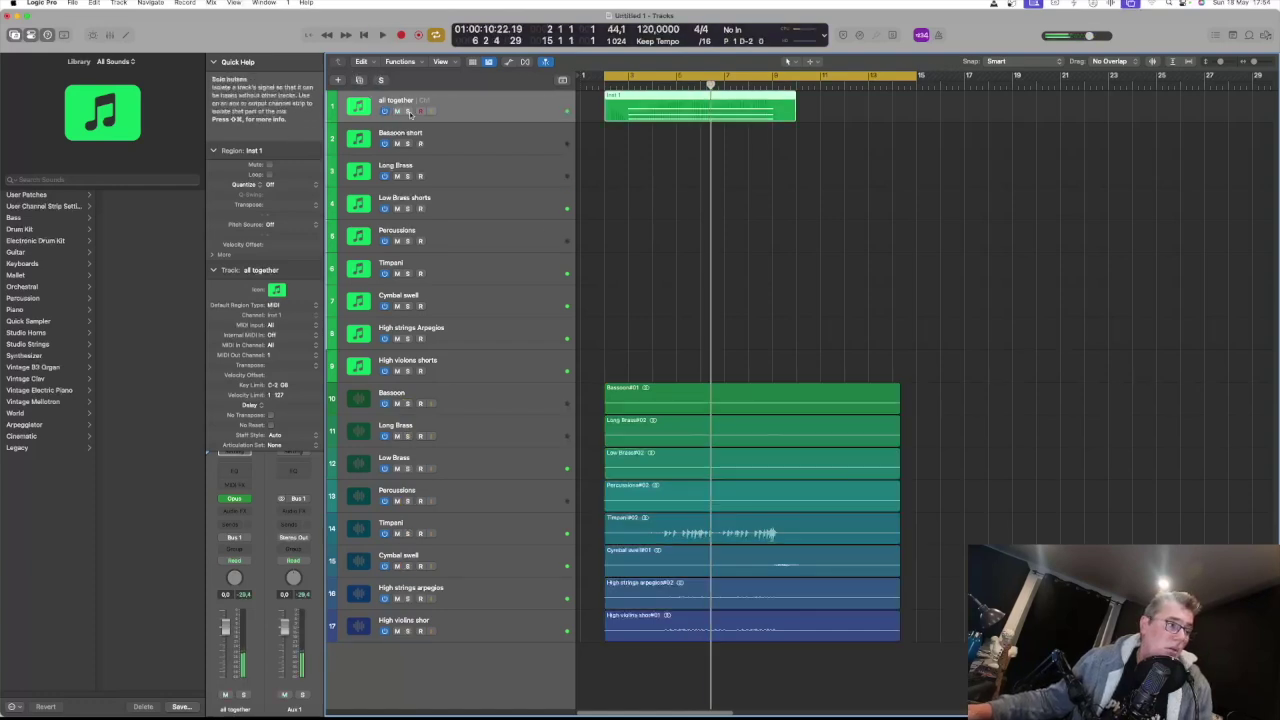
click(598, 87)
key(space)
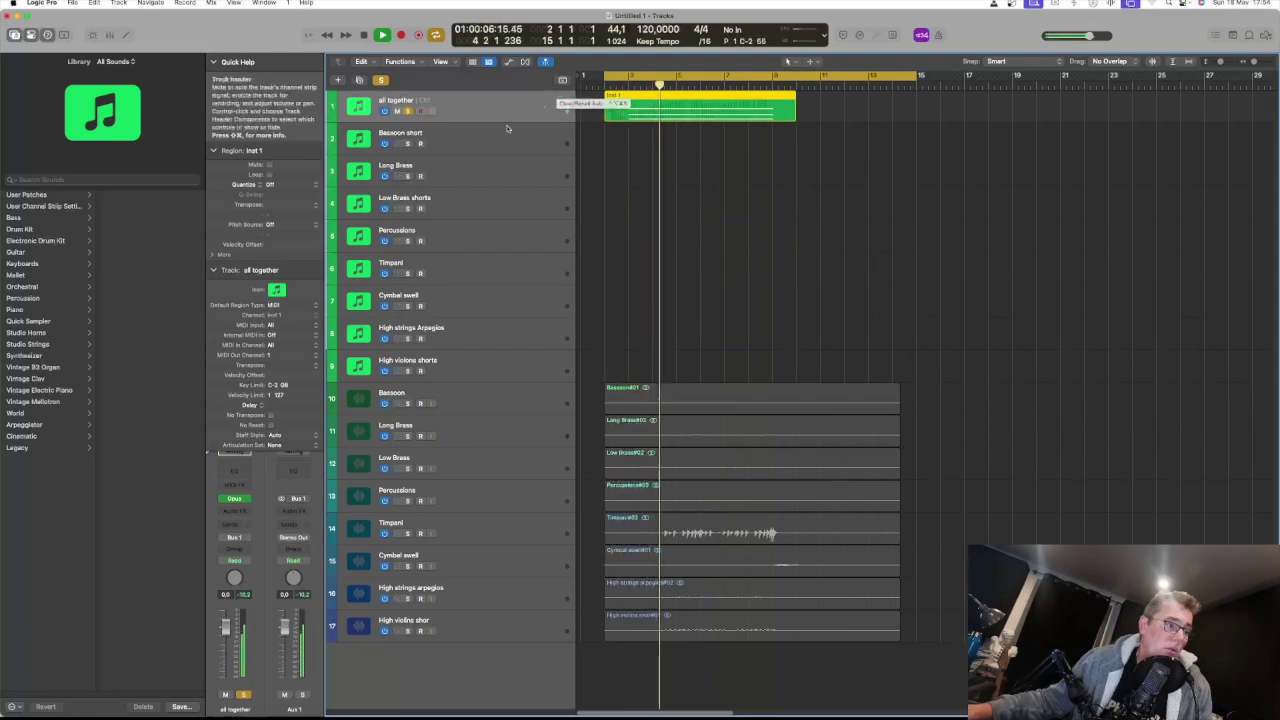
key(space)
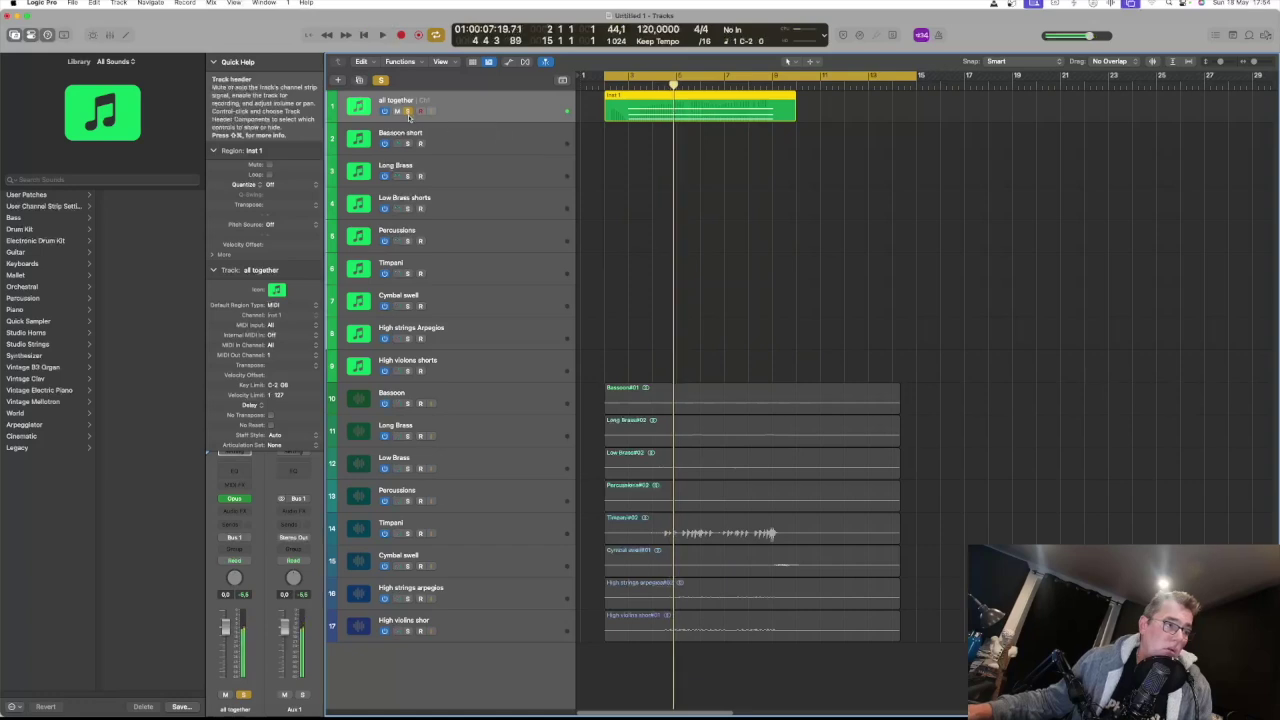
click(408, 111)
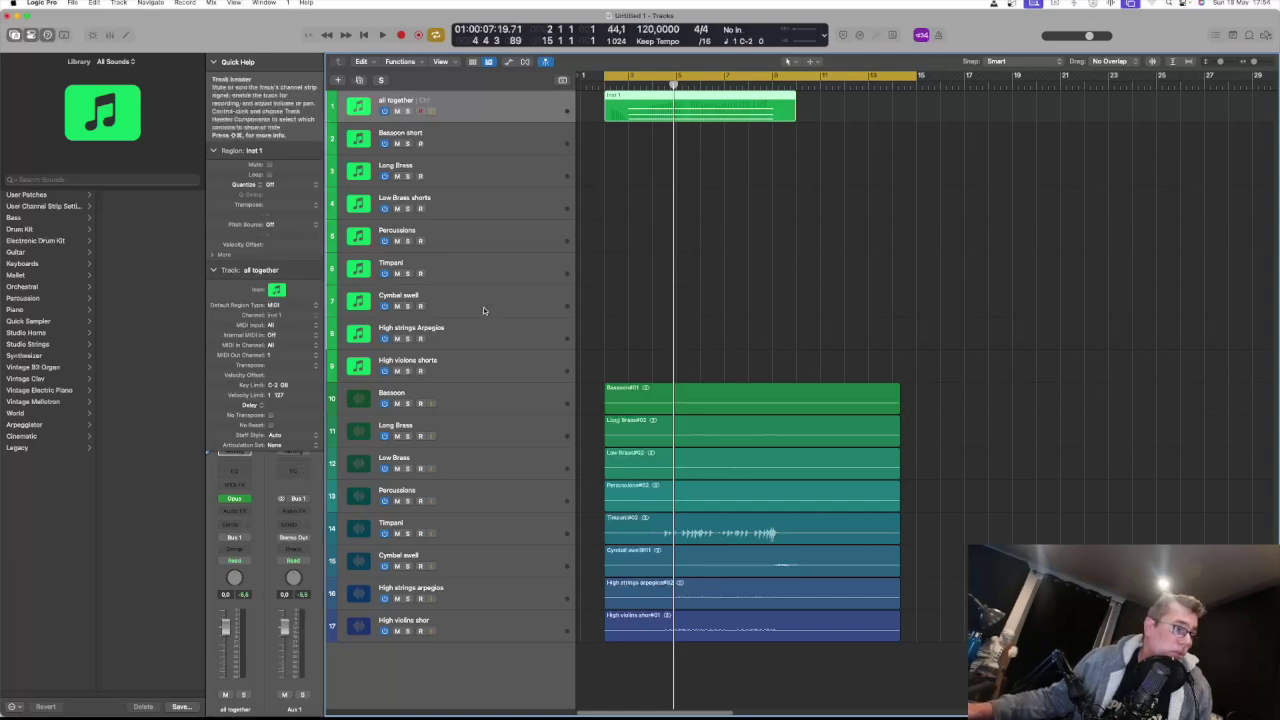
click(234, 499)
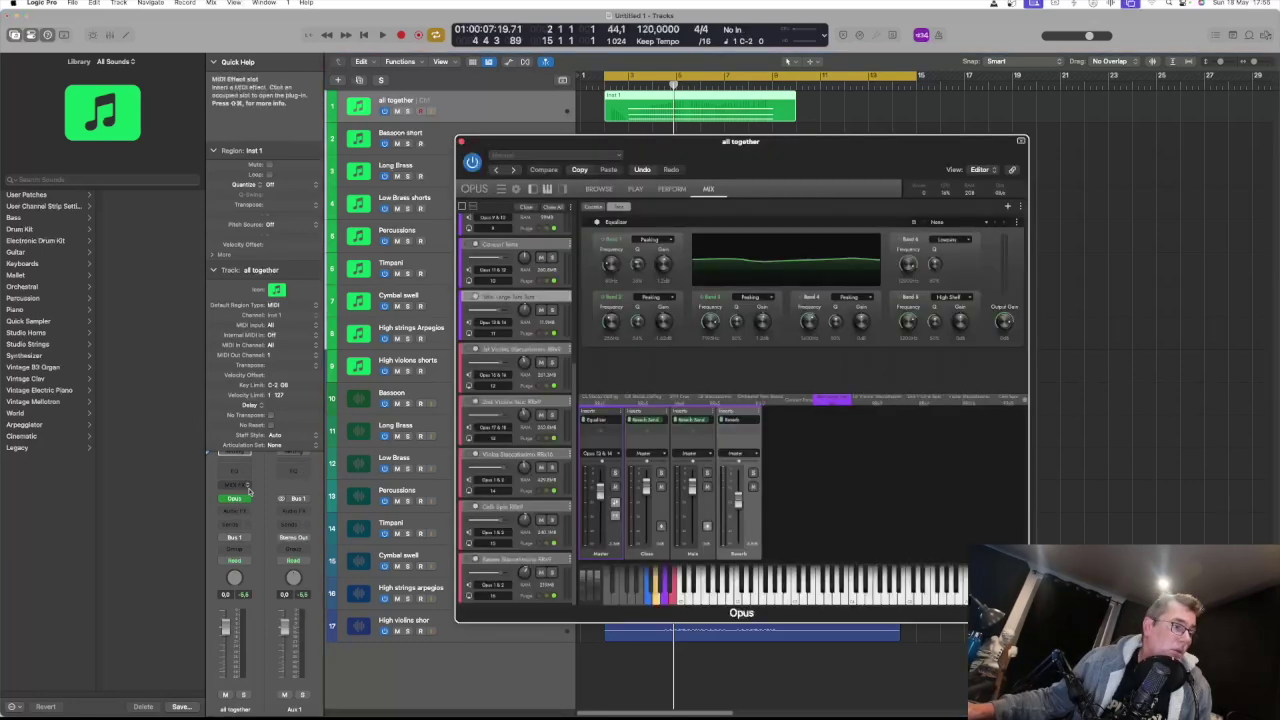